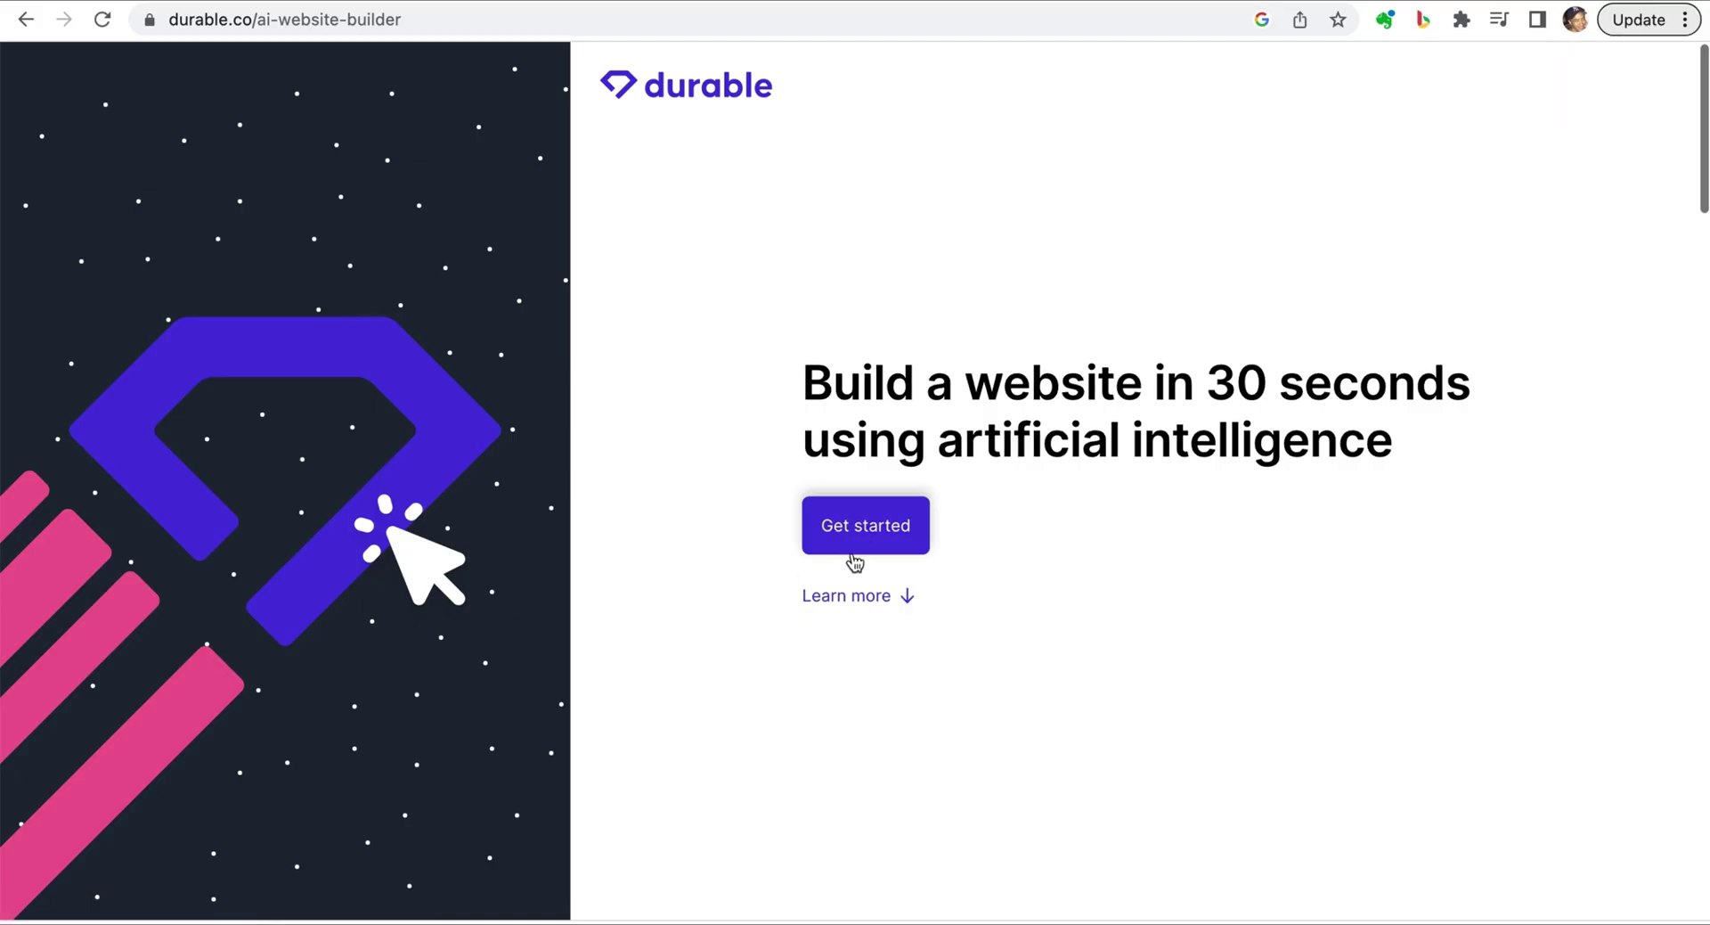
Start Durable's AI website builder with Digital Marketing as the business type.
{"action": "left_click", "coordinate": [862, 530]}
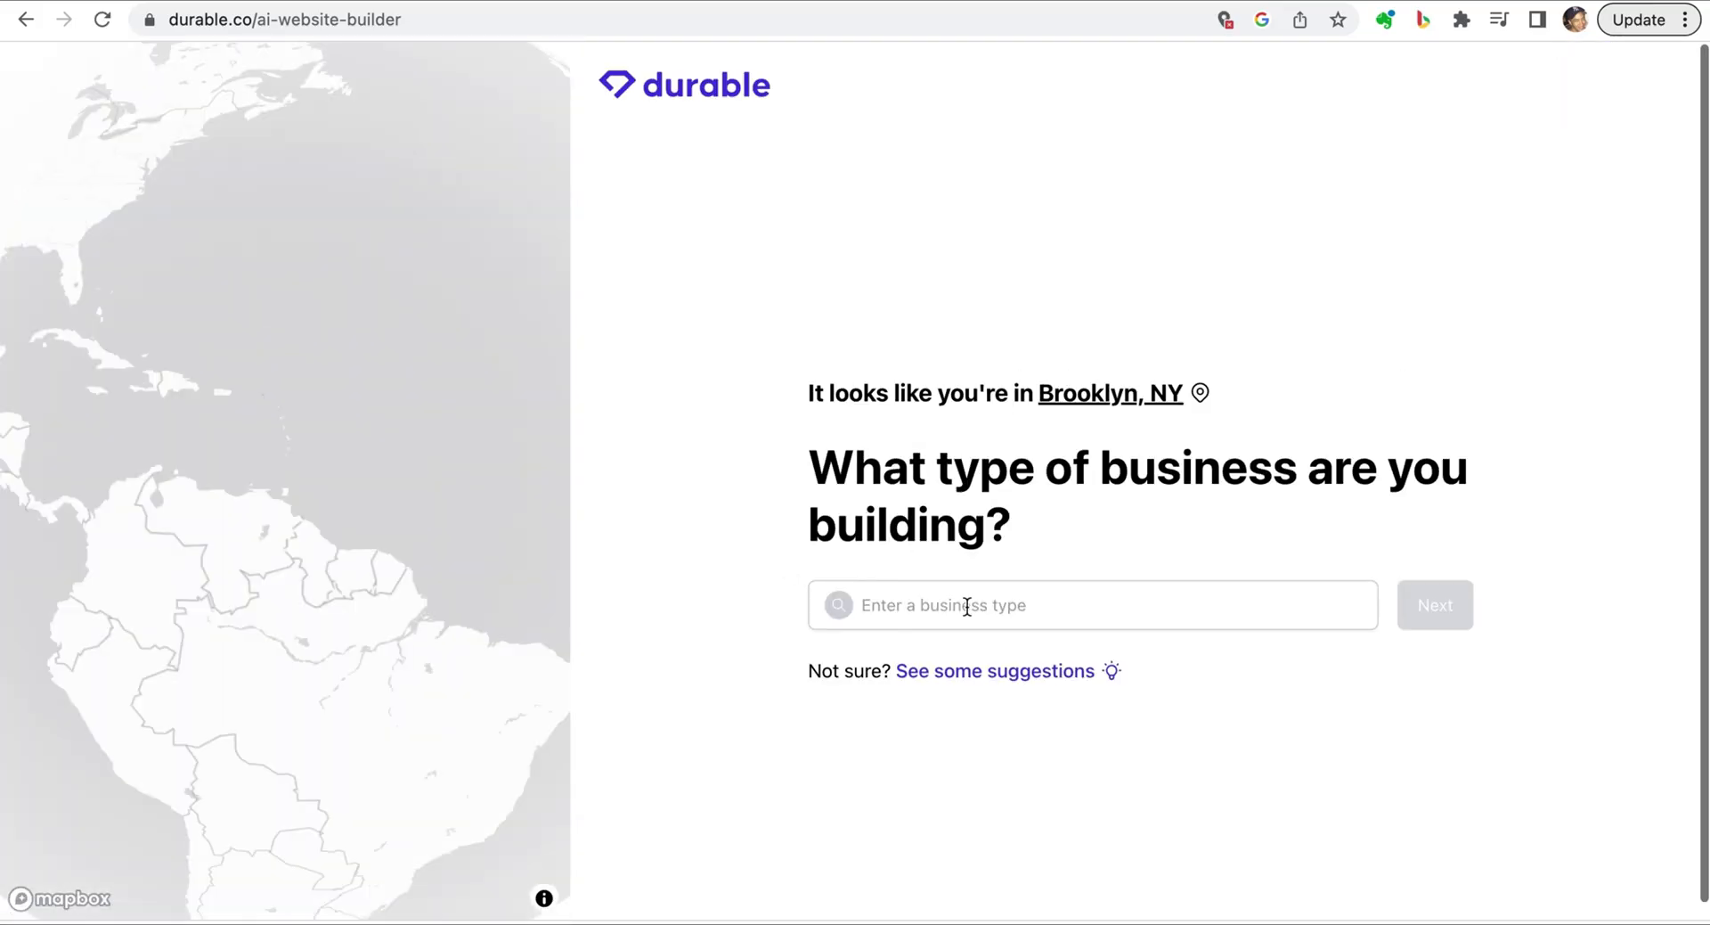
{"action": "left_click", "coordinate": [968, 606]}
{"action": "scroll", "coordinate": [1092, 695], "scroll_direction": "down", "scroll_amount": 10}
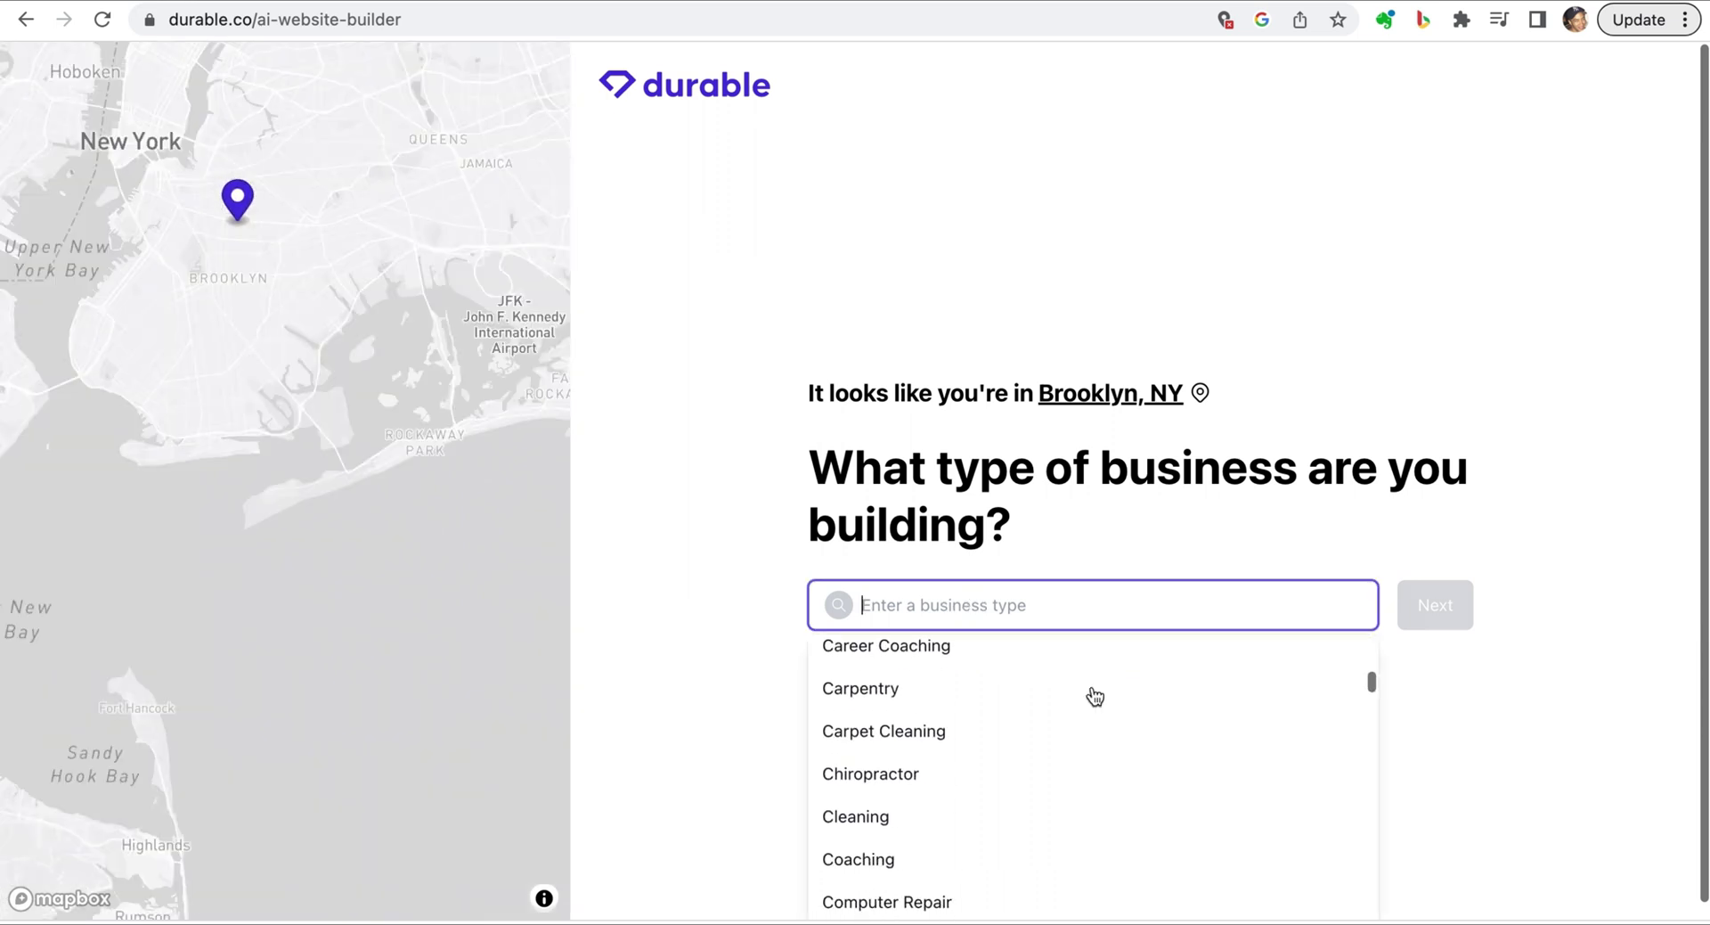
{"action": "scroll", "coordinate": [1092, 695], "scroll_direction": "down", "scroll_amount": 3}
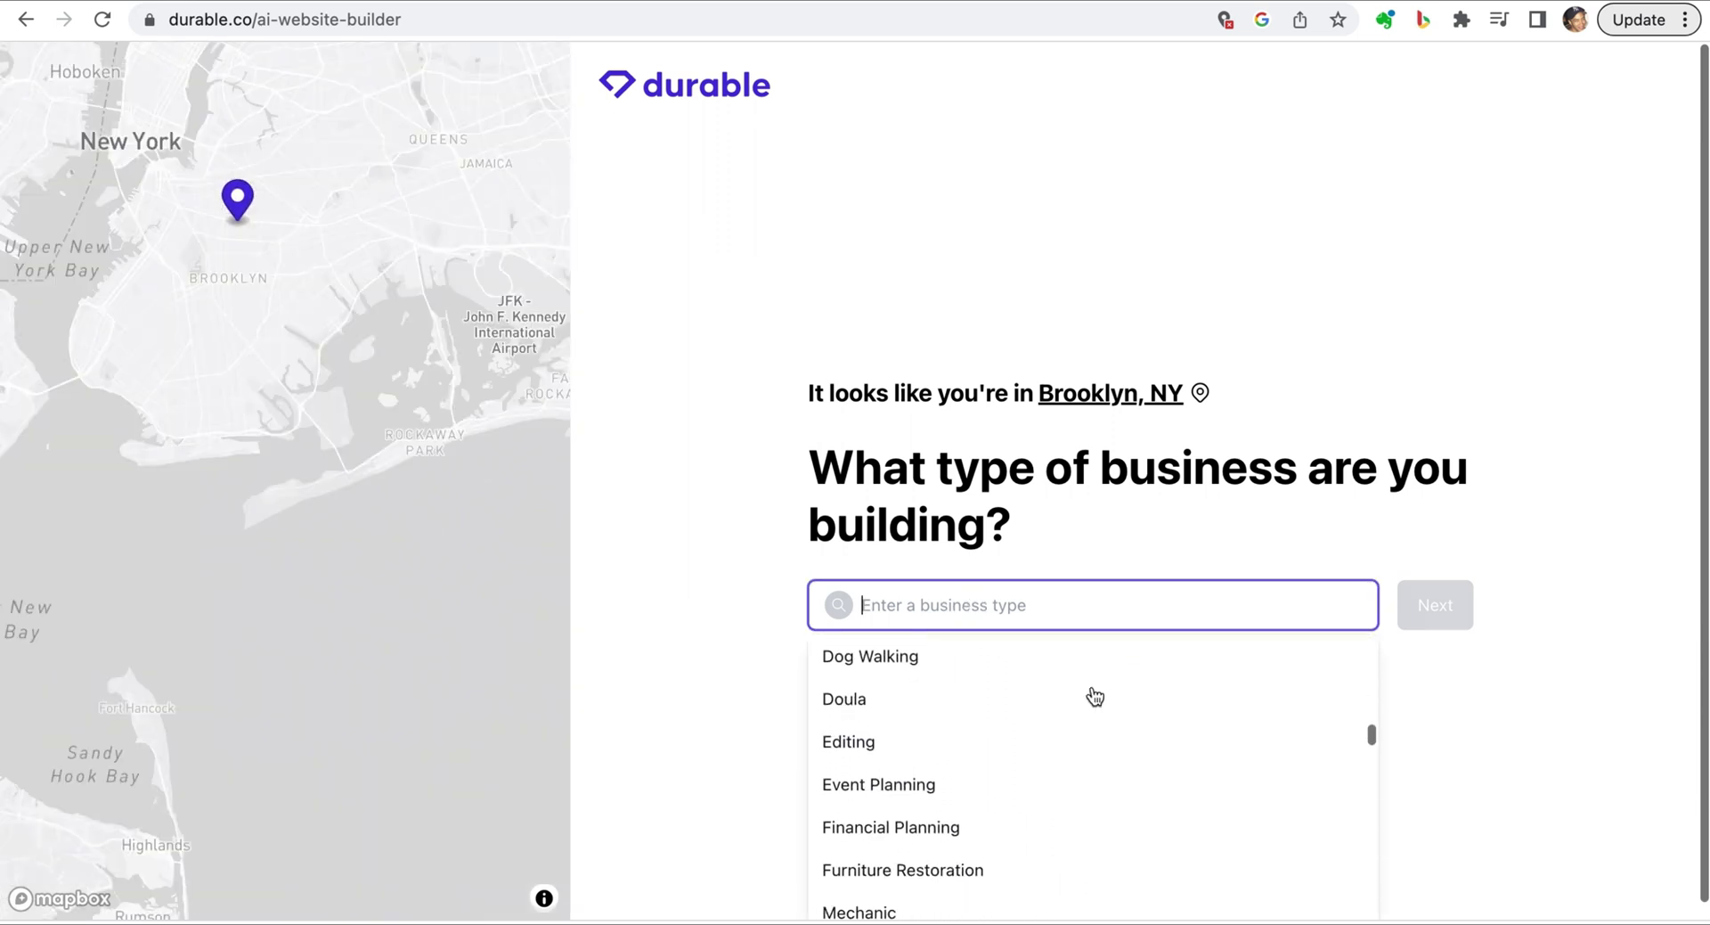
{"action": "scroll", "coordinate": [1092, 704], "scroll_direction": "up", "scroll_amount": 2}
{"action": "left_click", "coordinate": [957, 775]}
{"action": "left_click", "coordinate": [1450, 615]}
Enter 'AI Gearbox' as the business name and generate the site.
{"action": "left_click", "coordinate": [1104, 602]}
{"action": "type", "text": "AI Gearbox"}
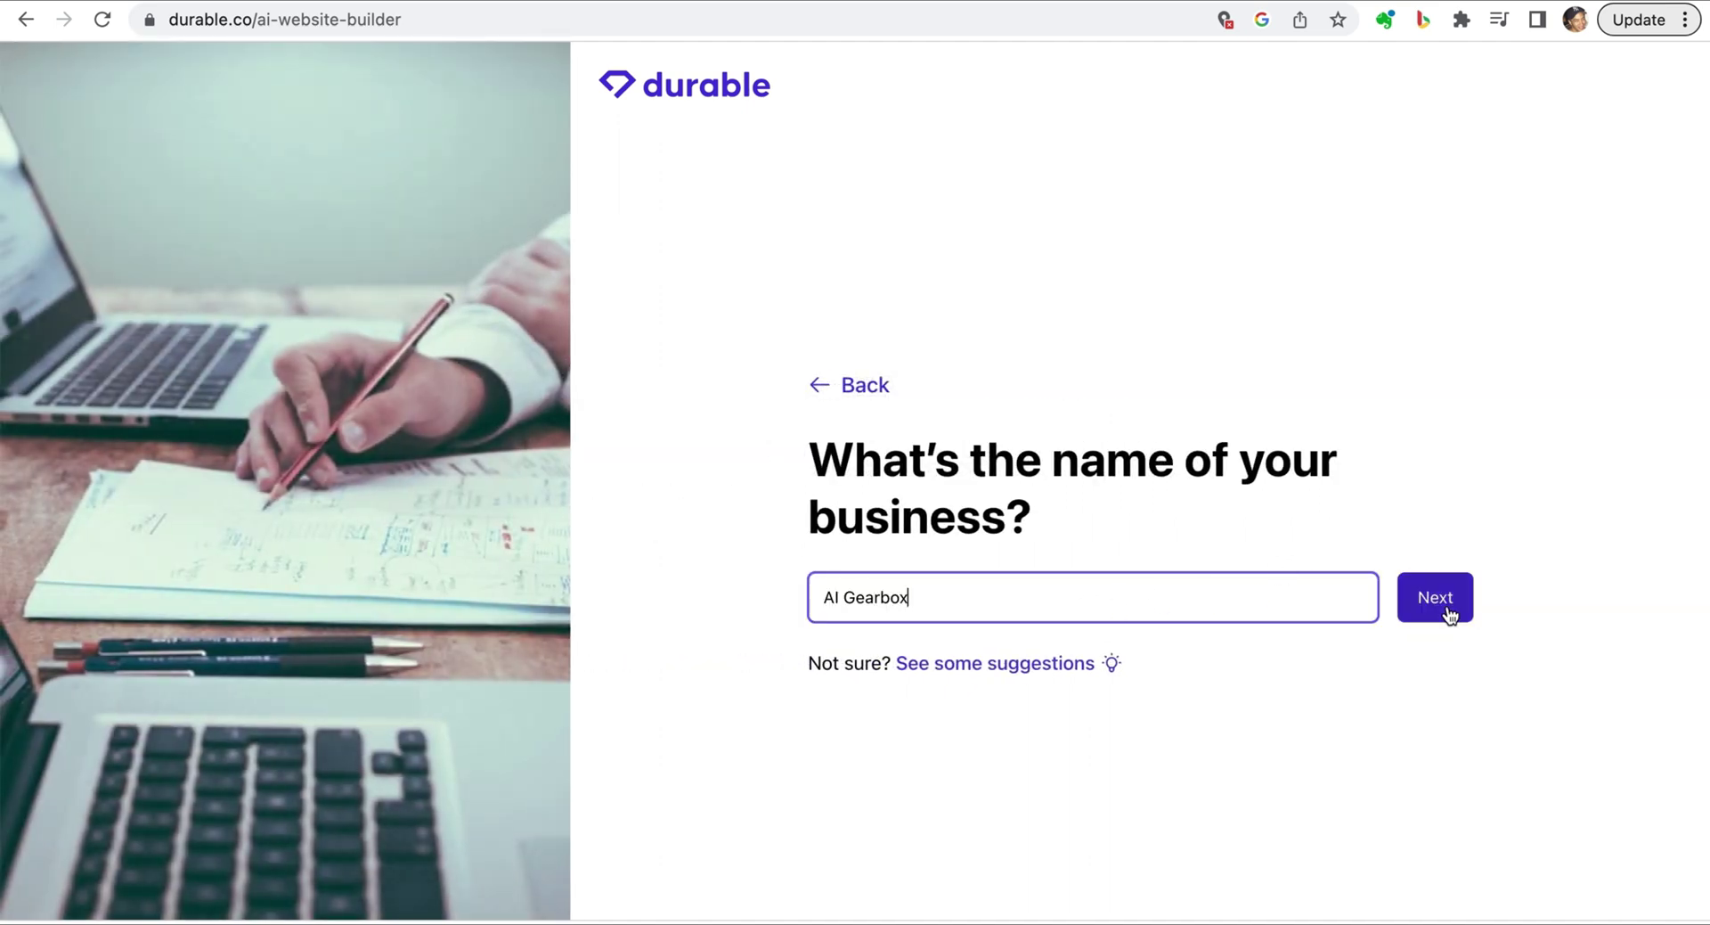
{"action": "left_click", "coordinate": [1450, 615]}
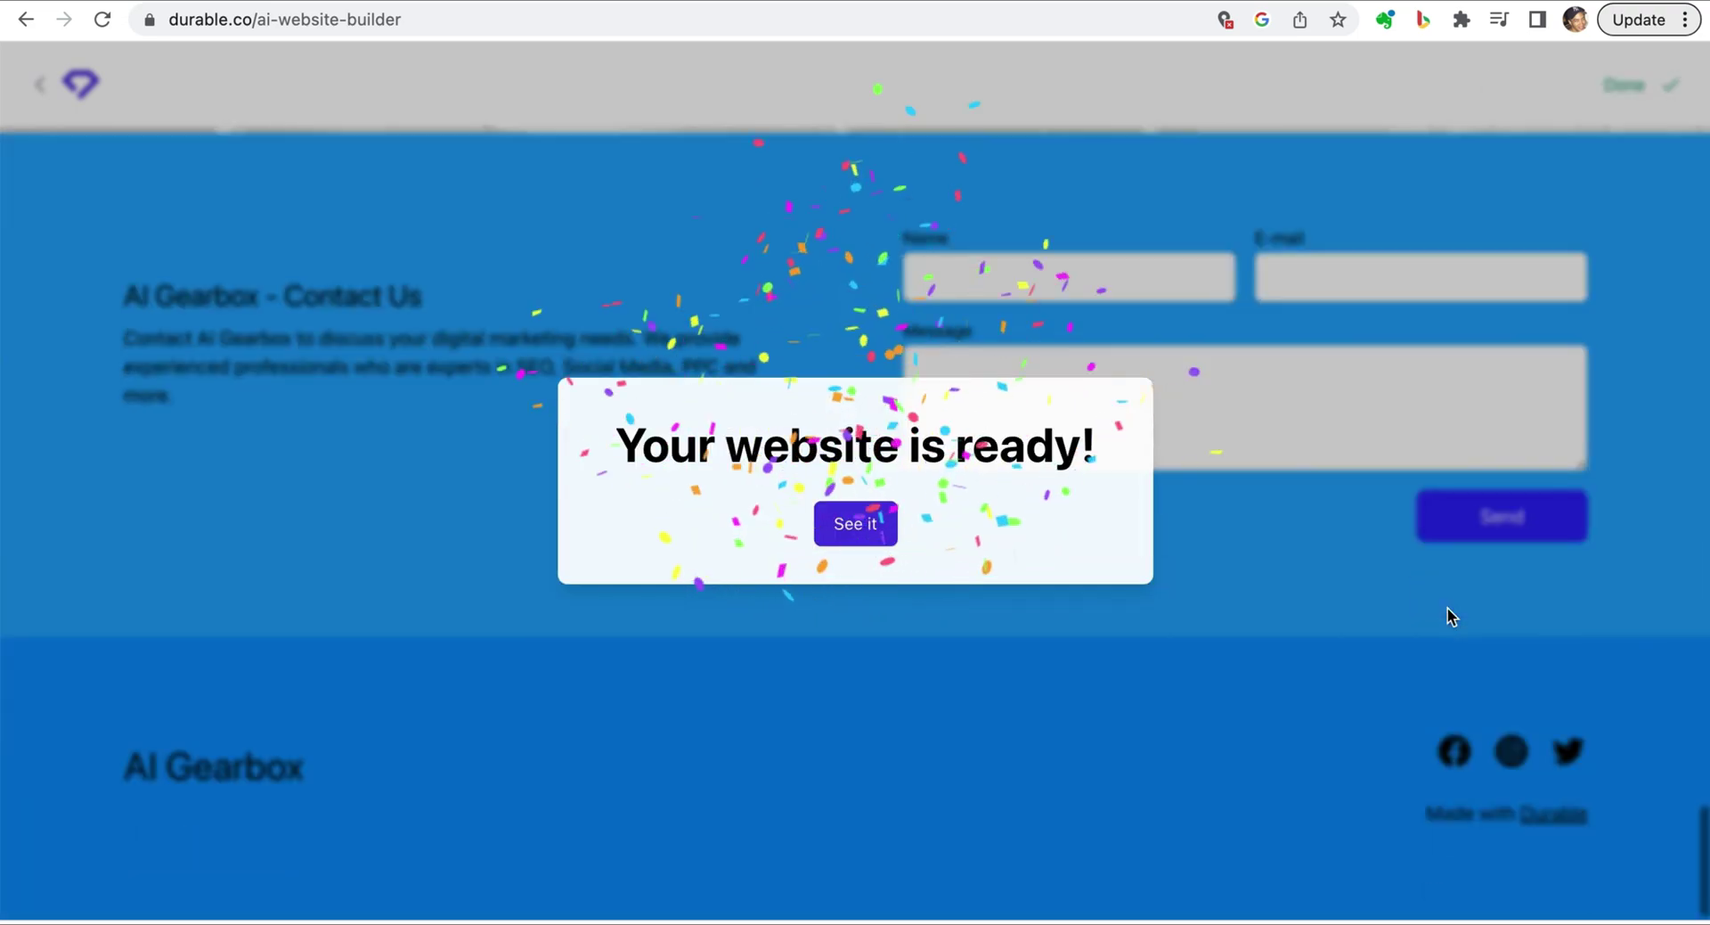
View the ready AI Gearbox site and open it in Durable's editor via Customize.
{"action": "left_click", "coordinate": [855, 523]}
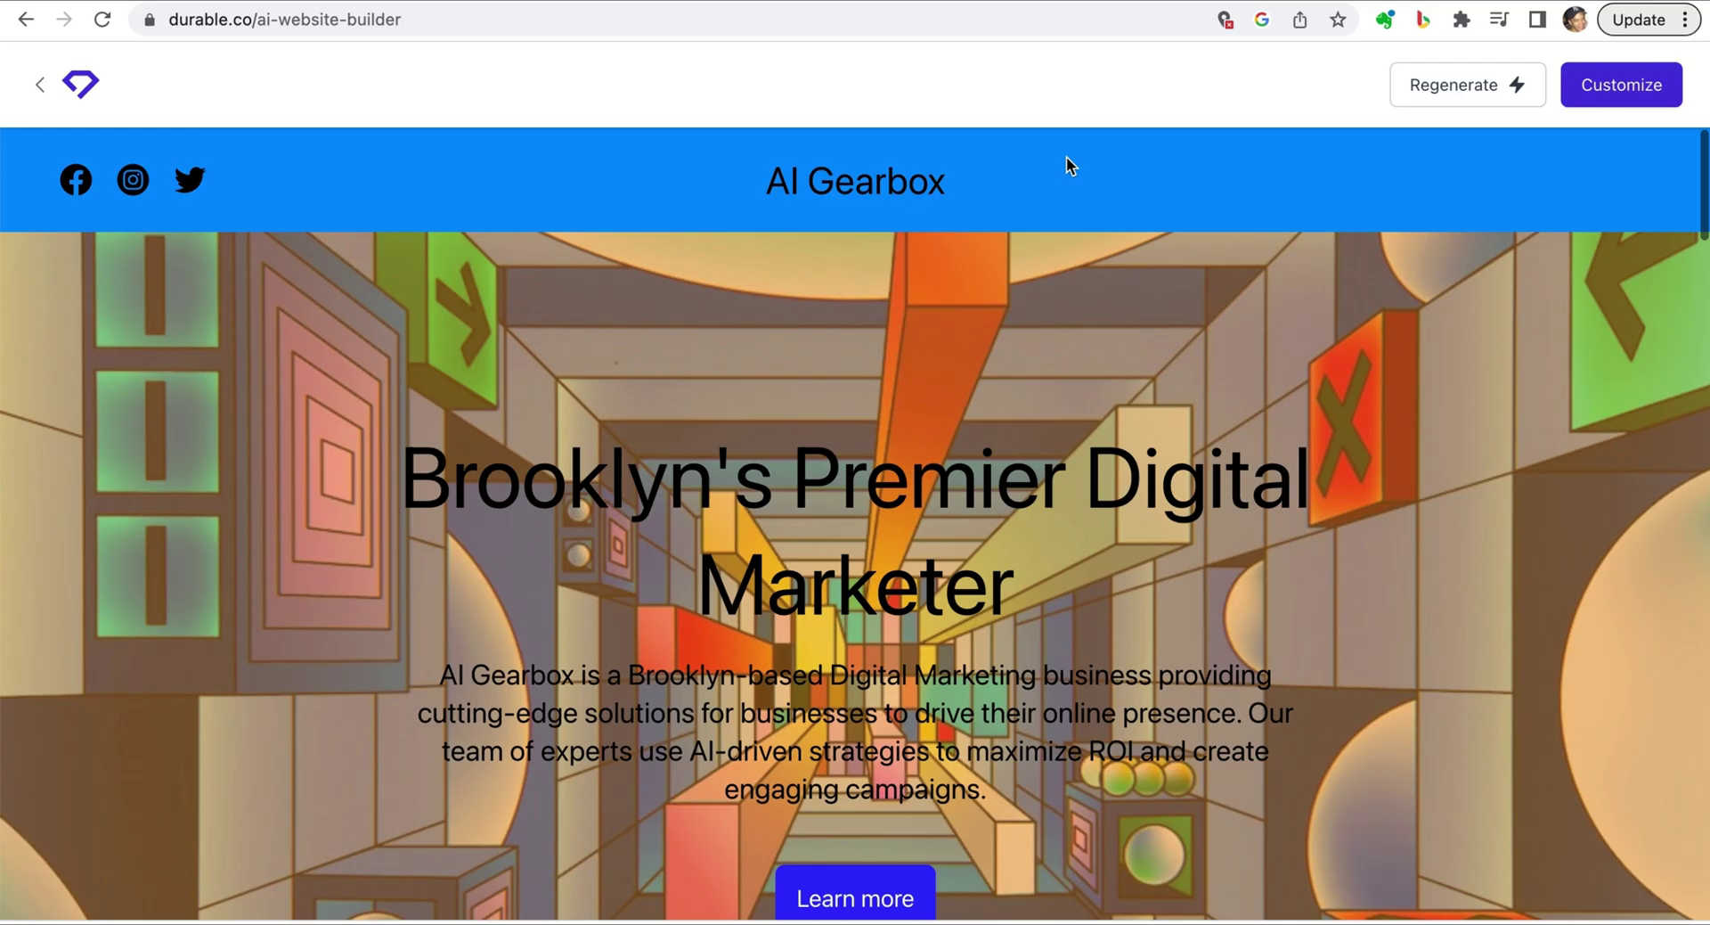
{"action": "left_click", "coordinate": [1594, 89]}
Preview the AI Gearbox site at phone-portrait size and scroll through it.
{"action": "left_click", "coordinate": [1401, 89]}
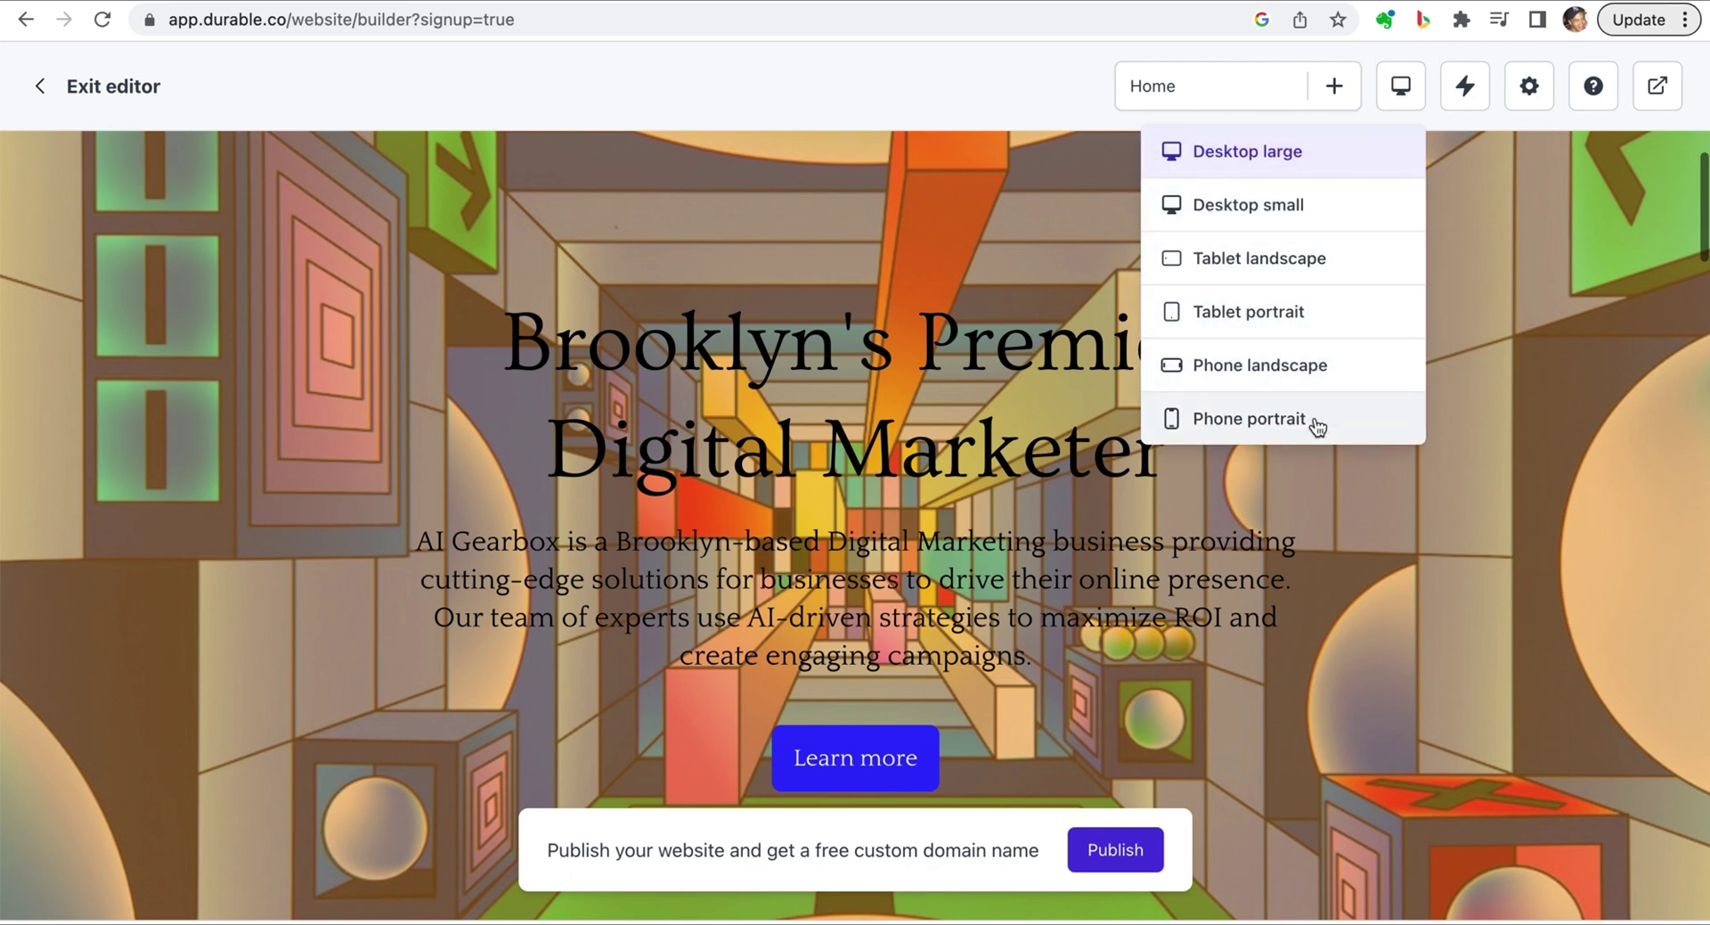
{"action": "left_click", "coordinate": [1322, 422]}
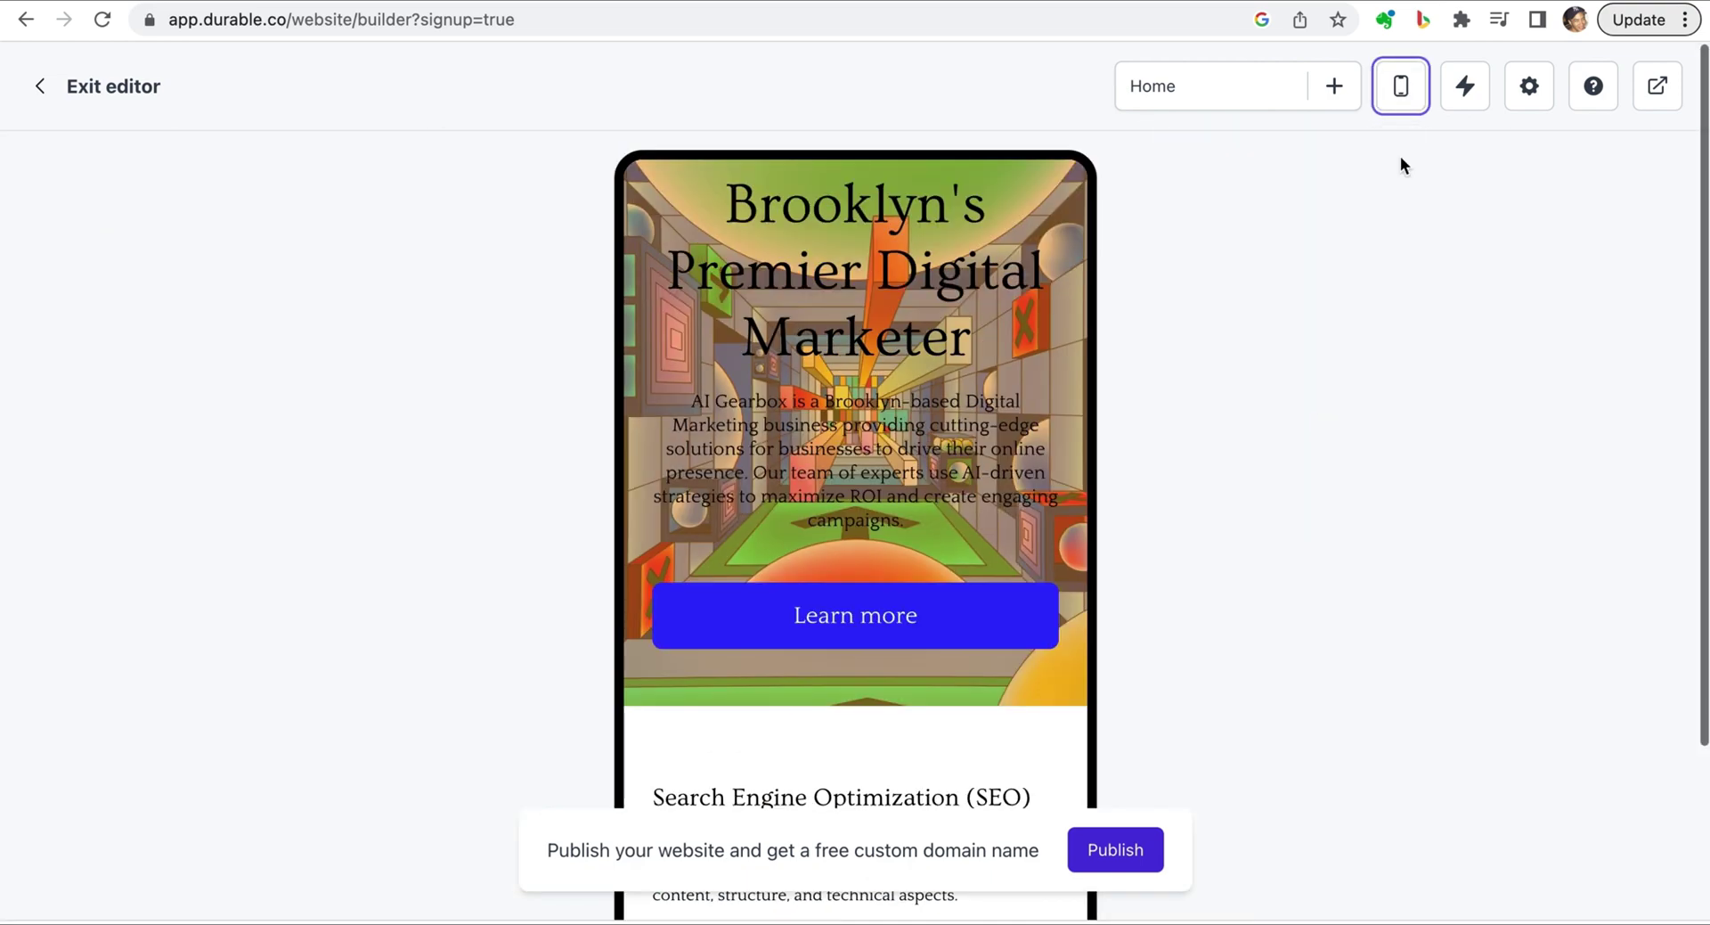
{"action": "scroll", "coordinate": [984, 431], "scroll_direction": "down", "scroll_amount": 8}
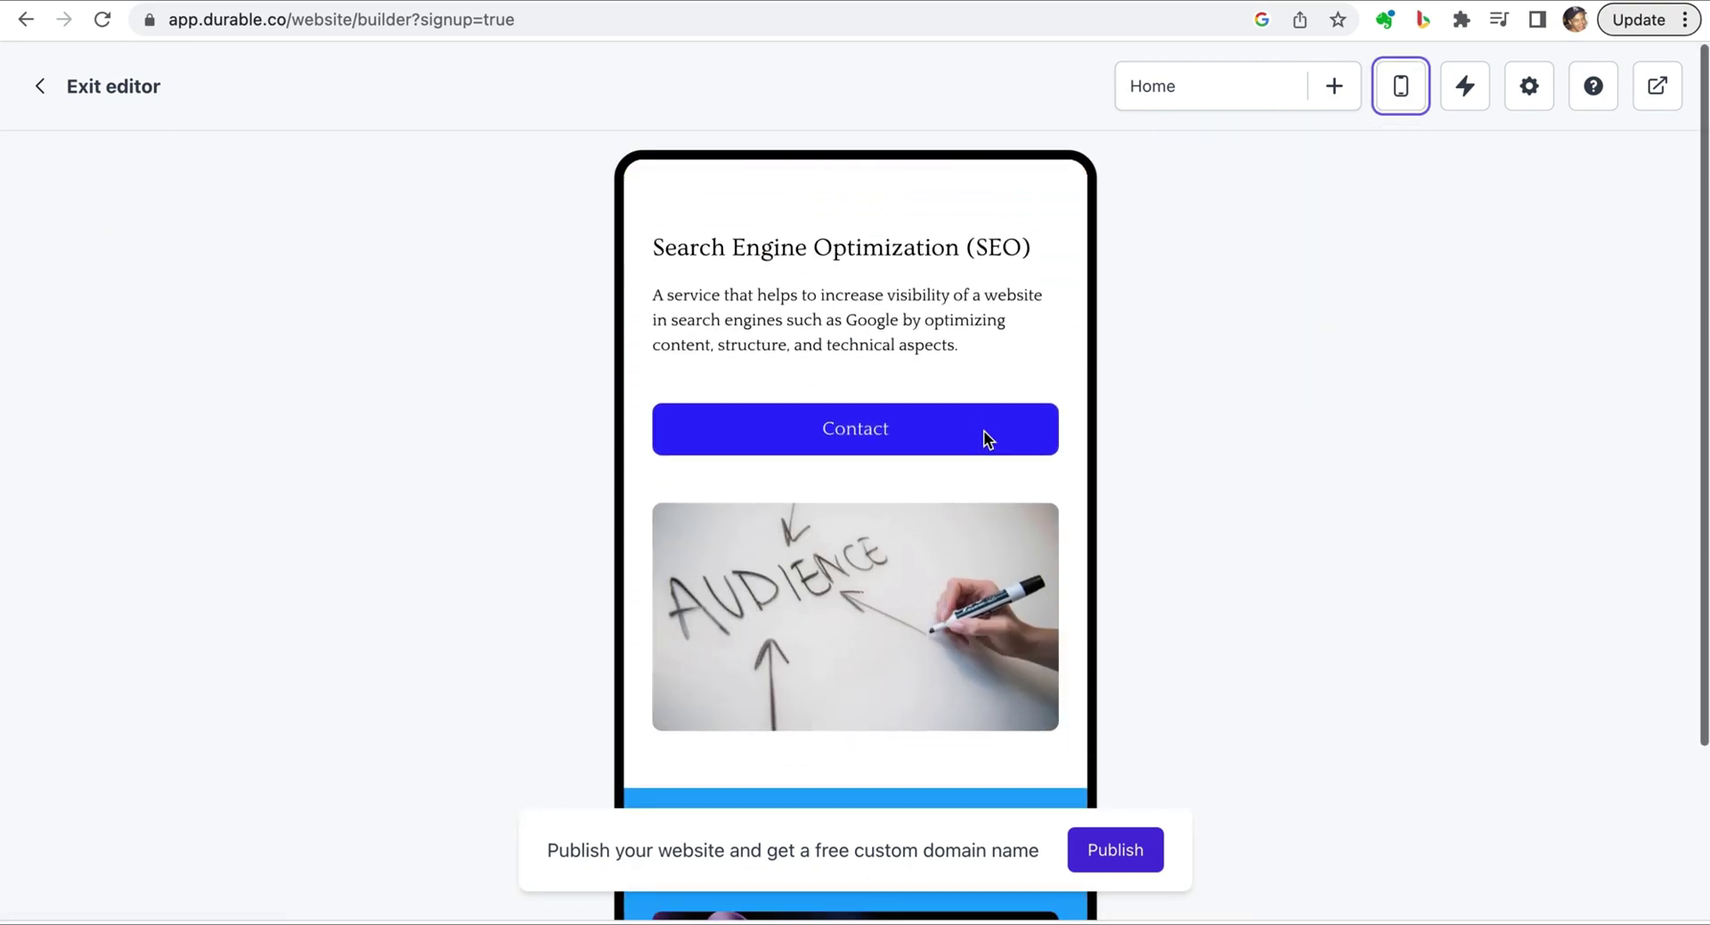
{"action": "scroll", "coordinate": [983, 429], "scroll_direction": "down", "scroll_amount": 9}
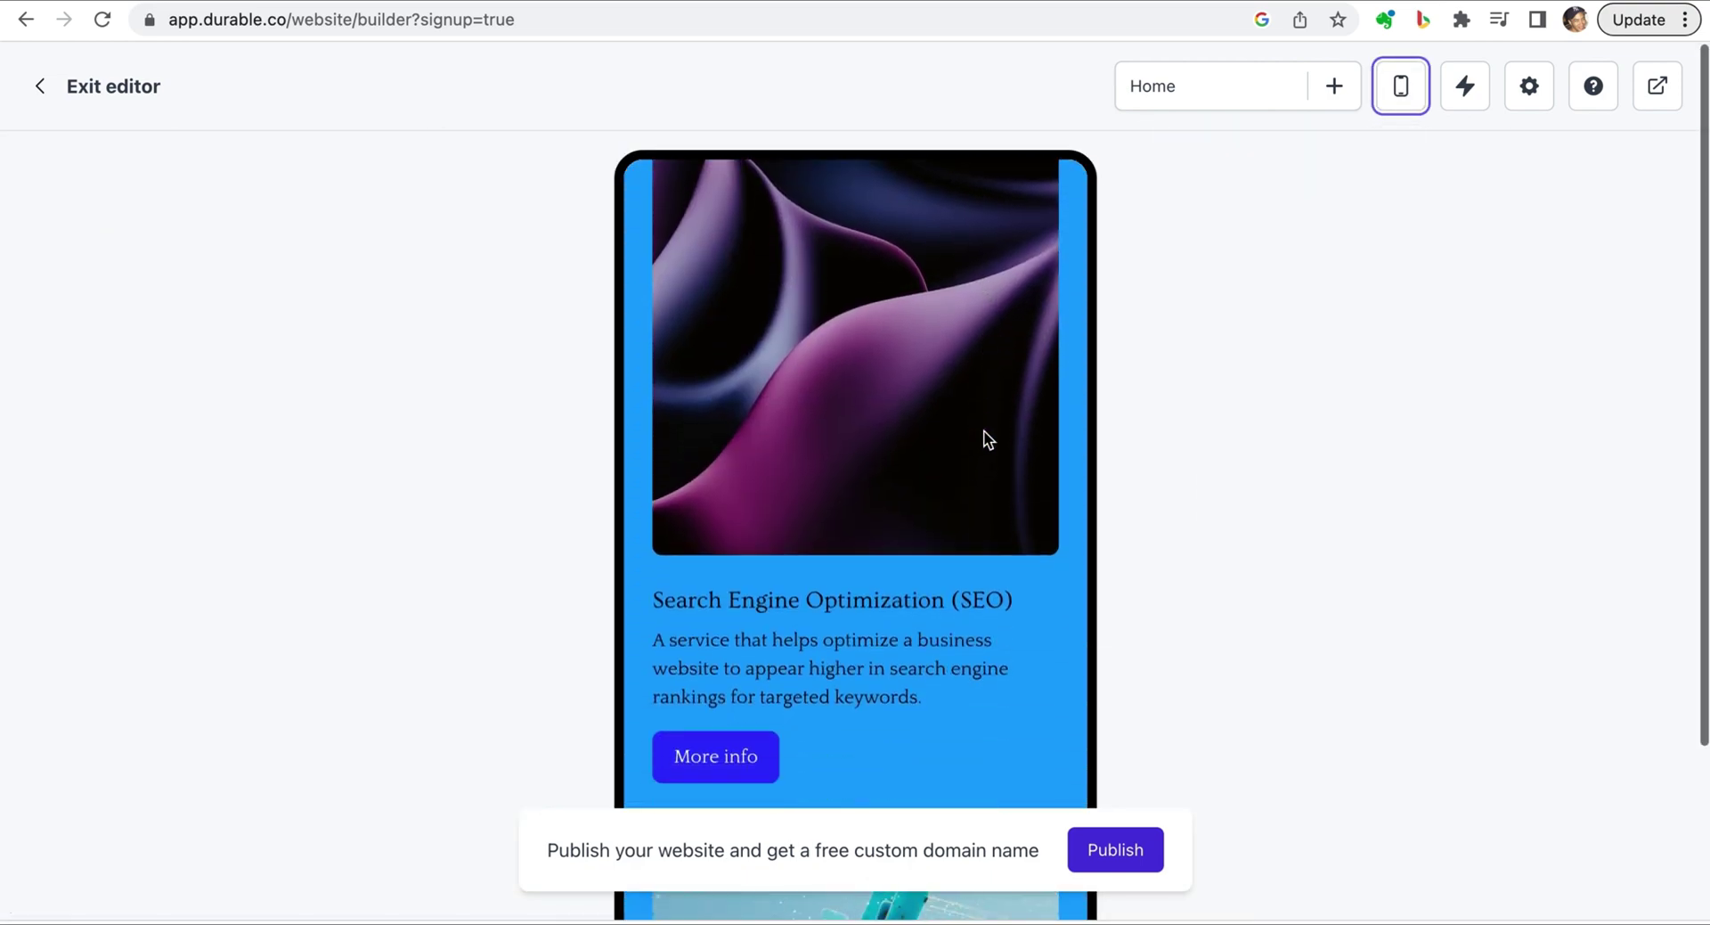
{"action": "scroll", "coordinate": [983, 429], "scroll_direction": "down", "scroll_amount": 2}
Preview the site at tablet-landscape size and scroll through it.
{"action": "left_click", "coordinate": [1400, 89]}
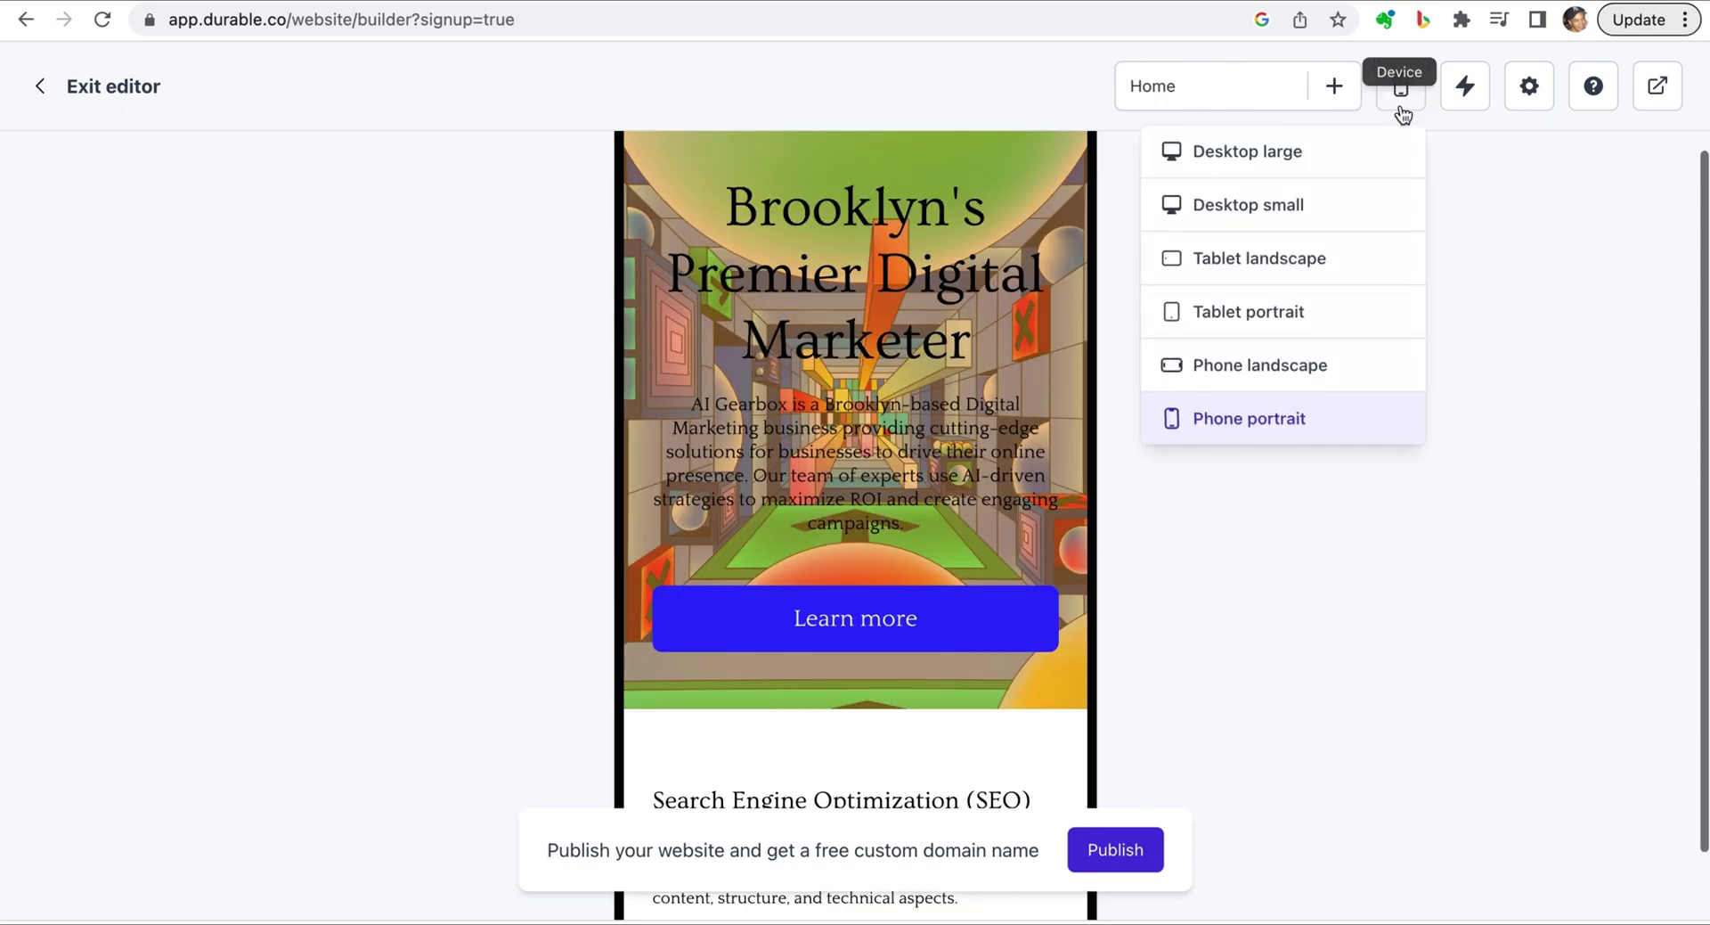
{"action": "left_click", "coordinate": [1308, 267]}
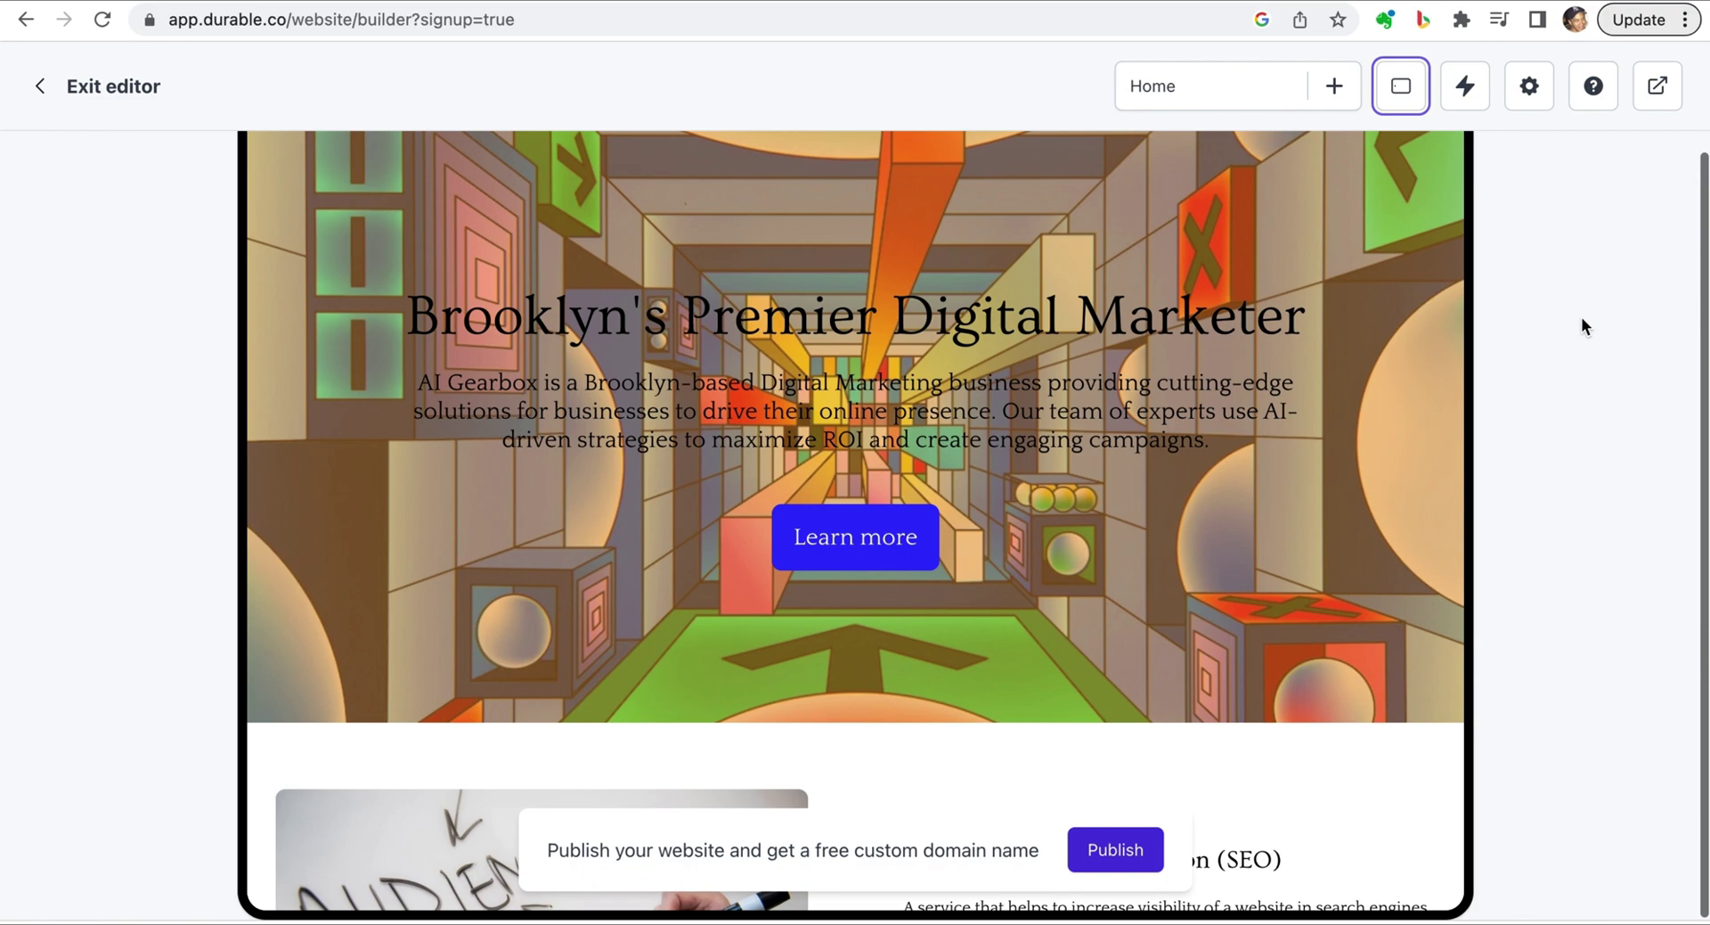
{"action": "scroll", "coordinate": [1395, 416], "scroll_direction": "down", "scroll_amount": 10}
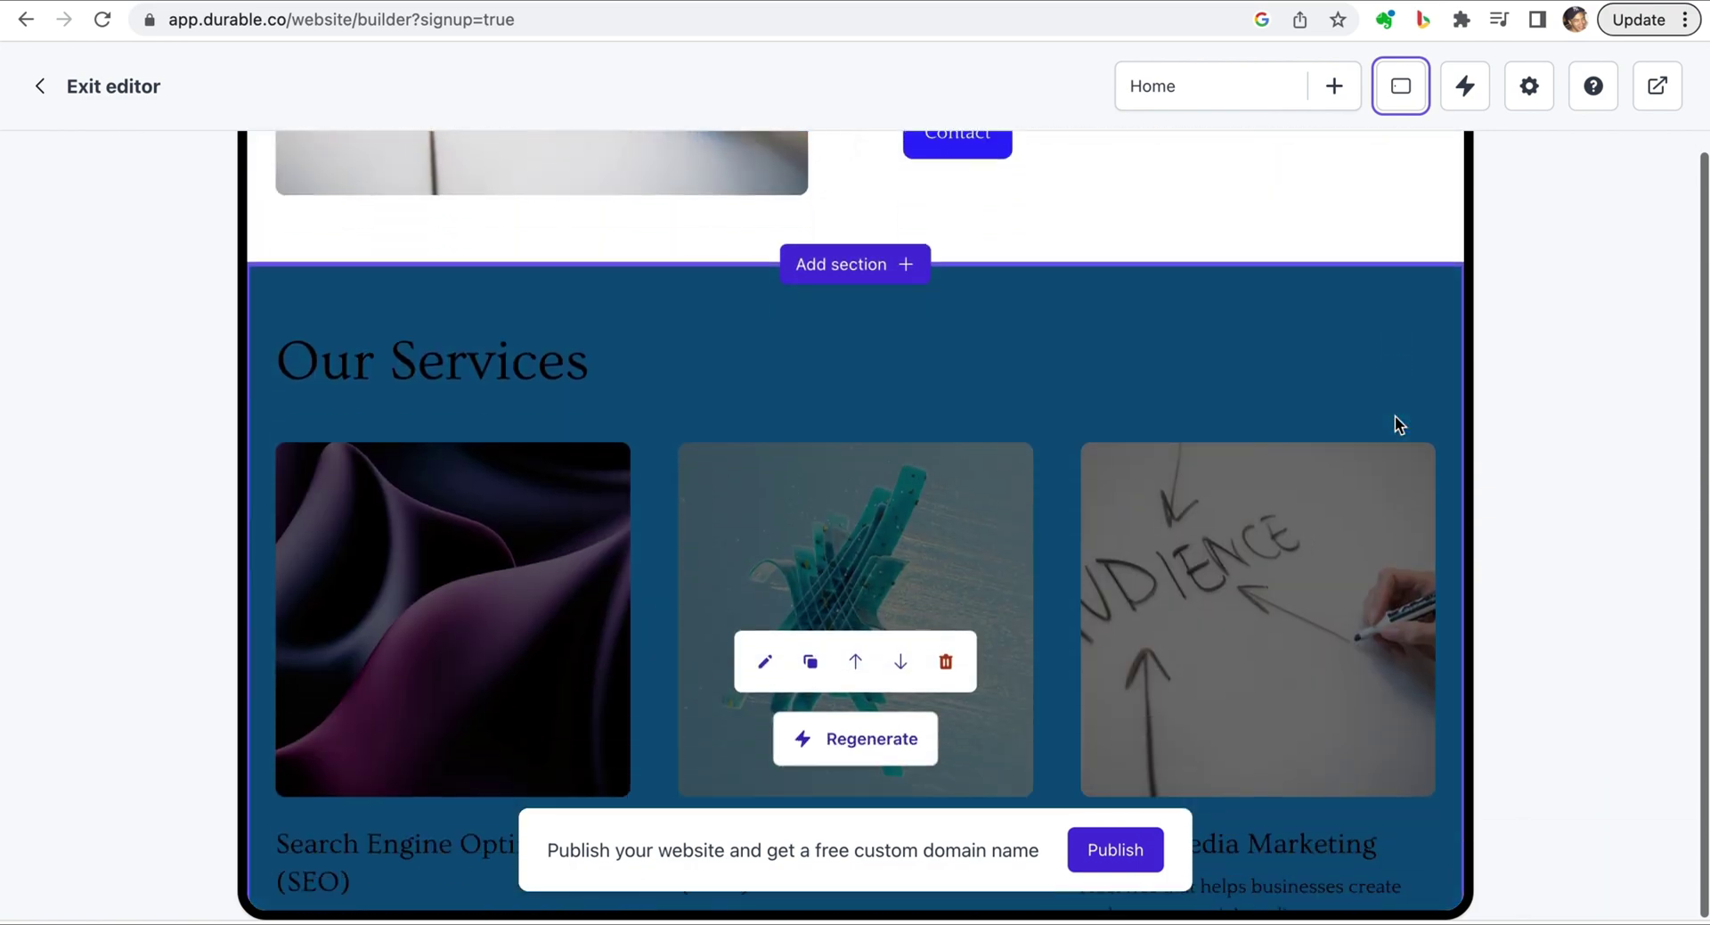
{"action": "scroll", "coordinate": [1395, 415], "scroll_direction": "down", "scroll_amount": 9}
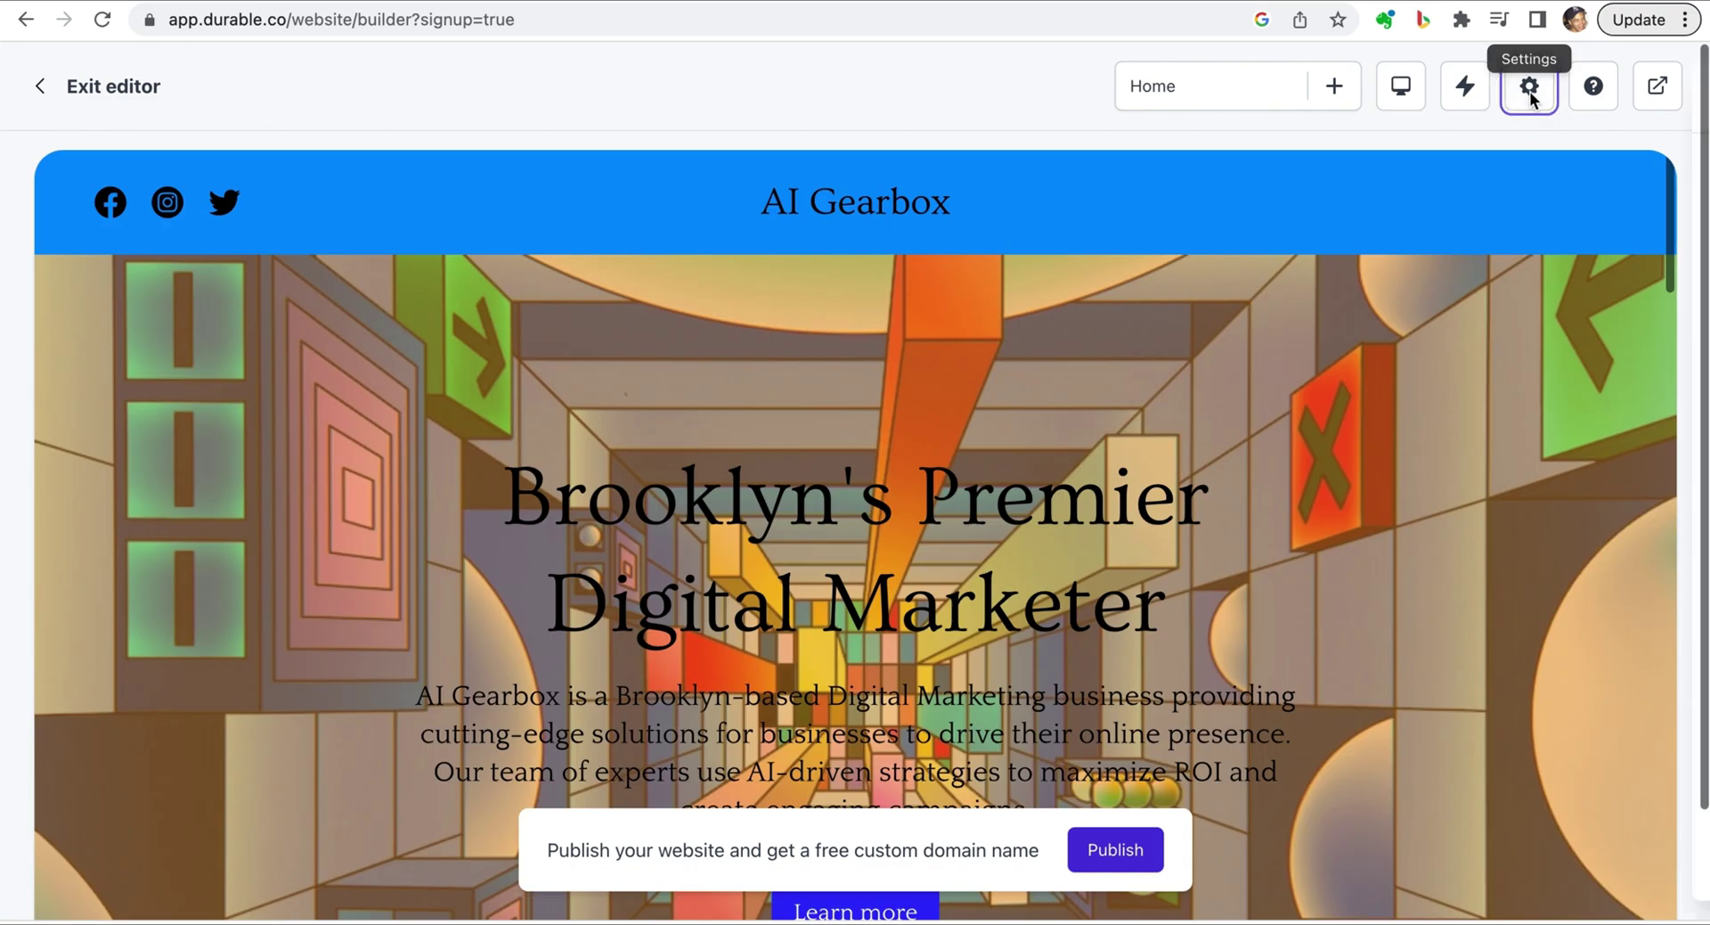
Look through the site-wide style settings, then close them.
{"action": "left_click", "coordinate": [1529, 89]}
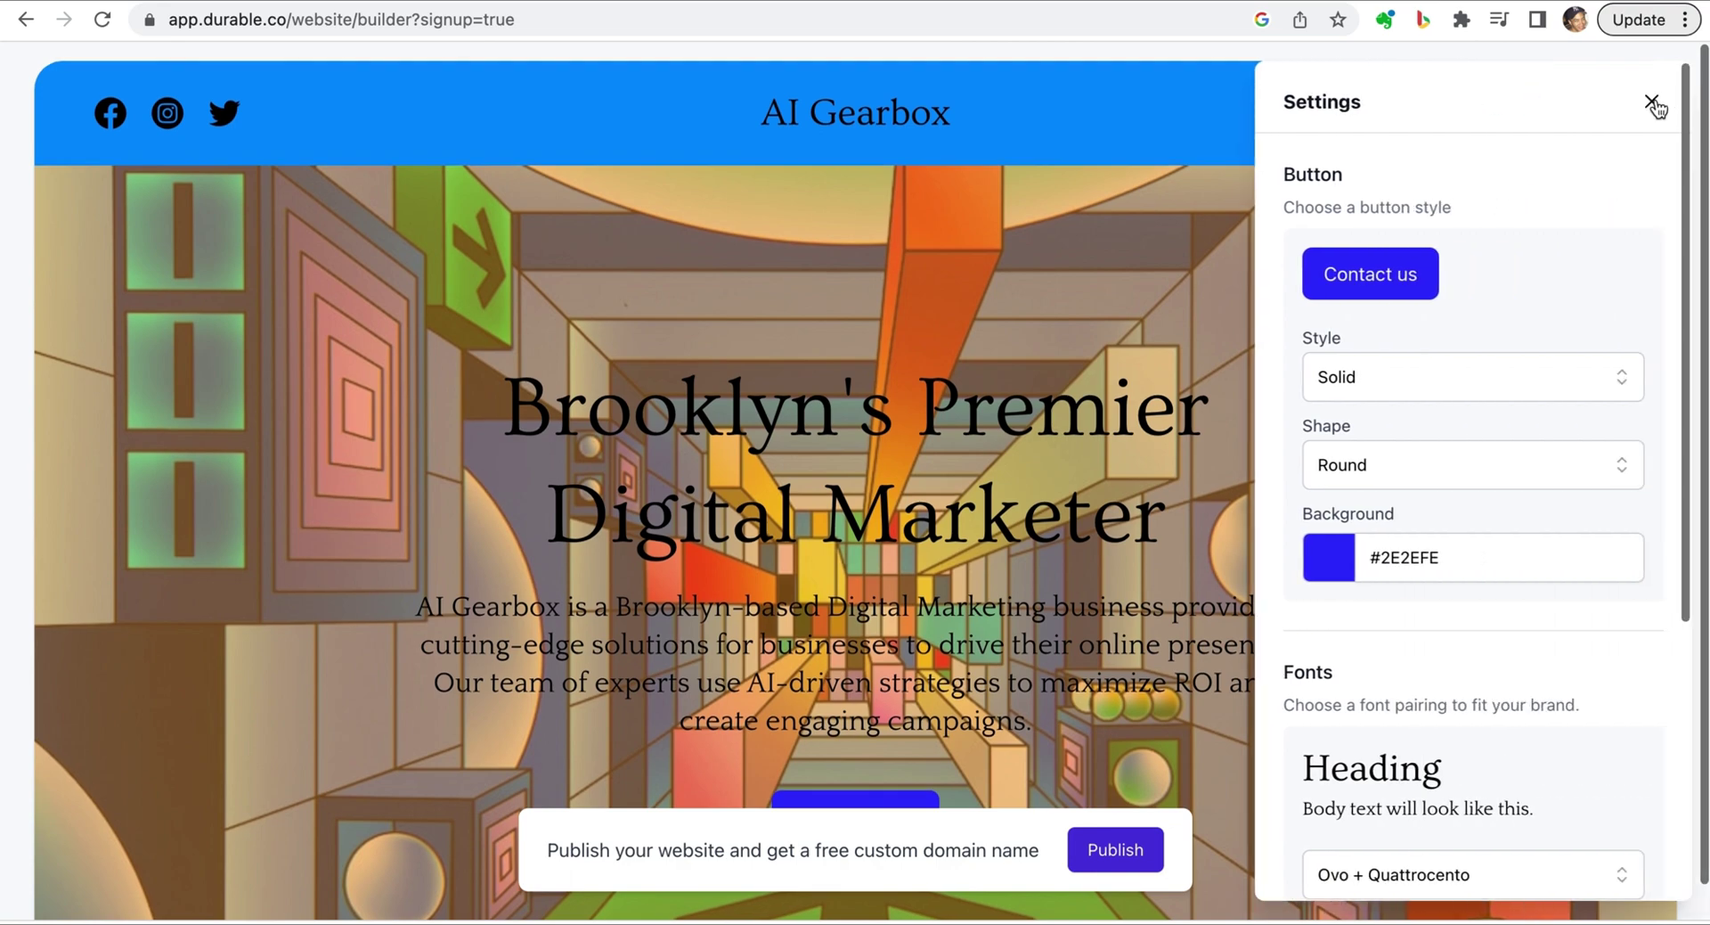
{"action": "scroll", "coordinate": [1537, 405], "scroll_direction": "down", "scroll_amount": 5}
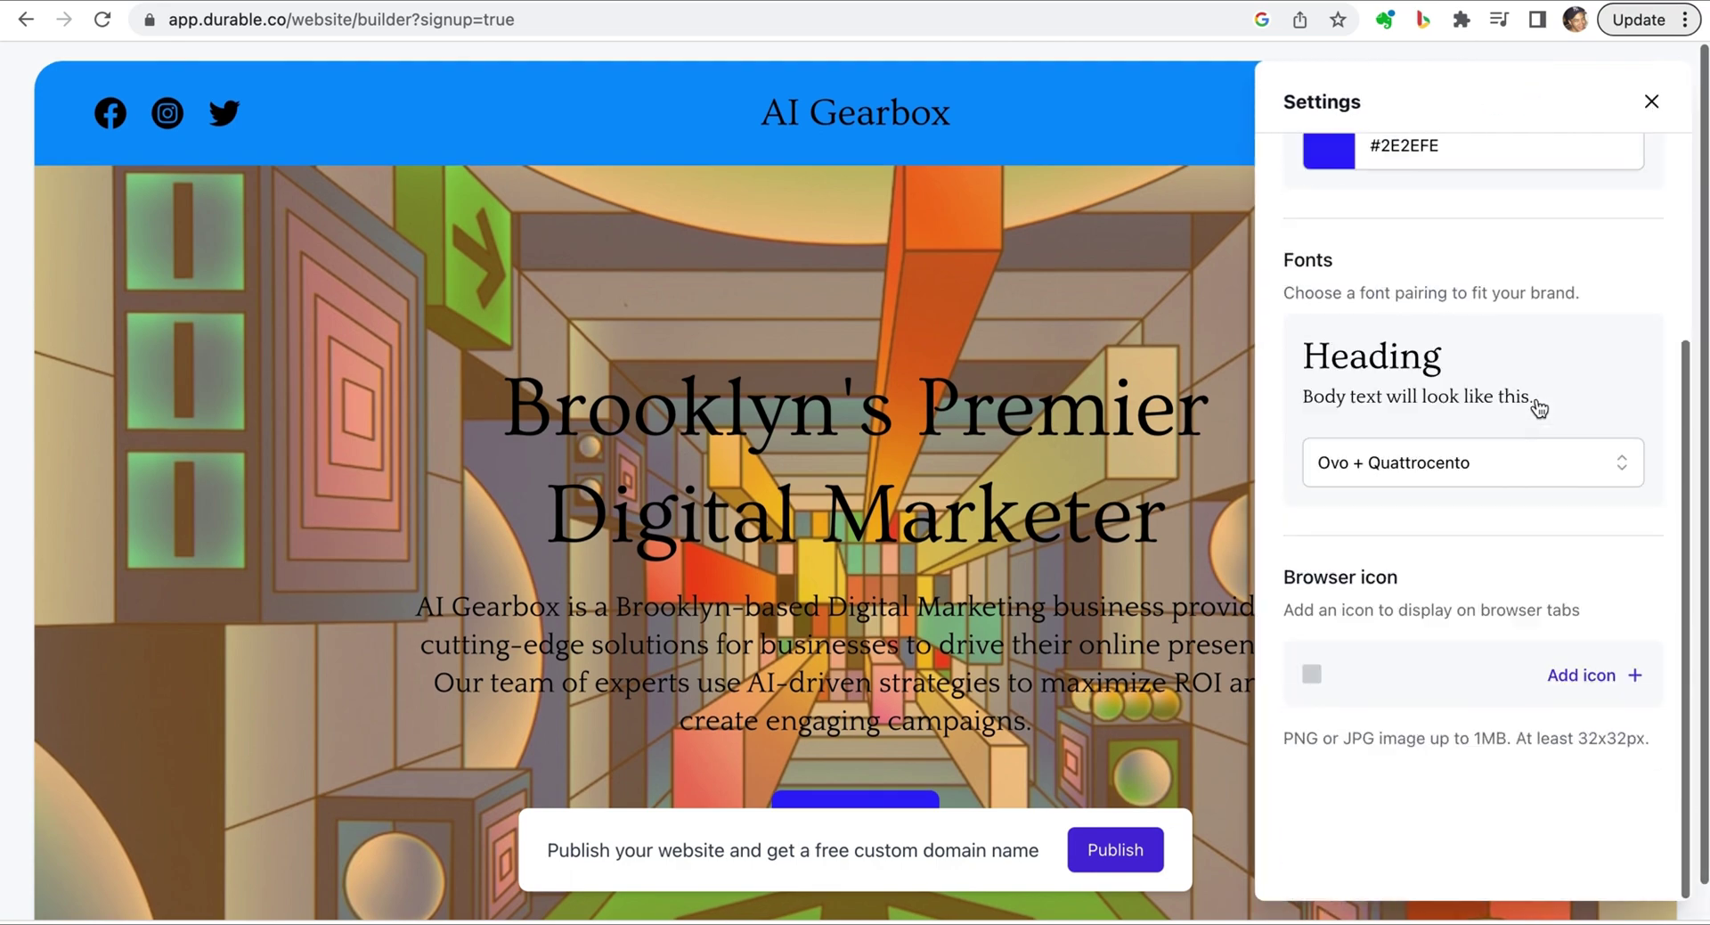
{"action": "scroll", "coordinate": [1534, 405], "scroll_direction": "up", "scroll_amount": 5}
{"action": "left_click", "coordinate": [1652, 103]}
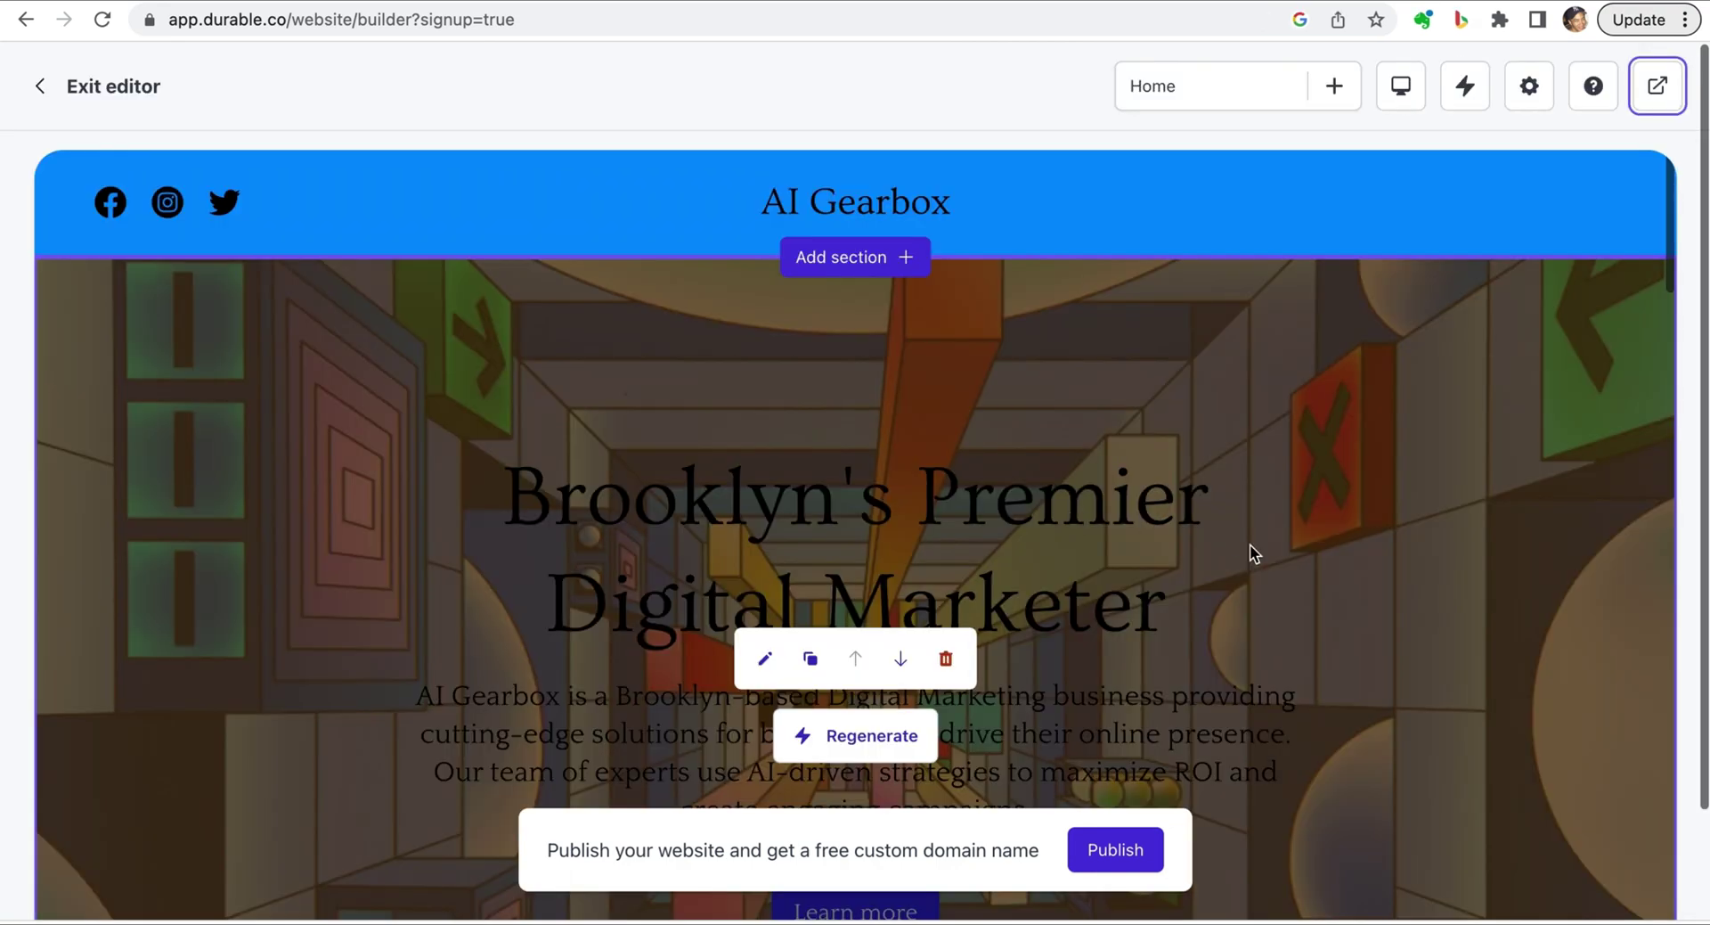
Set the SEO section's image alignment to left and bring up the media selector.
{"action": "scroll", "coordinate": [1277, 570], "scroll_direction": "down", "scroll_amount": 10}
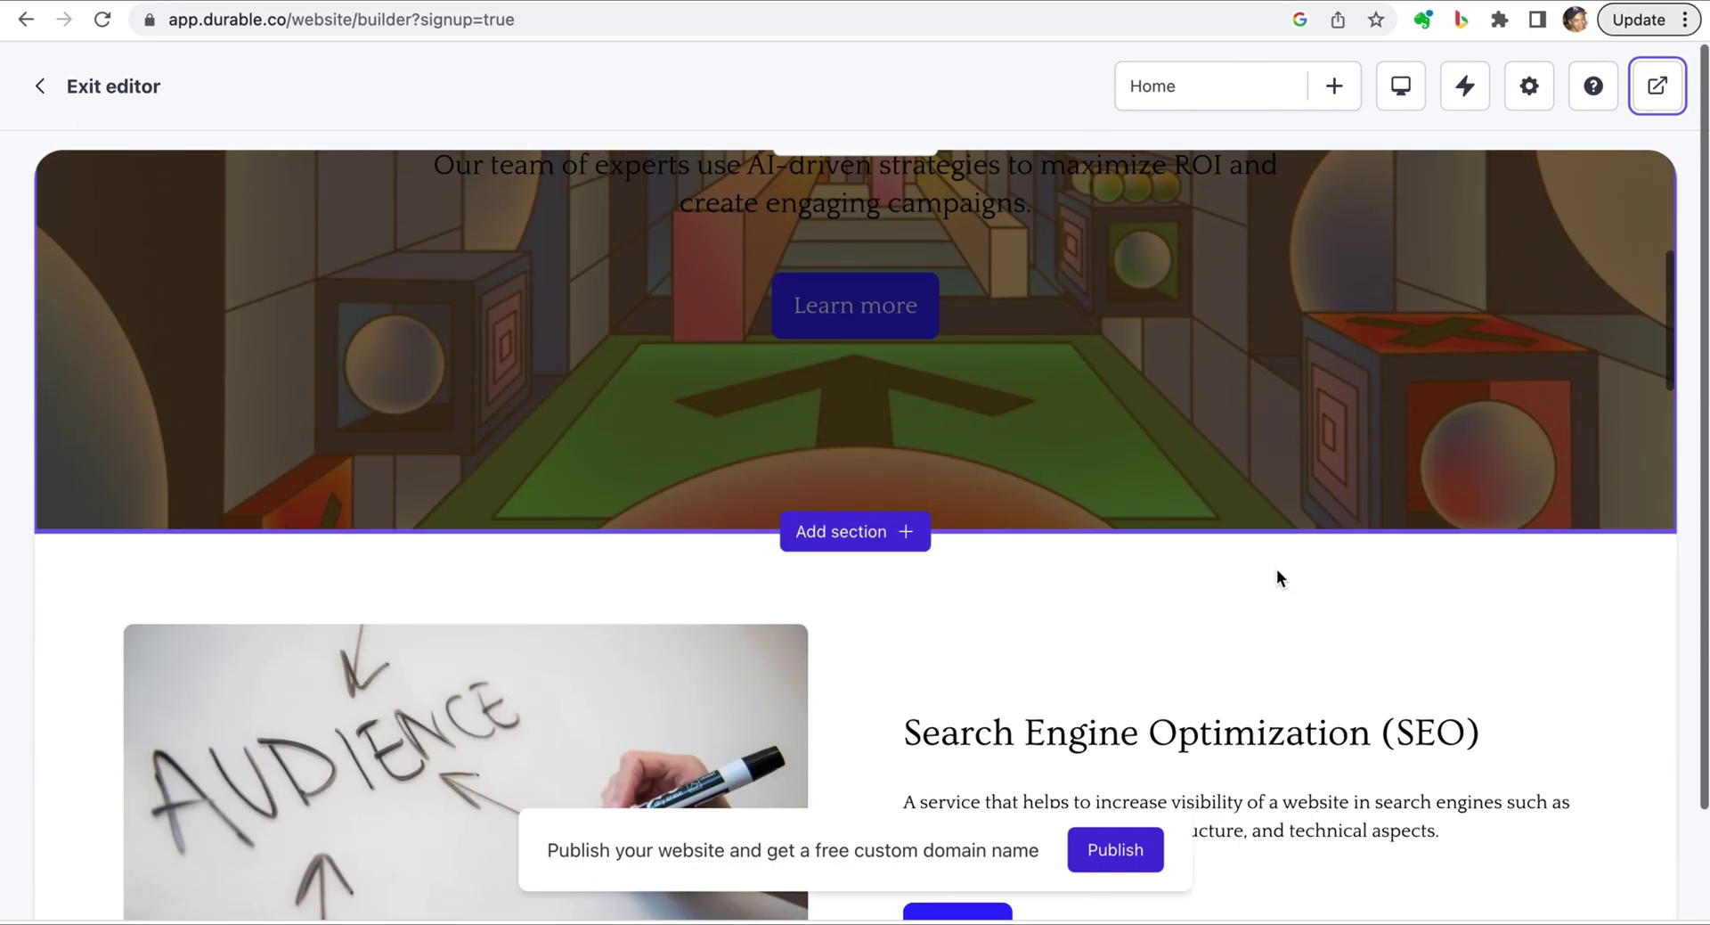
{"action": "scroll", "coordinate": [1381, 741], "scroll_direction": "down", "scroll_amount": 5}
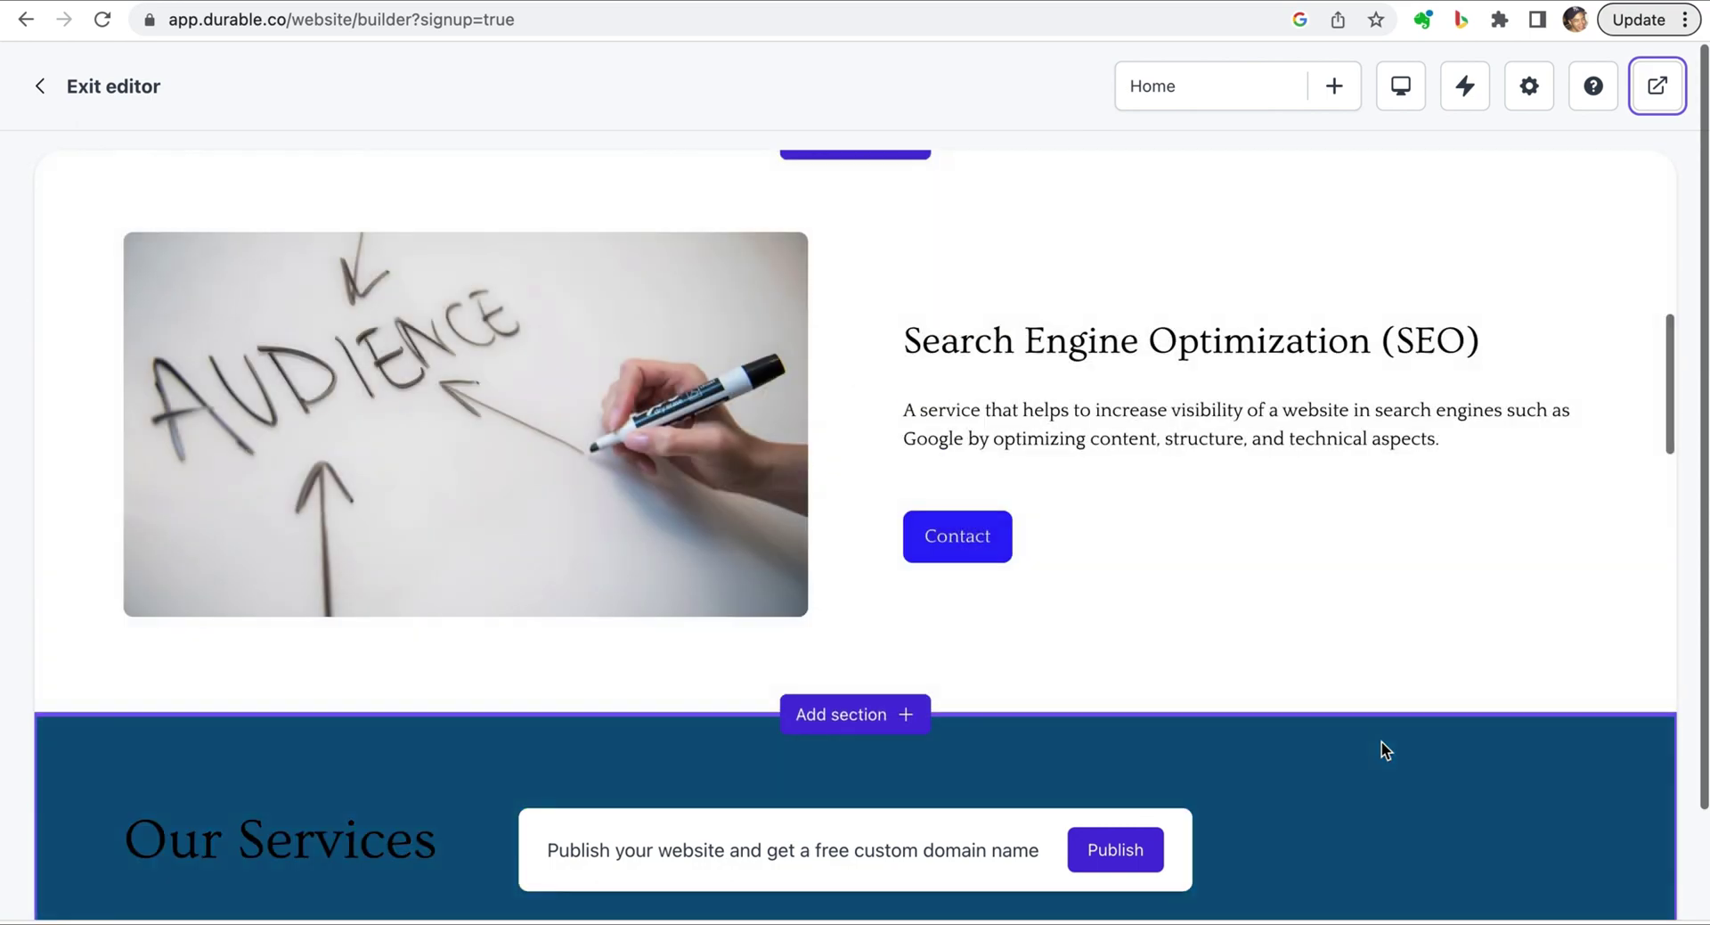
{"action": "scroll", "coordinate": [1381, 741], "scroll_direction": "down", "scroll_amount": 10}
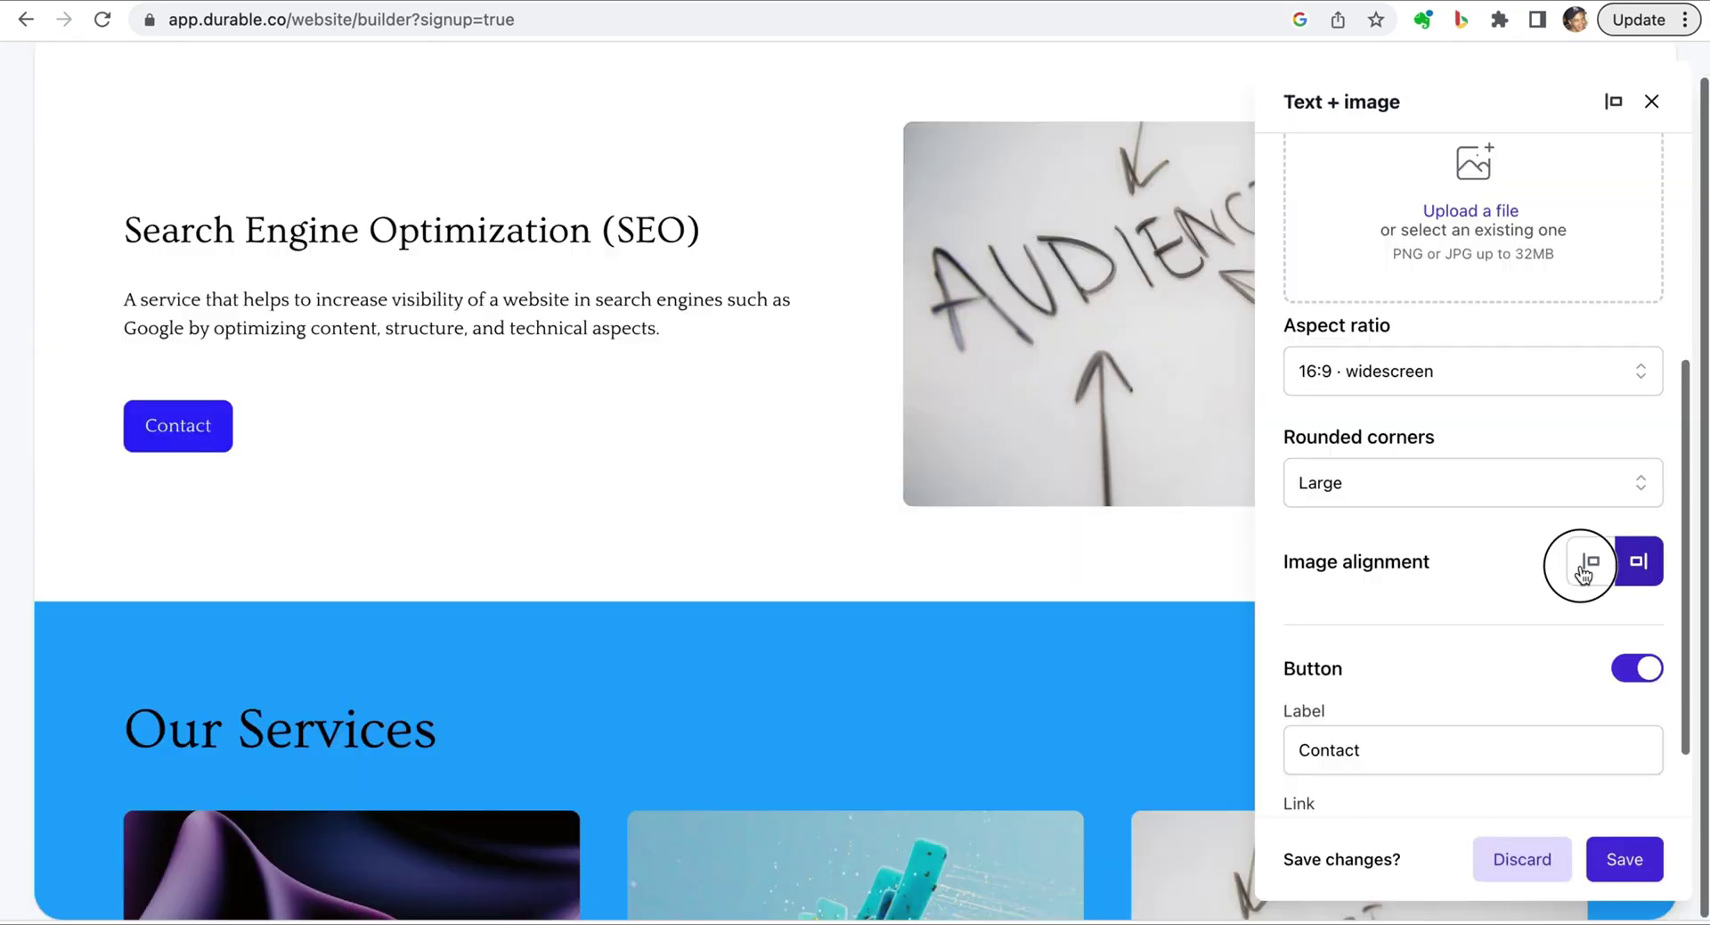
{"action": "left_click", "coordinate": [1583, 573]}
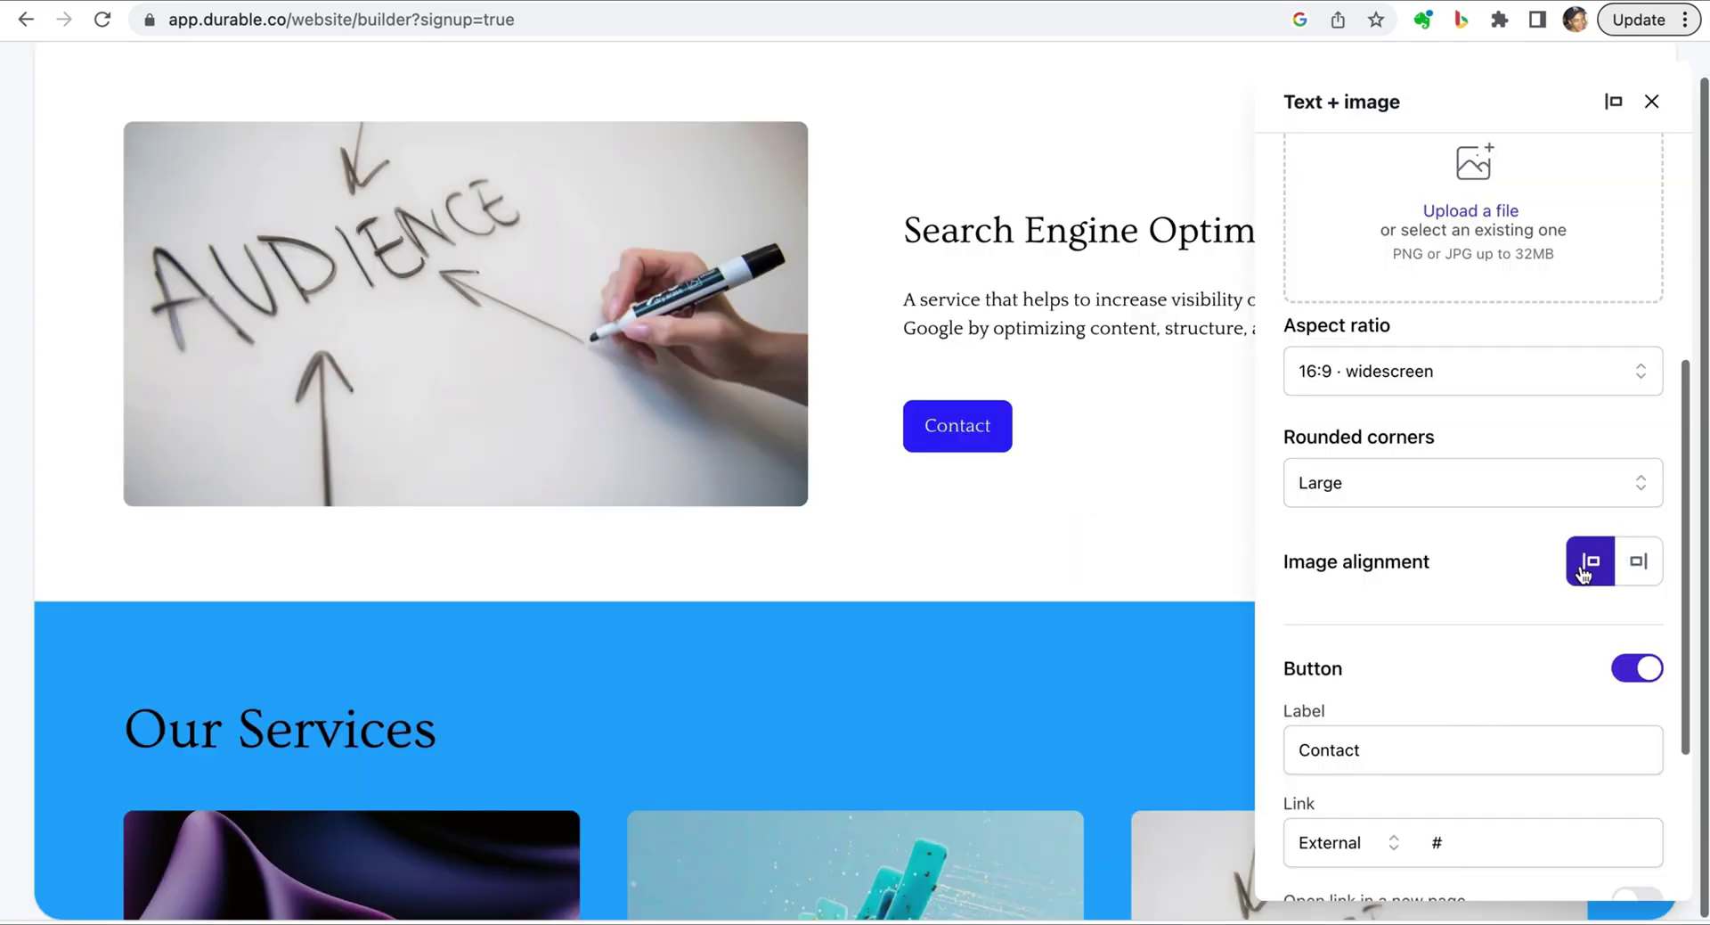
{"action": "scroll", "coordinate": [1479, 578], "scroll_direction": "up", "scroll_amount": 5}
{"action": "left_click", "coordinate": [1468, 576]}
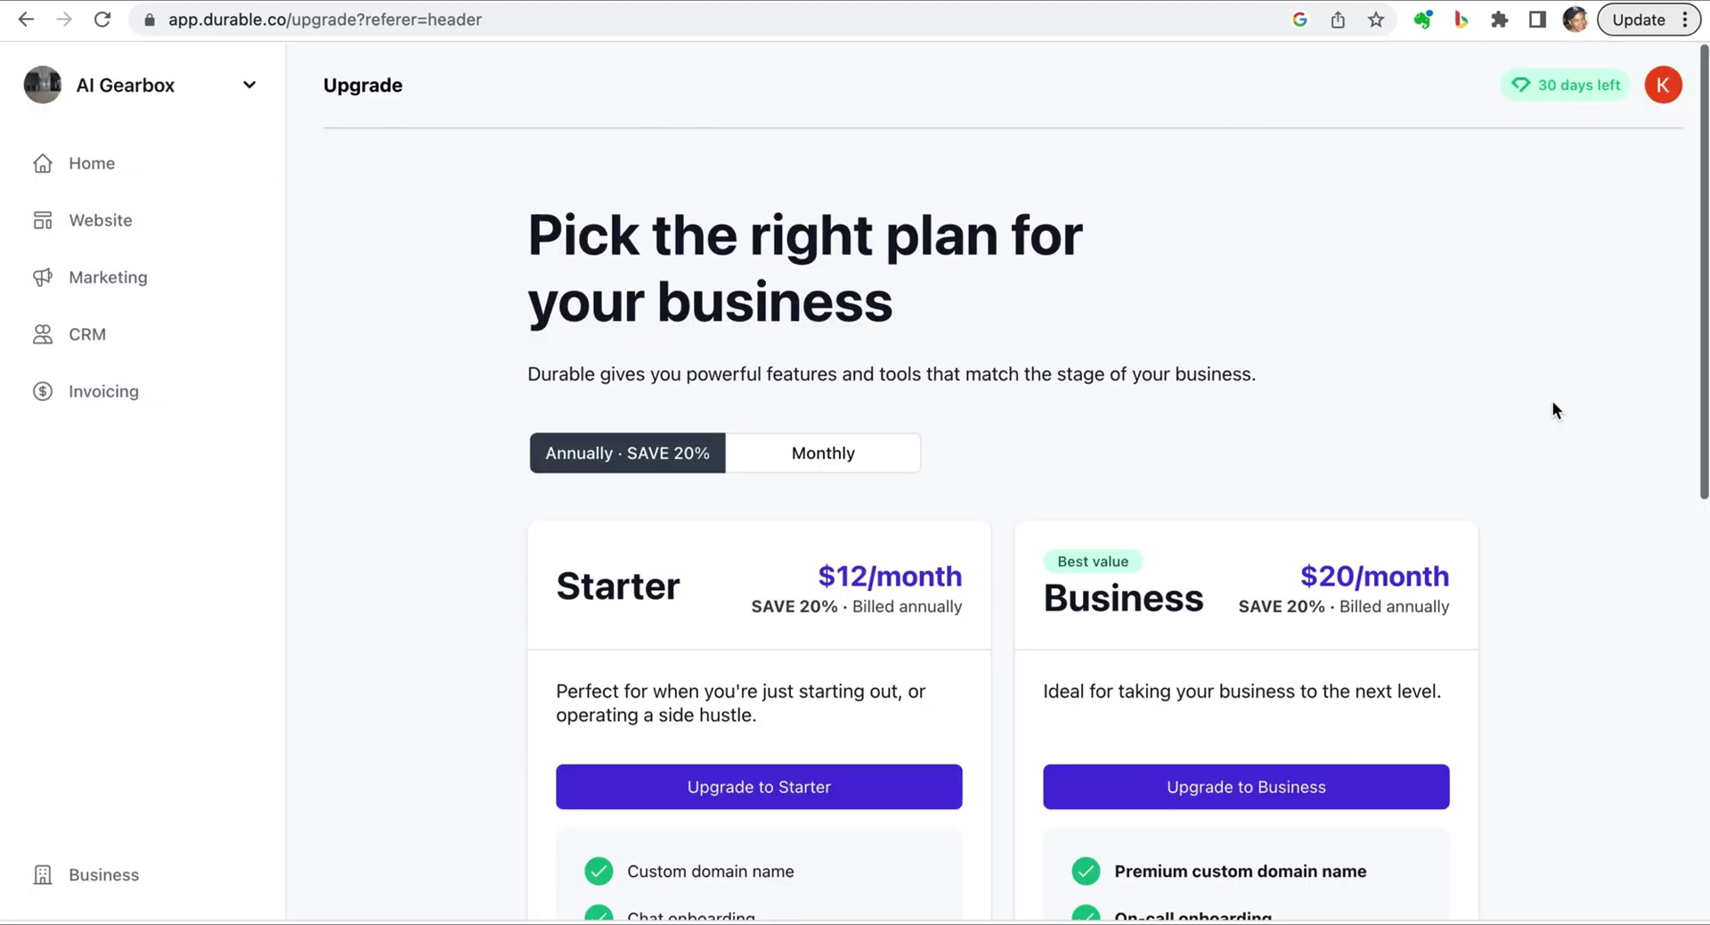
Scroll through the Upgrade plans, then view the website's Analytics and SEO pages.
{"action": "scroll", "coordinate": [1554, 406], "scroll_direction": "down", "scroll_amount": 2}
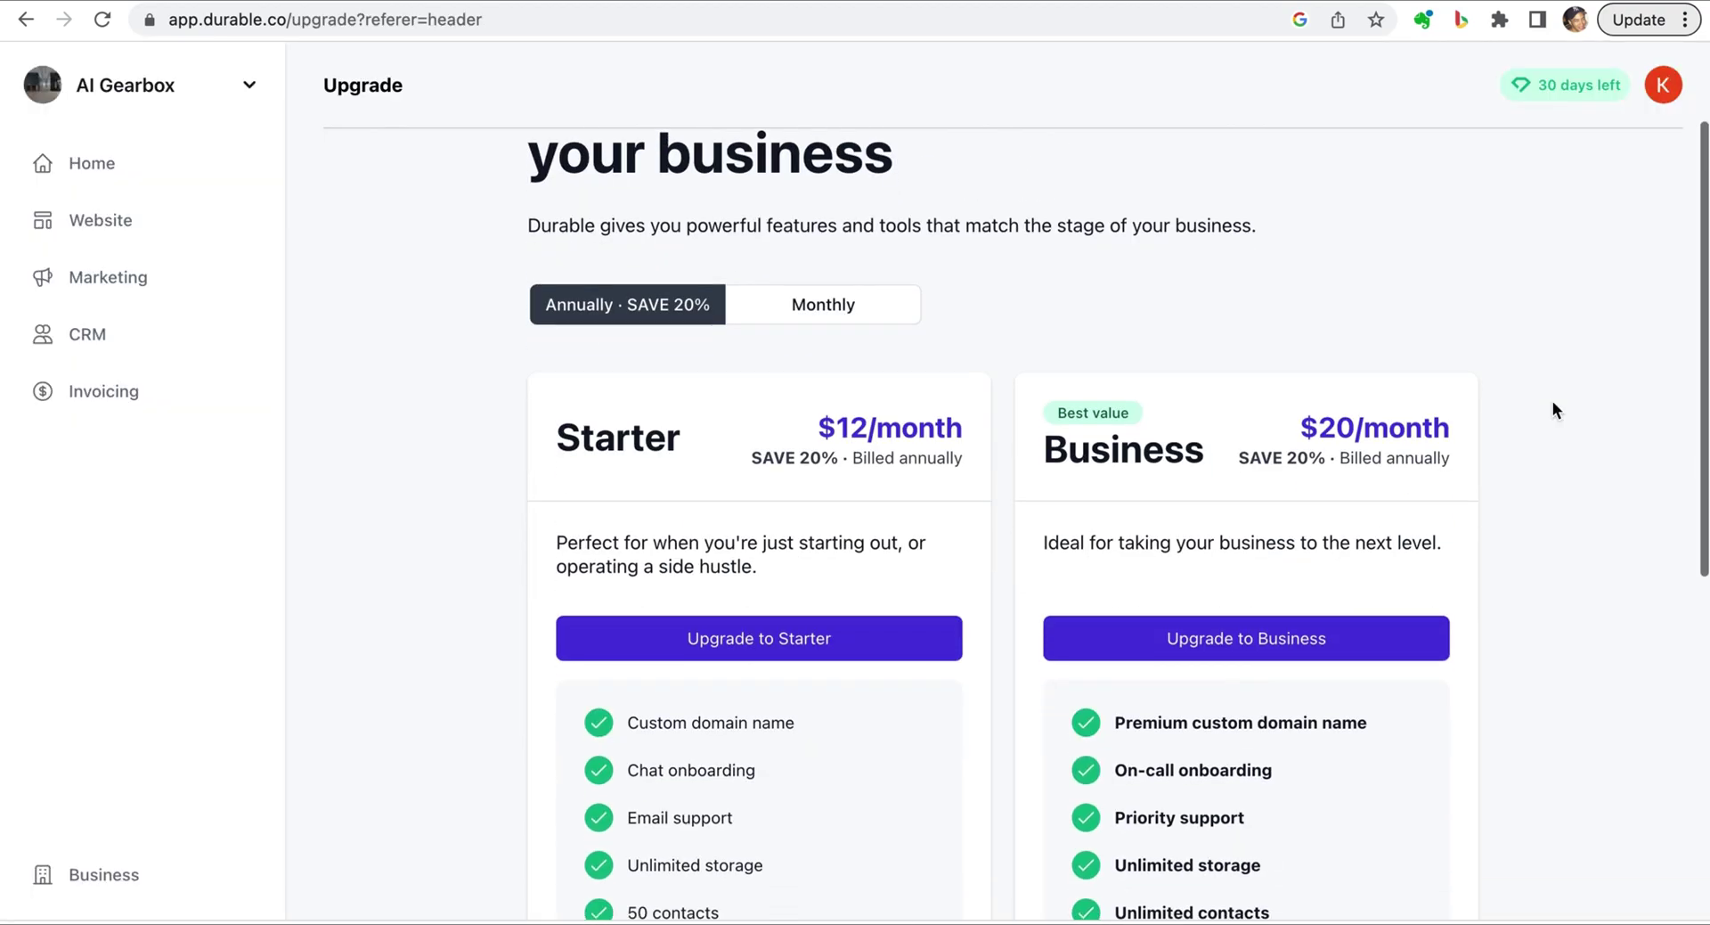
{"action": "scroll", "coordinate": [1554, 406], "scroll_direction": "up", "scroll_amount": 2}
{"action": "scroll", "coordinate": [1552, 403], "scroll_direction": "down", "scroll_amount": 2}
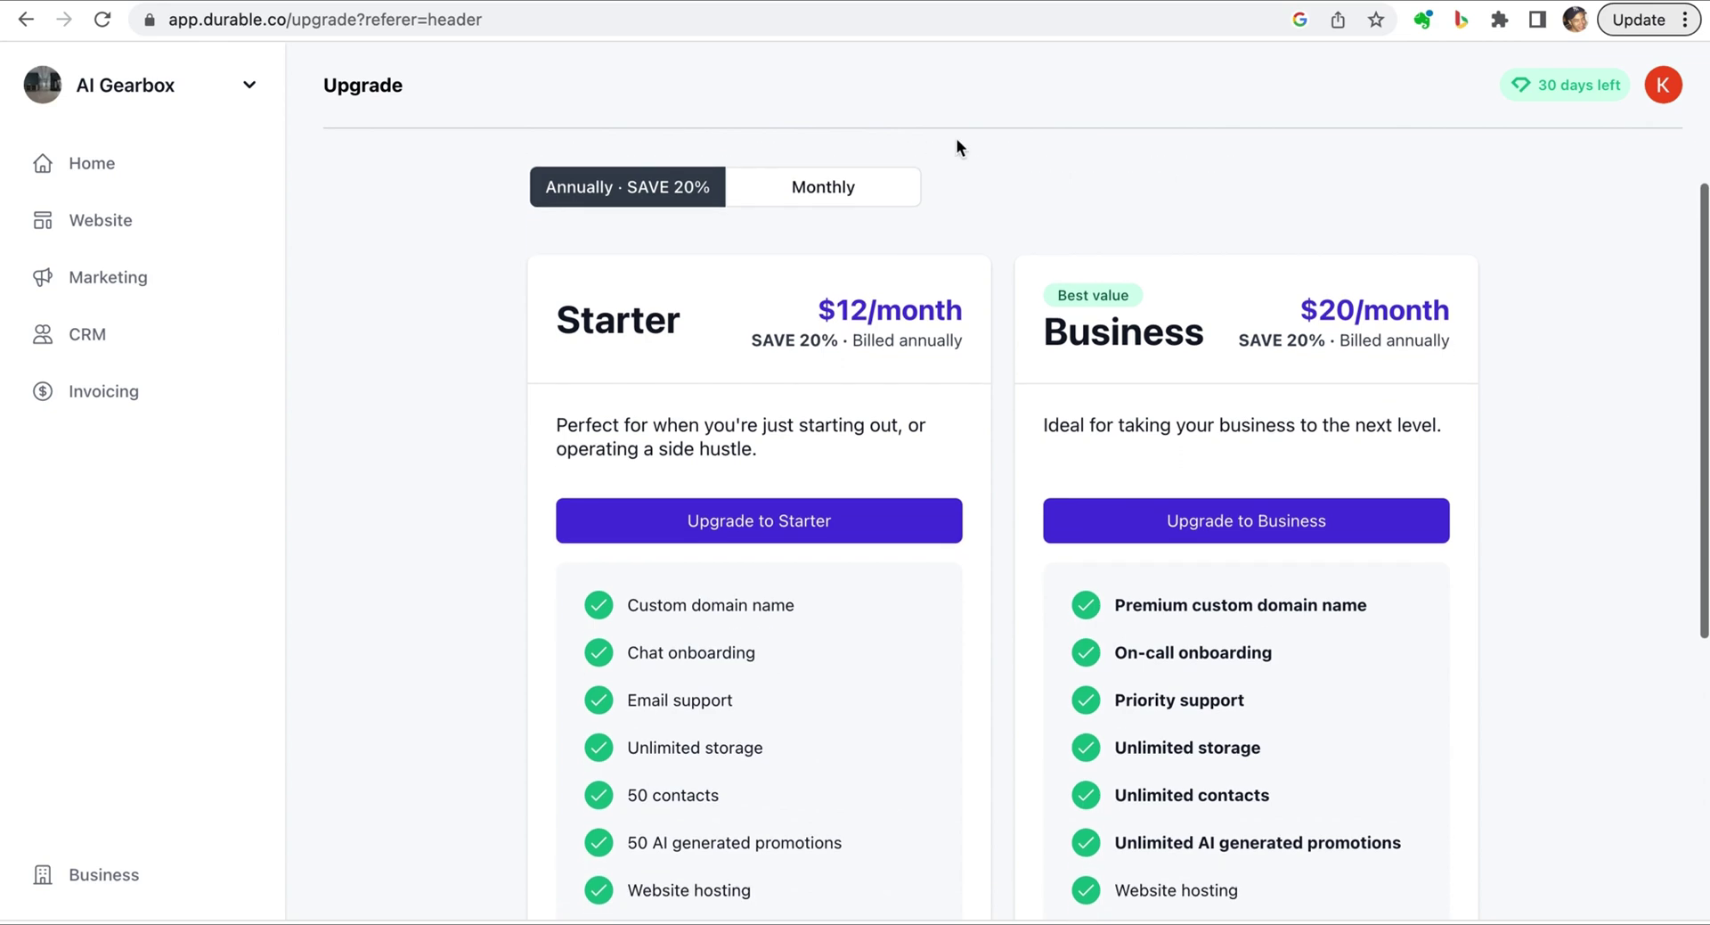
{"action": "left_click", "coordinate": [605, 86]}
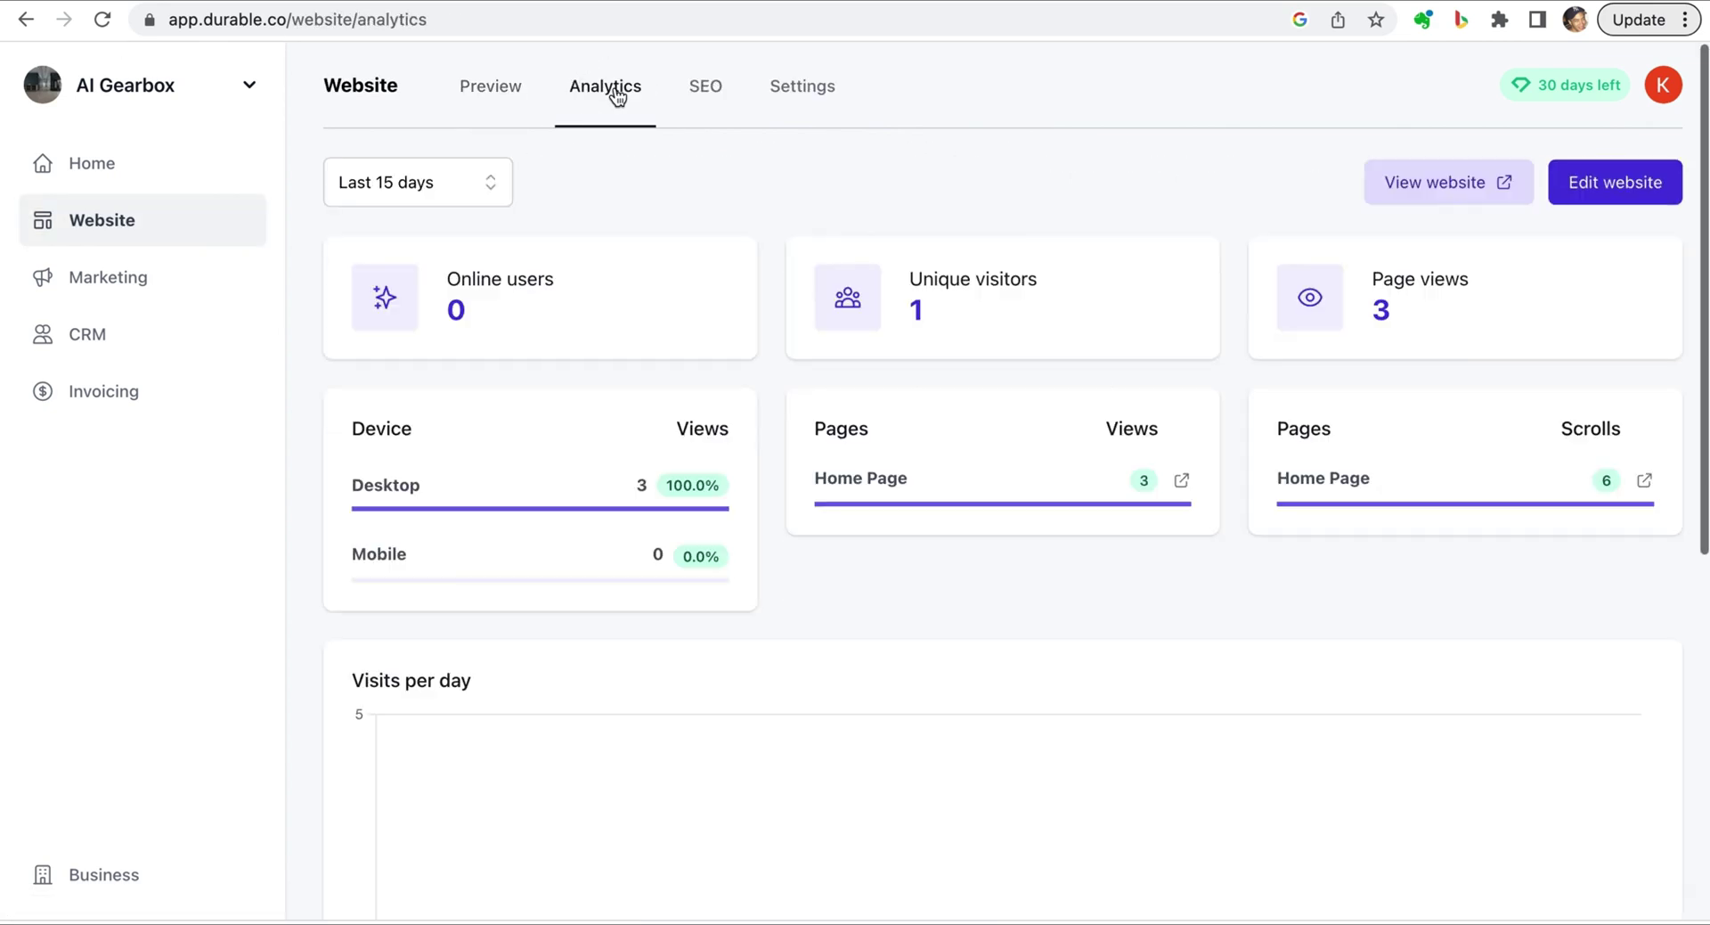
{"action": "left_click", "coordinate": [719, 96]}
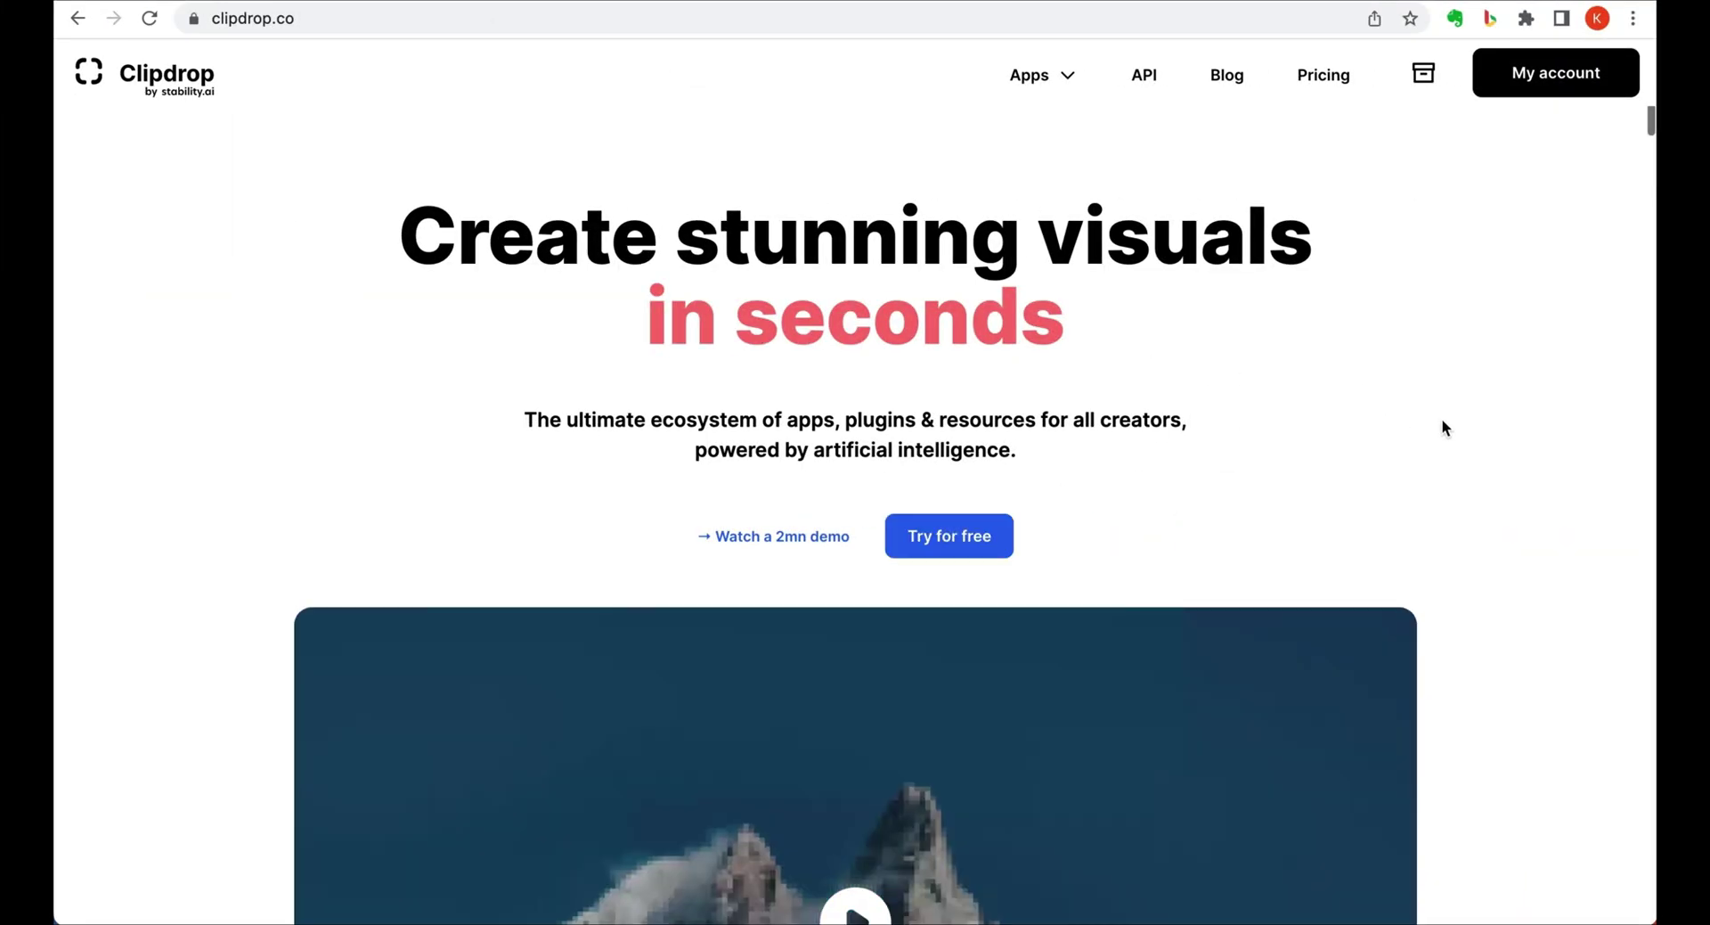
Scroll down Clipdrop's home page through the image tool cards.
{"action": "scroll", "coordinate": [1443, 426], "scroll_direction": "down", "scroll_amount": 1}
{"action": "scroll", "coordinate": [1443, 424], "scroll_direction": "down", "scroll_amount": 10}
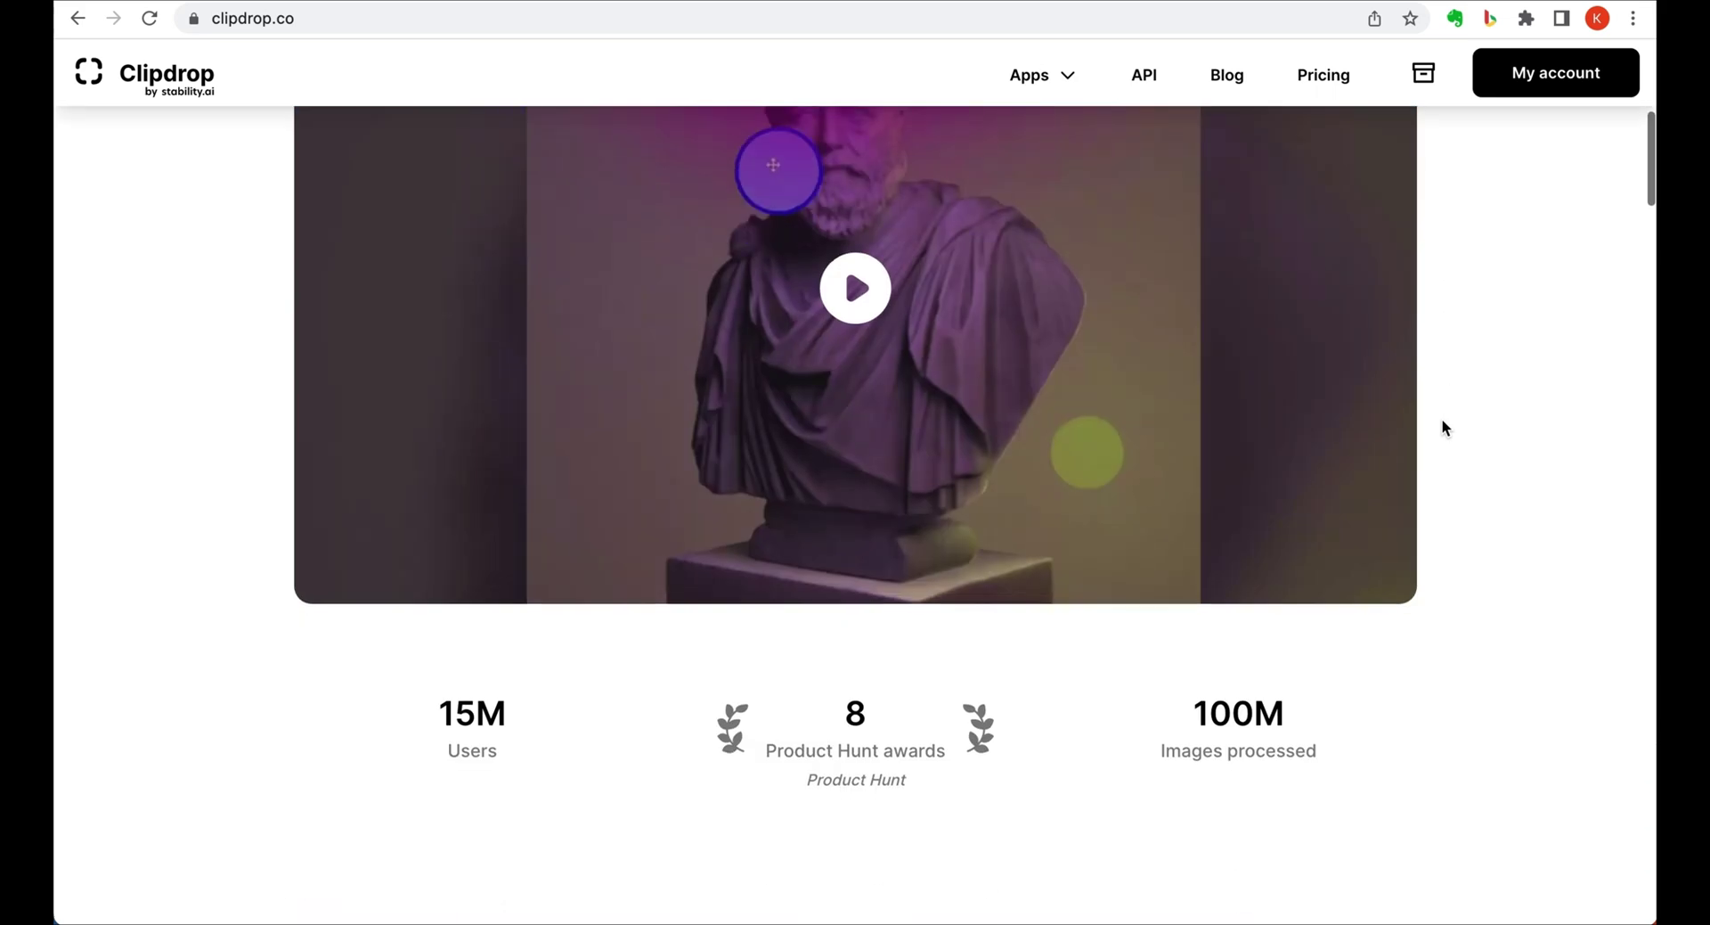
{"action": "scroll", "coordinate": [1443, 427], "scroll_direction": "down", "scroll_amount": 5}
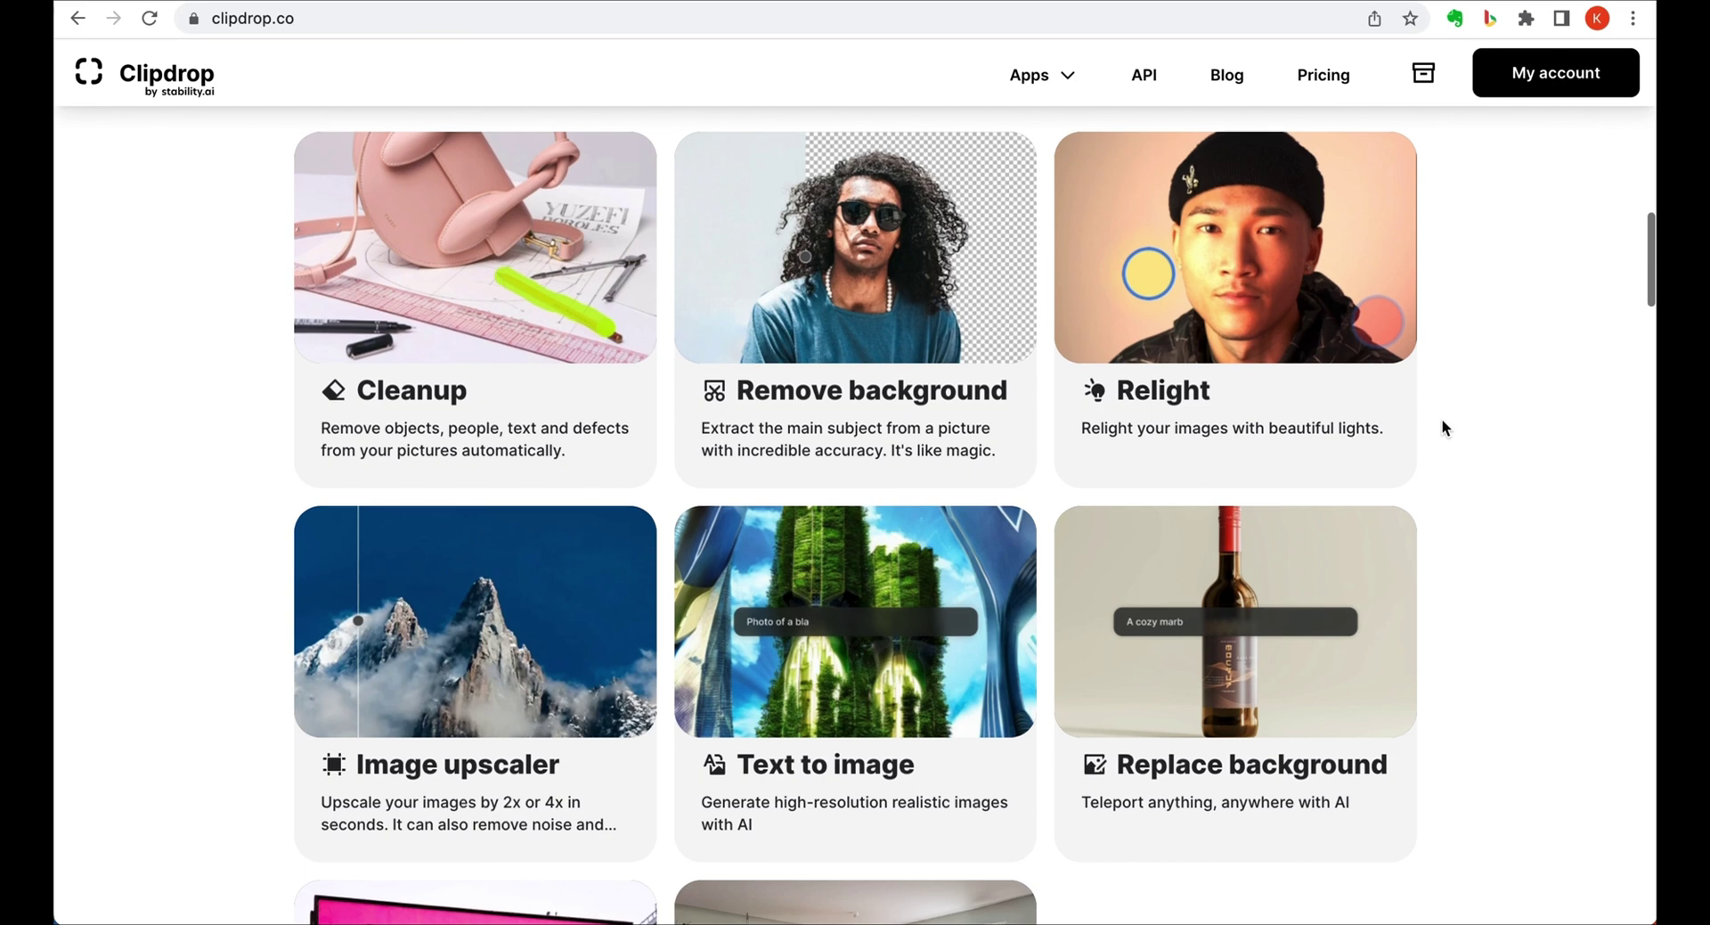
{"action": "scroll", "coordinate": [1443, 428], "scroll_direction": "down", "scroll_amount": 5}
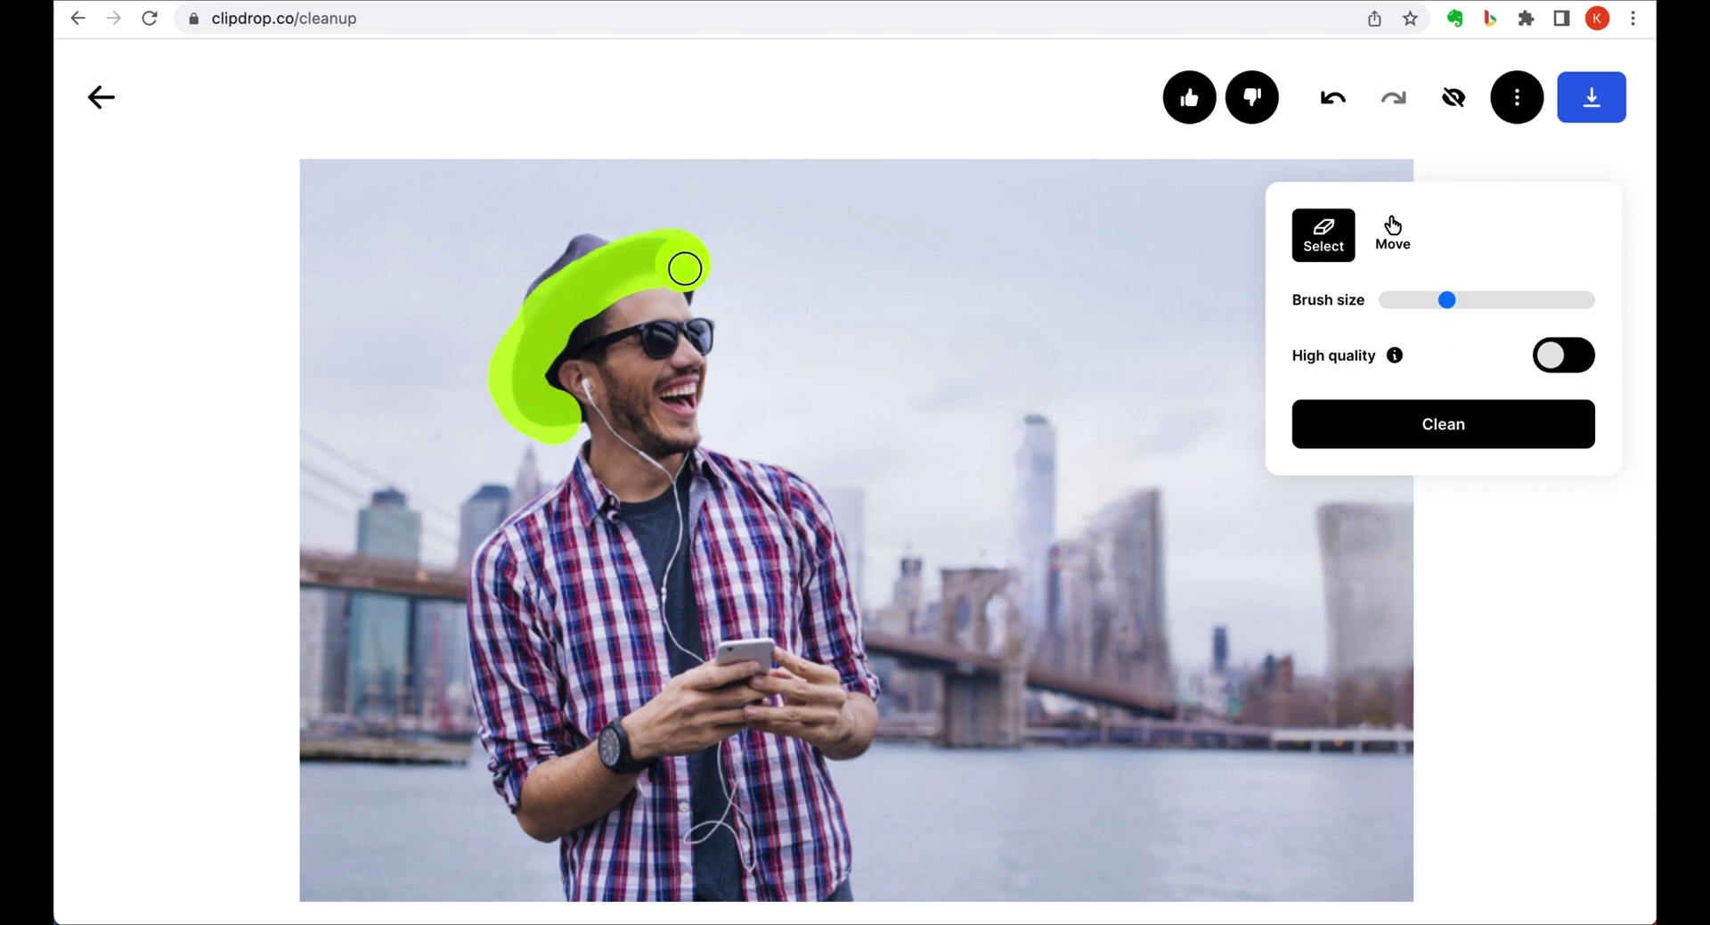
Erase the man's hat and phone from the skyline photo with Cleanup.
{"action": "left_click_drag", "start_coordinate": [557, 269], "coordinate": [543, 281]}
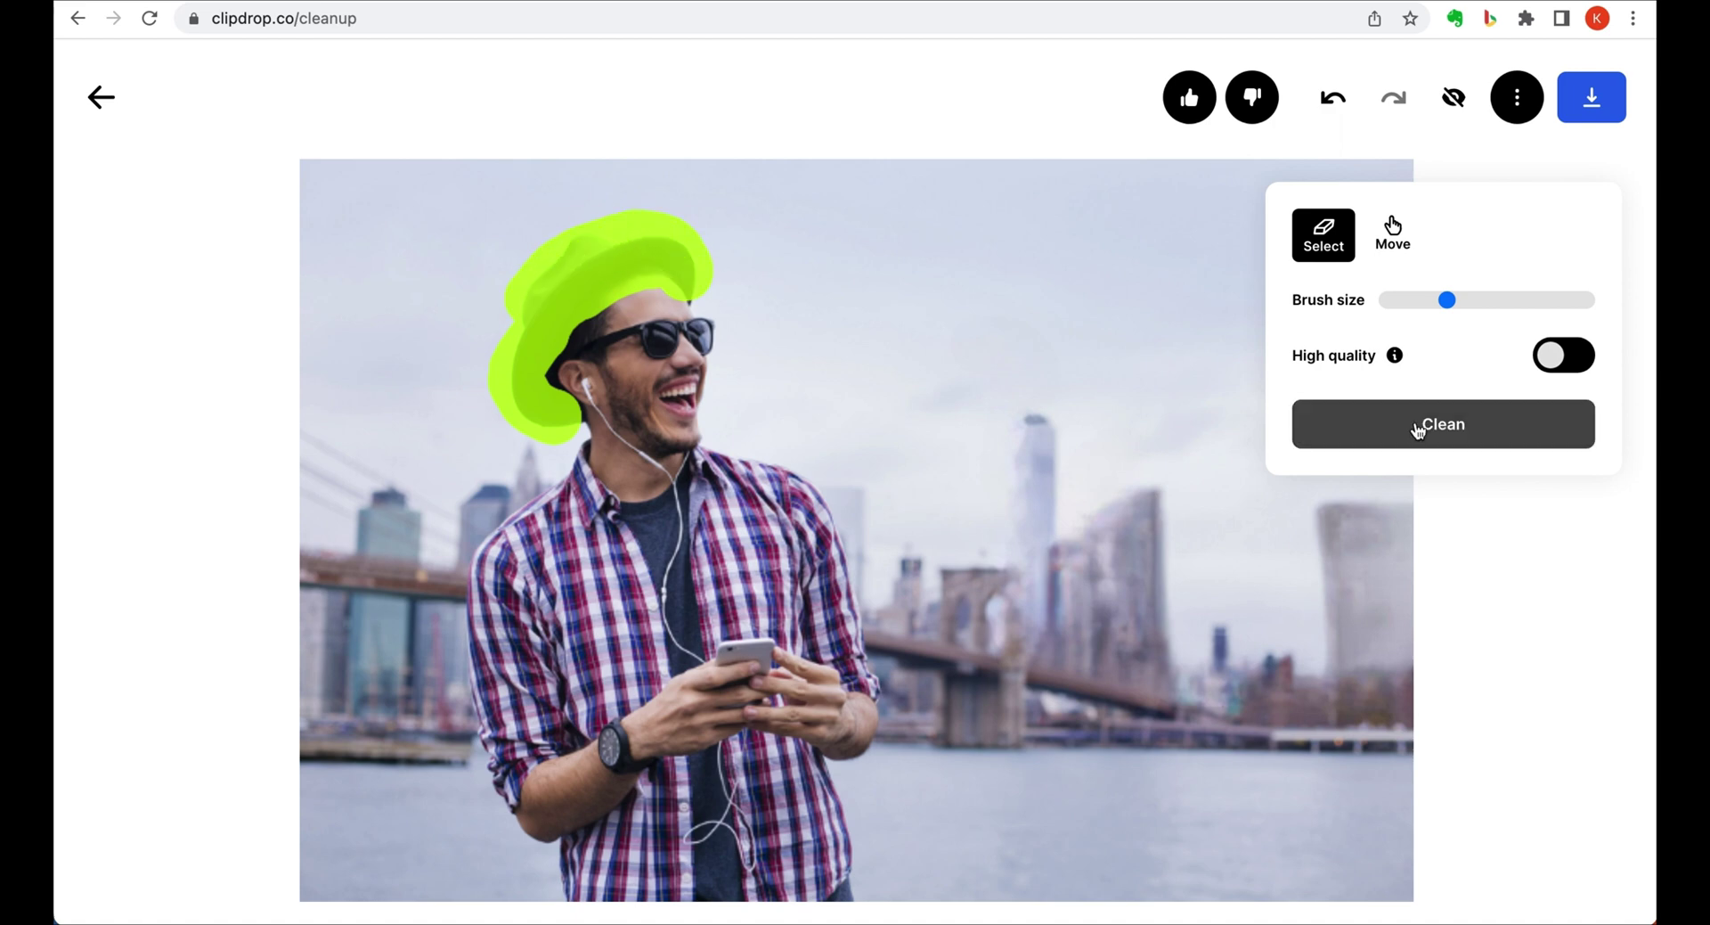
{"action": "left_click", "coordinate": [1418, 429]}
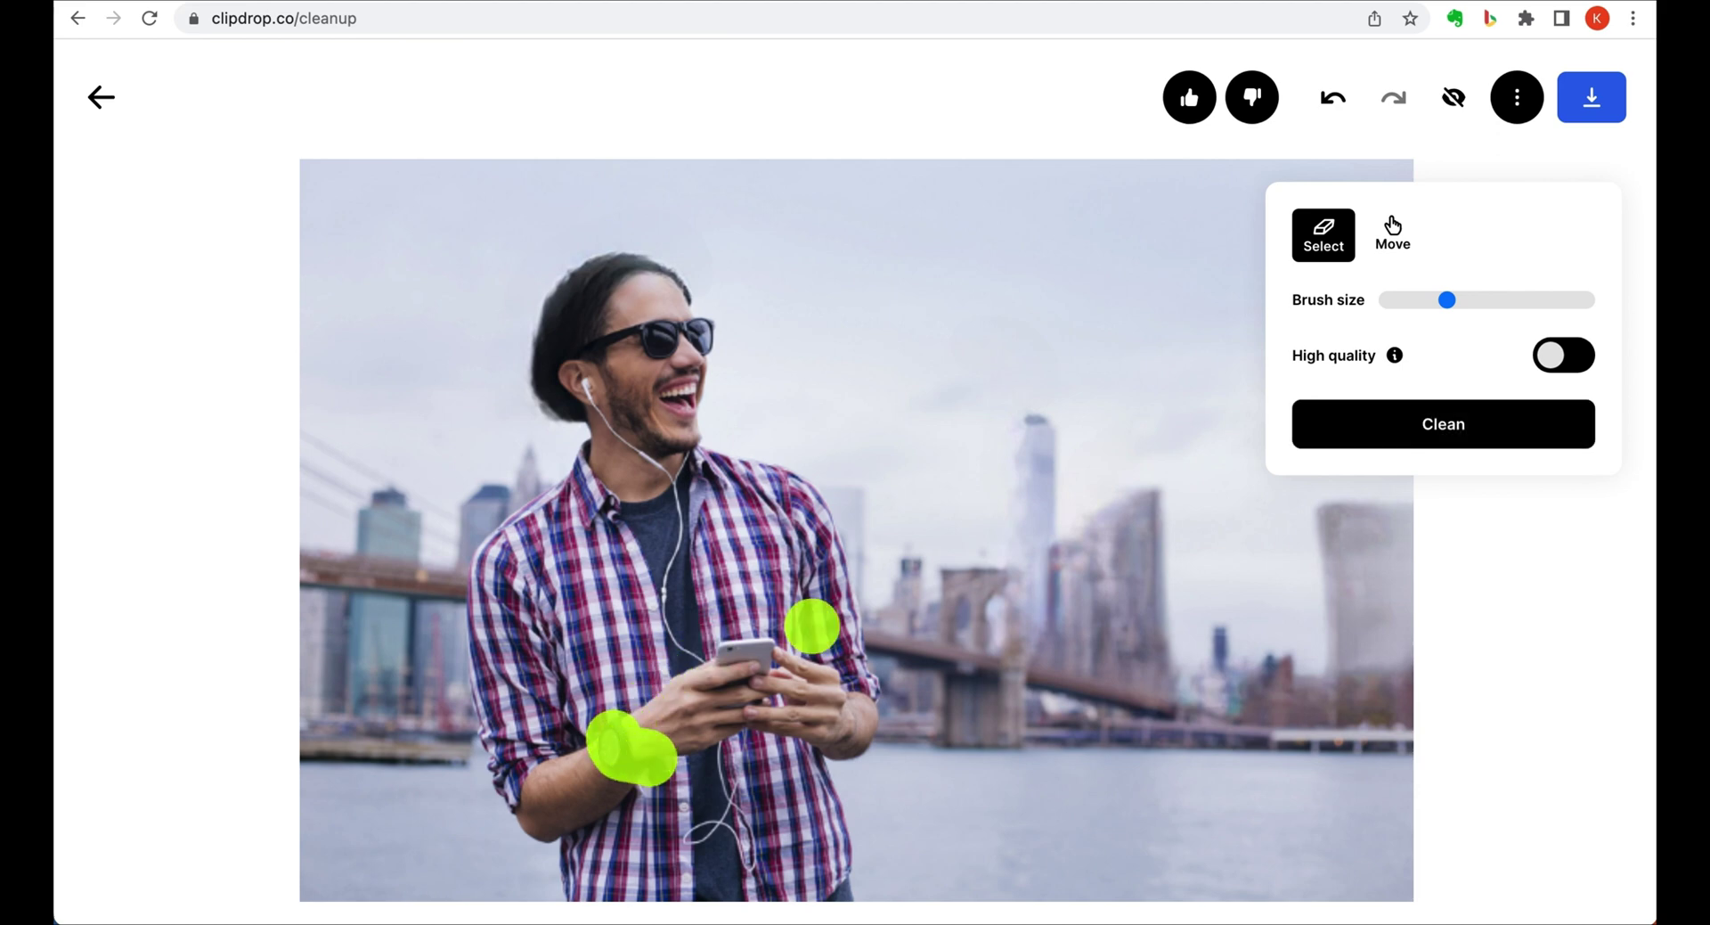
{"action": "left_click", "coordinate": [1474, 422]}
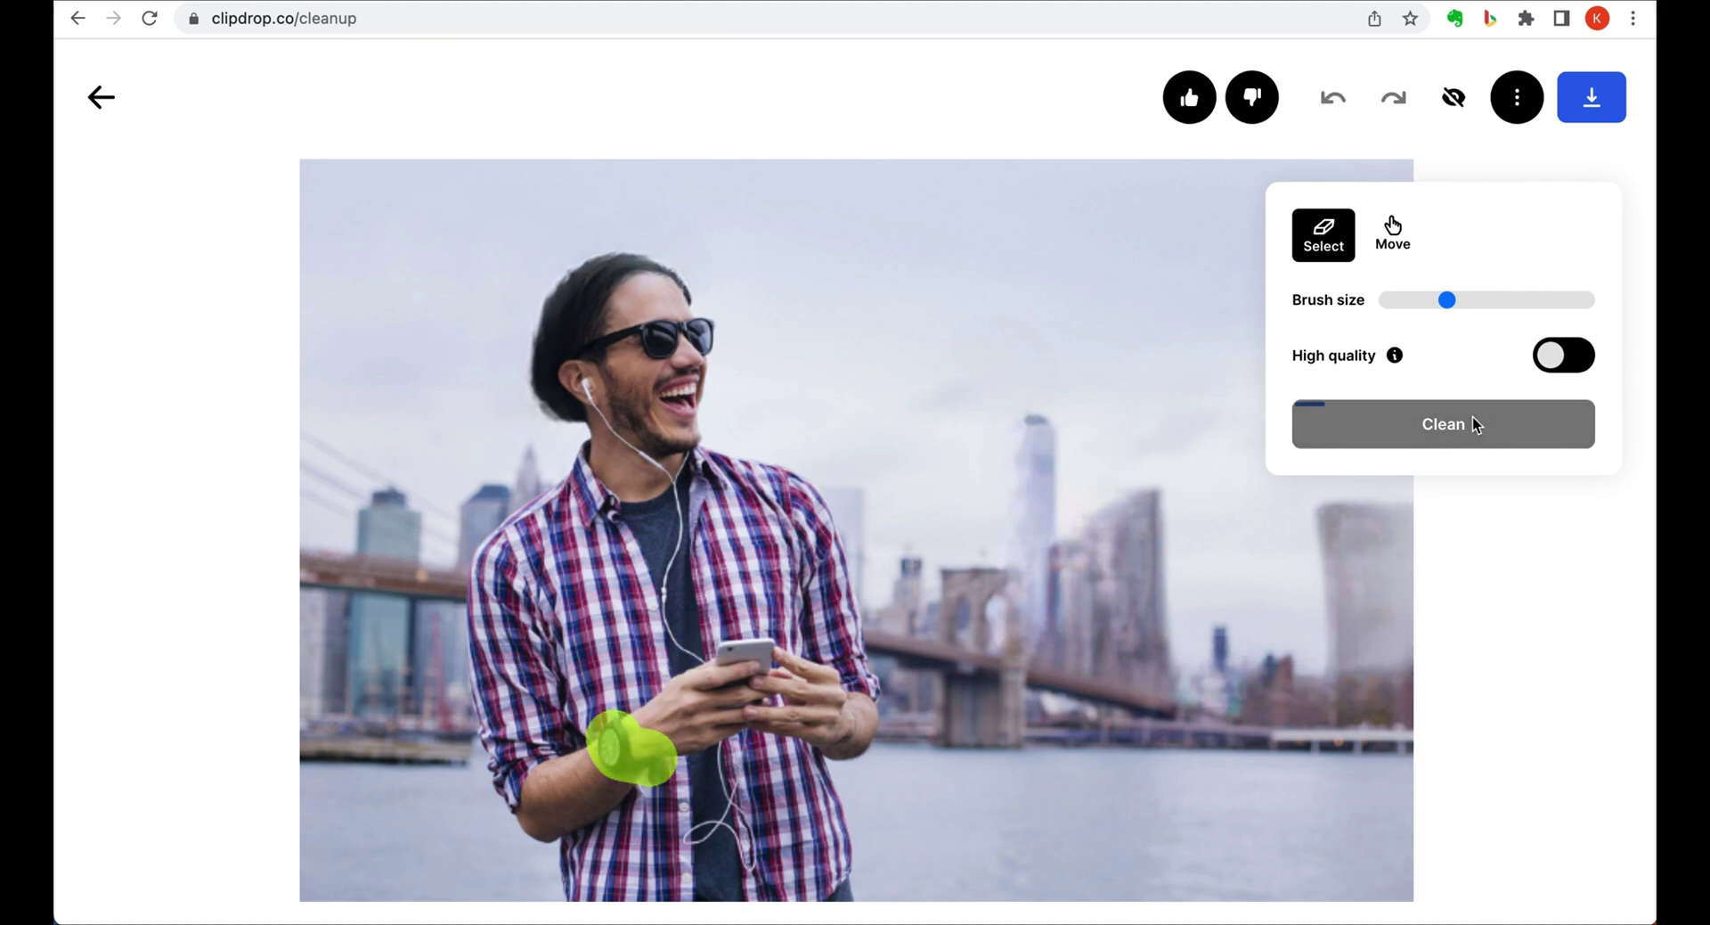
{"action": "left_click", "coordinate": [1517, 97]}
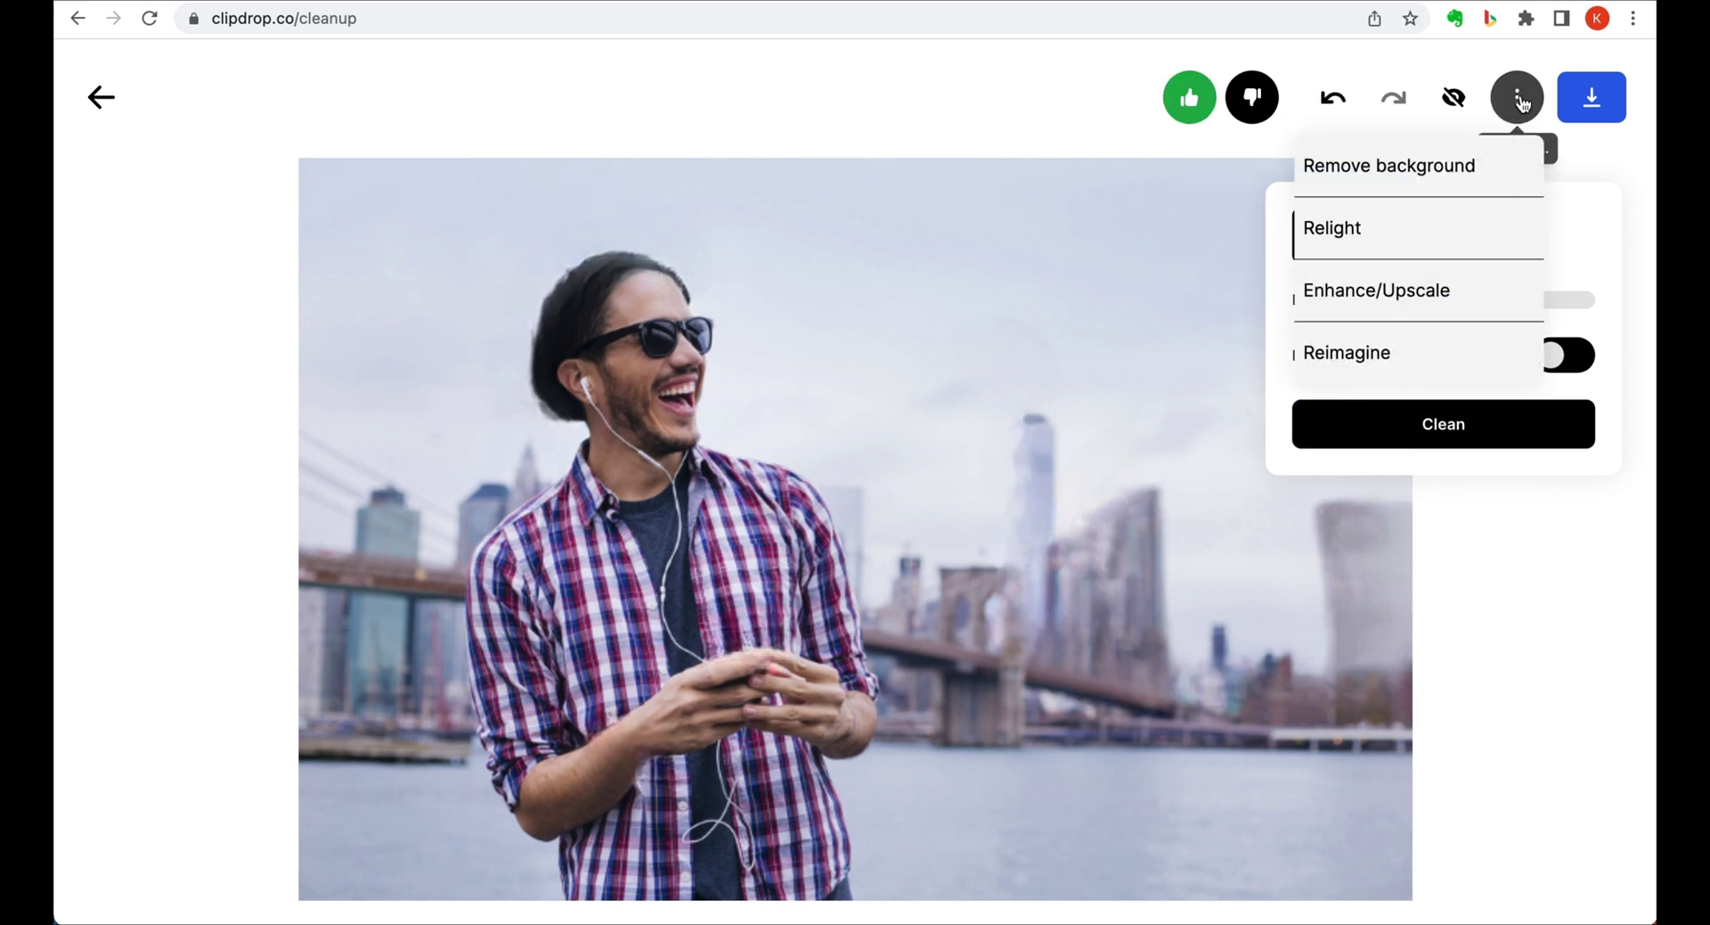
Send the cleaned photo to Relight and select Light 3 to adjust.
{"action": "left_click", "coordinate": [1432, 169]}
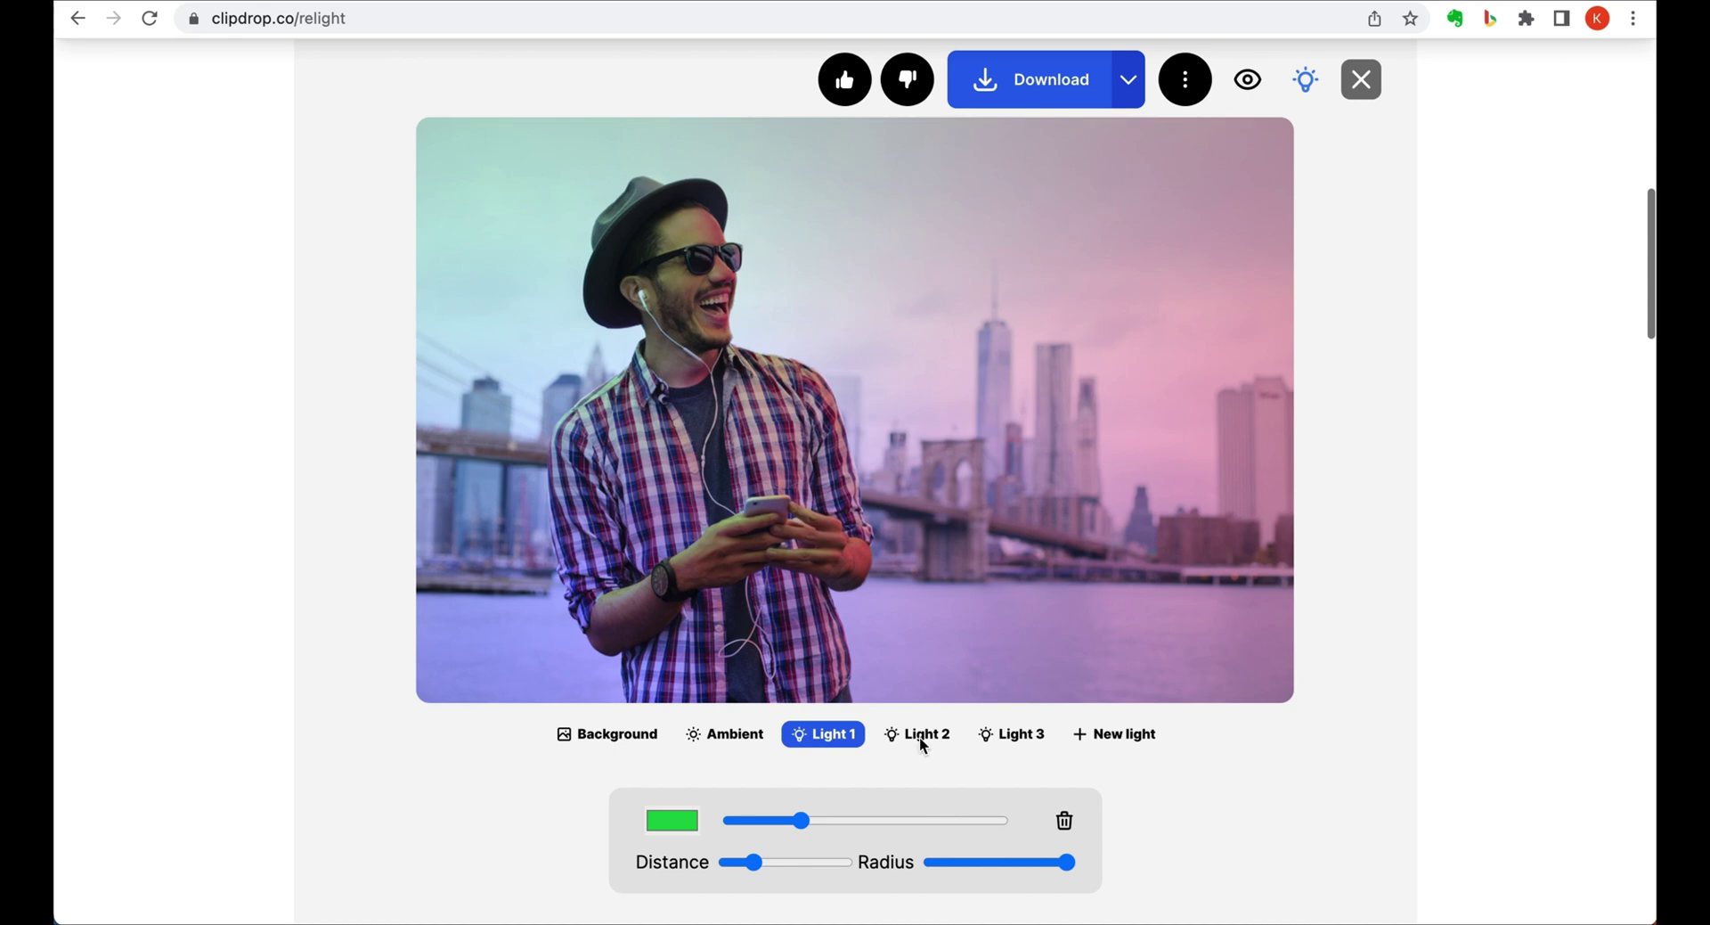
{"action": "mouse_move", "coordinate": [1153, 424]}
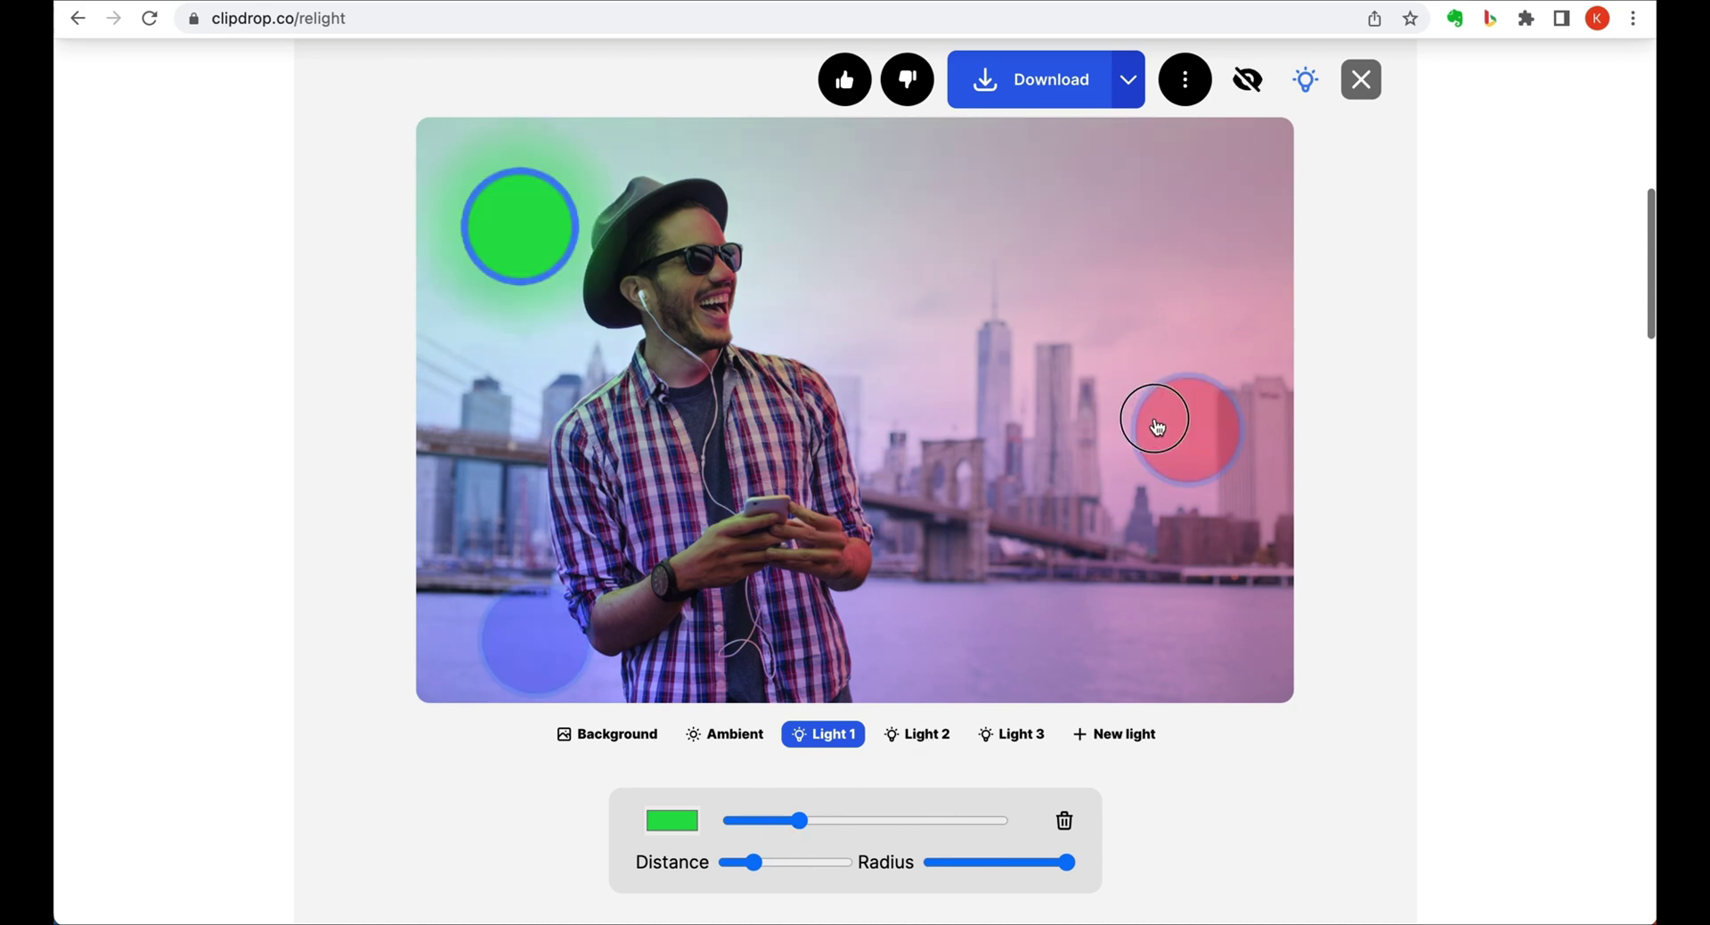
{"action": "left_click", "coordinate": [1100, 396]}
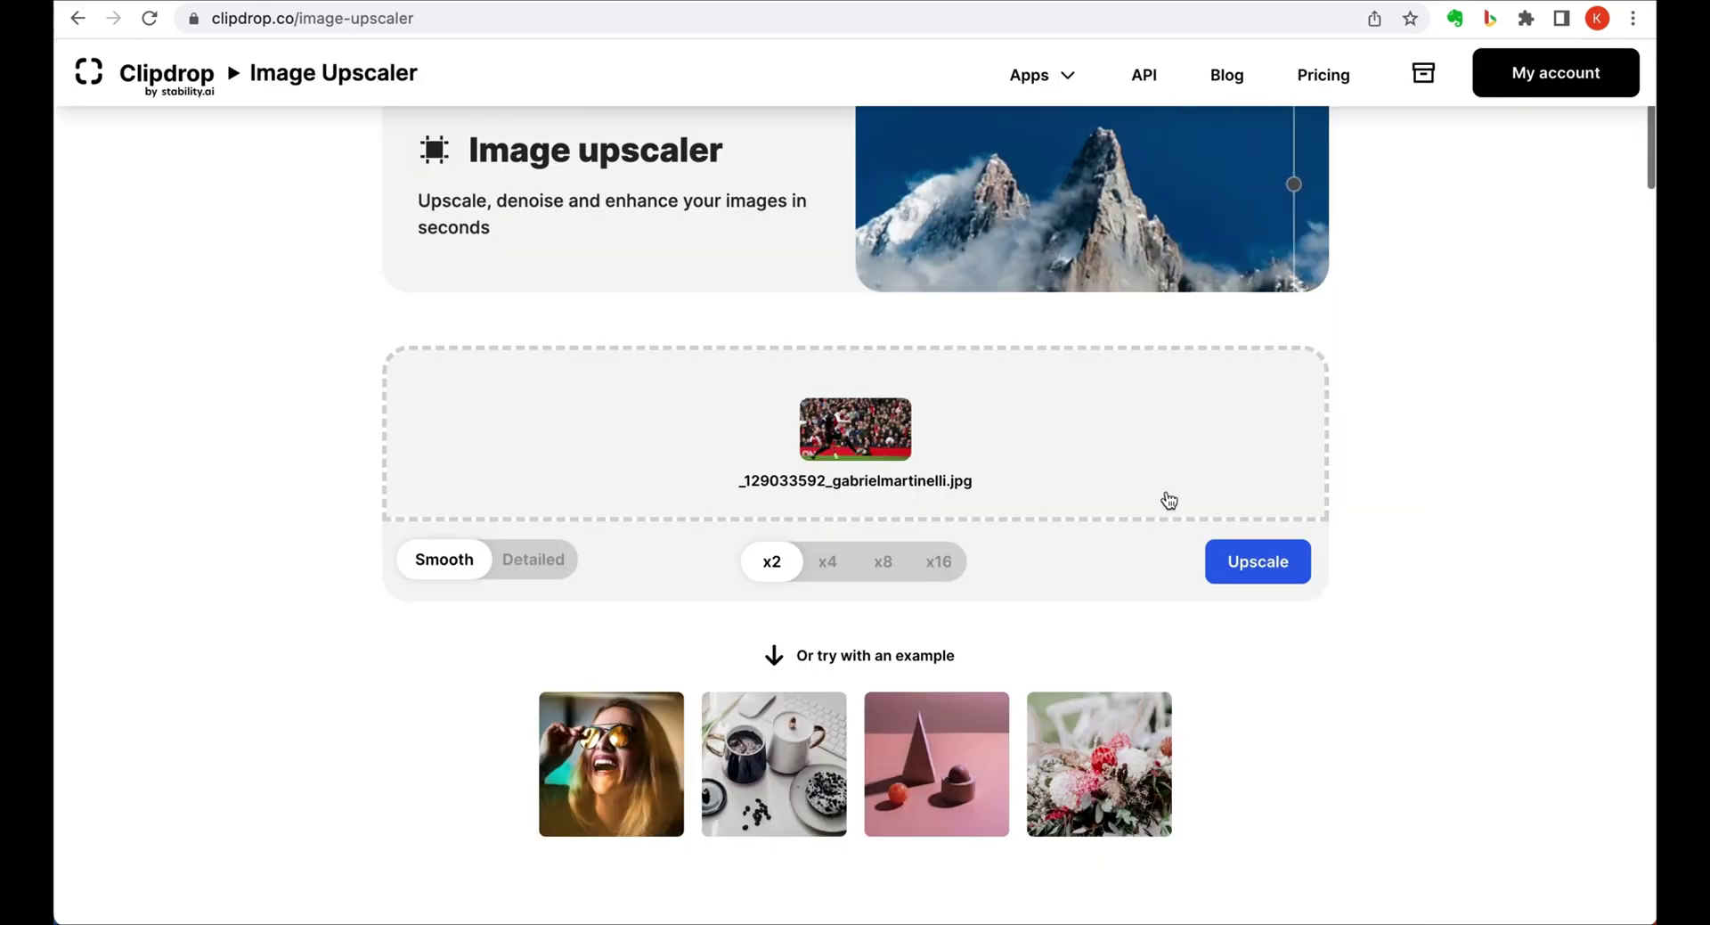
Upscale the football photo at x2 and compare it with the original using the slider.
{"action": "left_click", "coordinate": [1261, 569]}
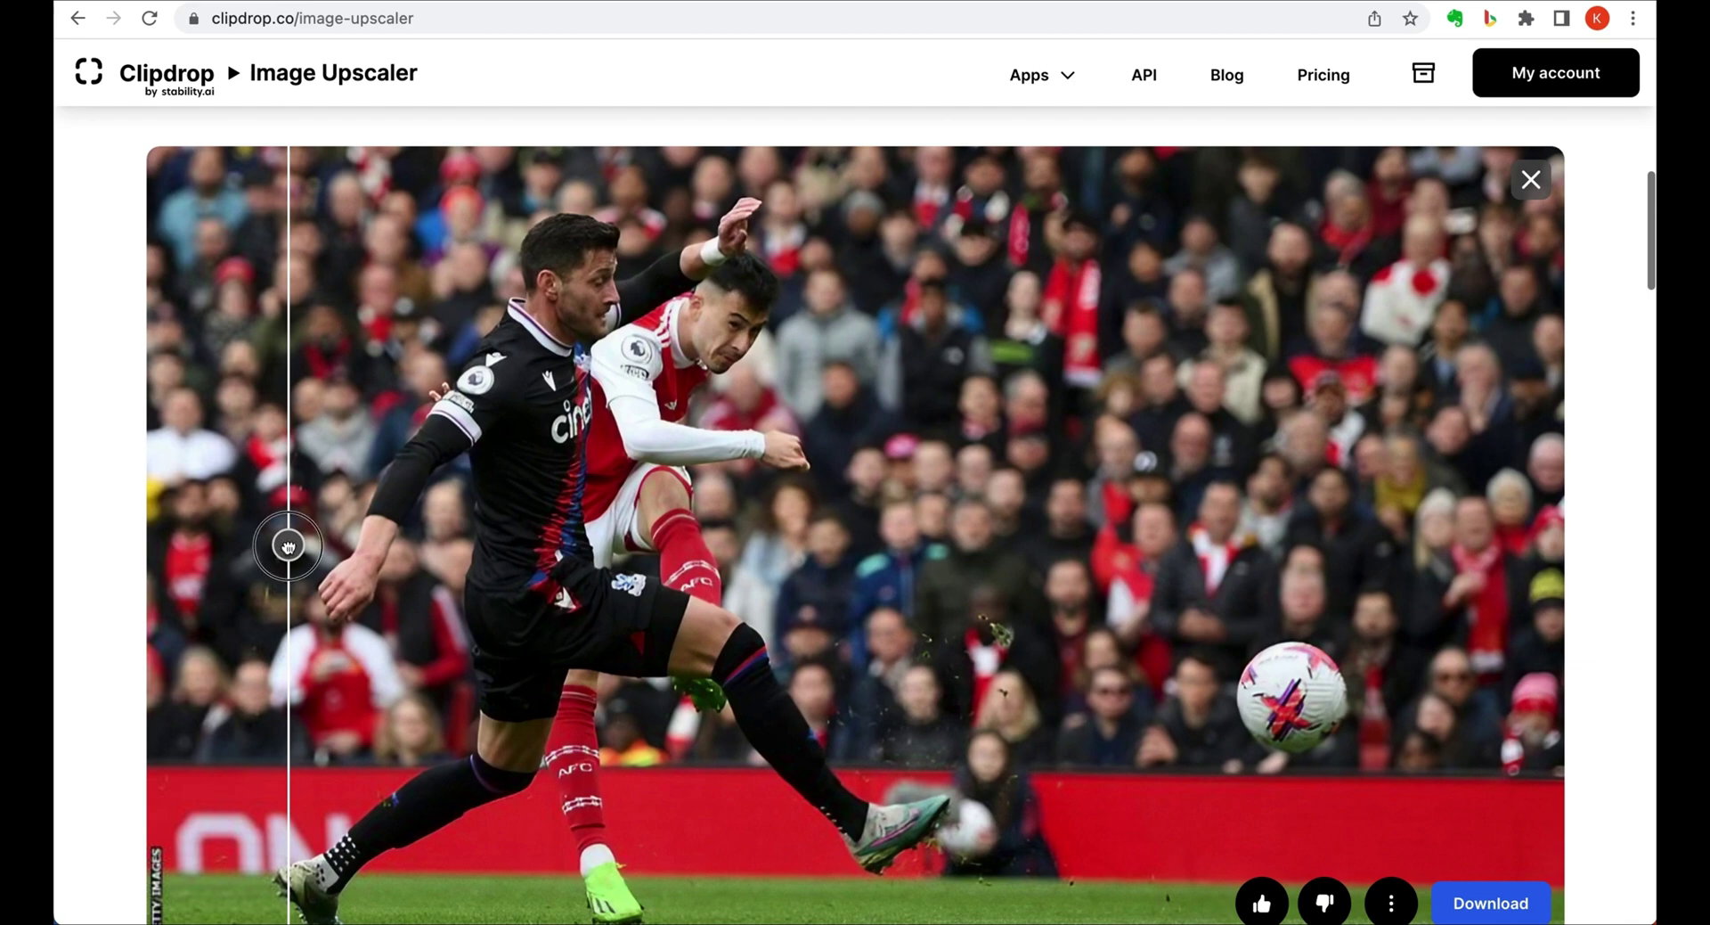
{"action": "left_click_drag", "start_coordinate": [287, 546], "coordinate": [1012, 557]}
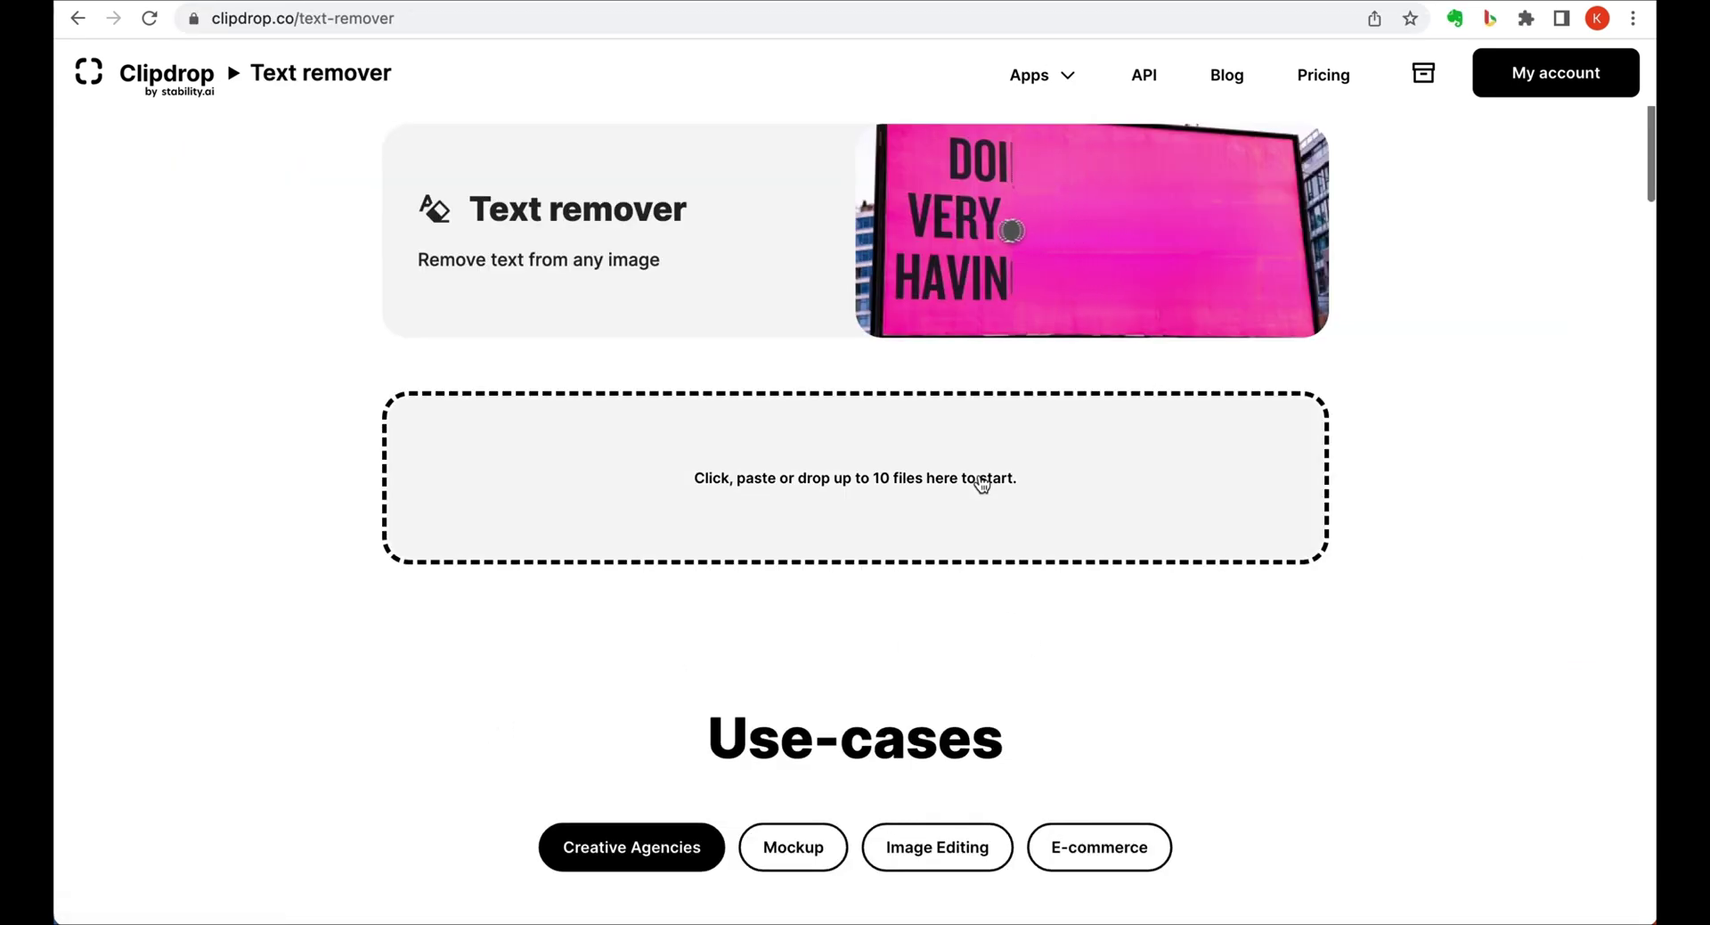
Paste the infographic into Text remover and scroll through the text-free result.
{"action": "key", "text": "super+v"}
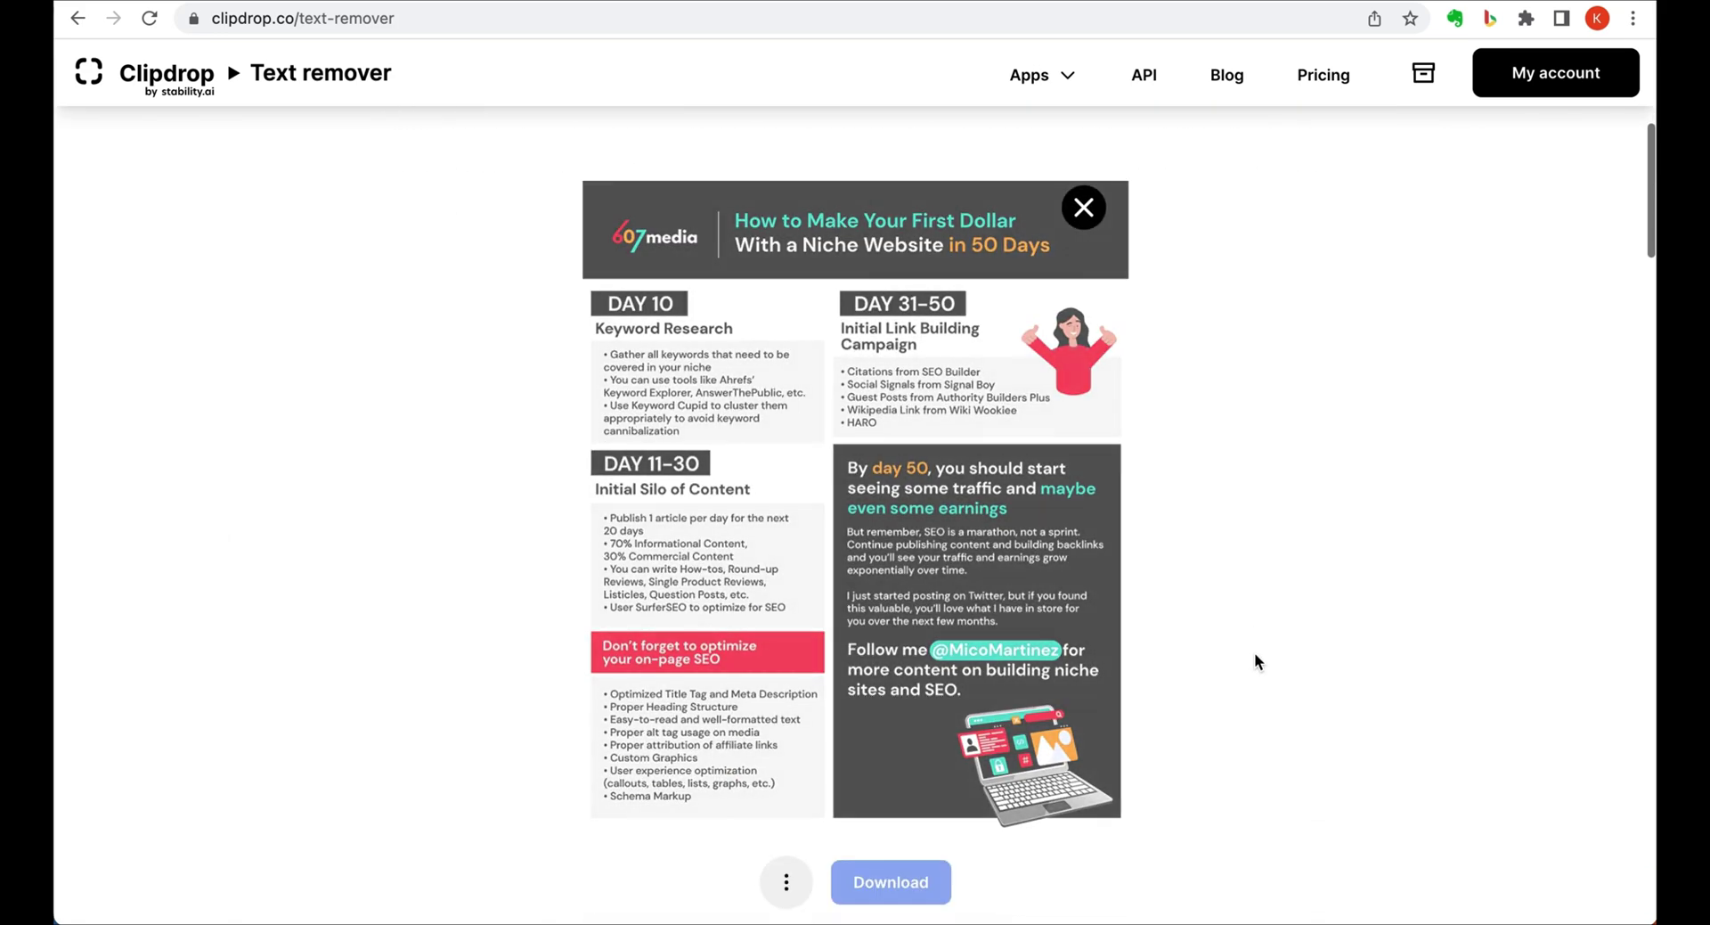
{"action": "scroll", "coordinate": [1254, 652], "scroll_direction": "down", "scroll_amount": 2}
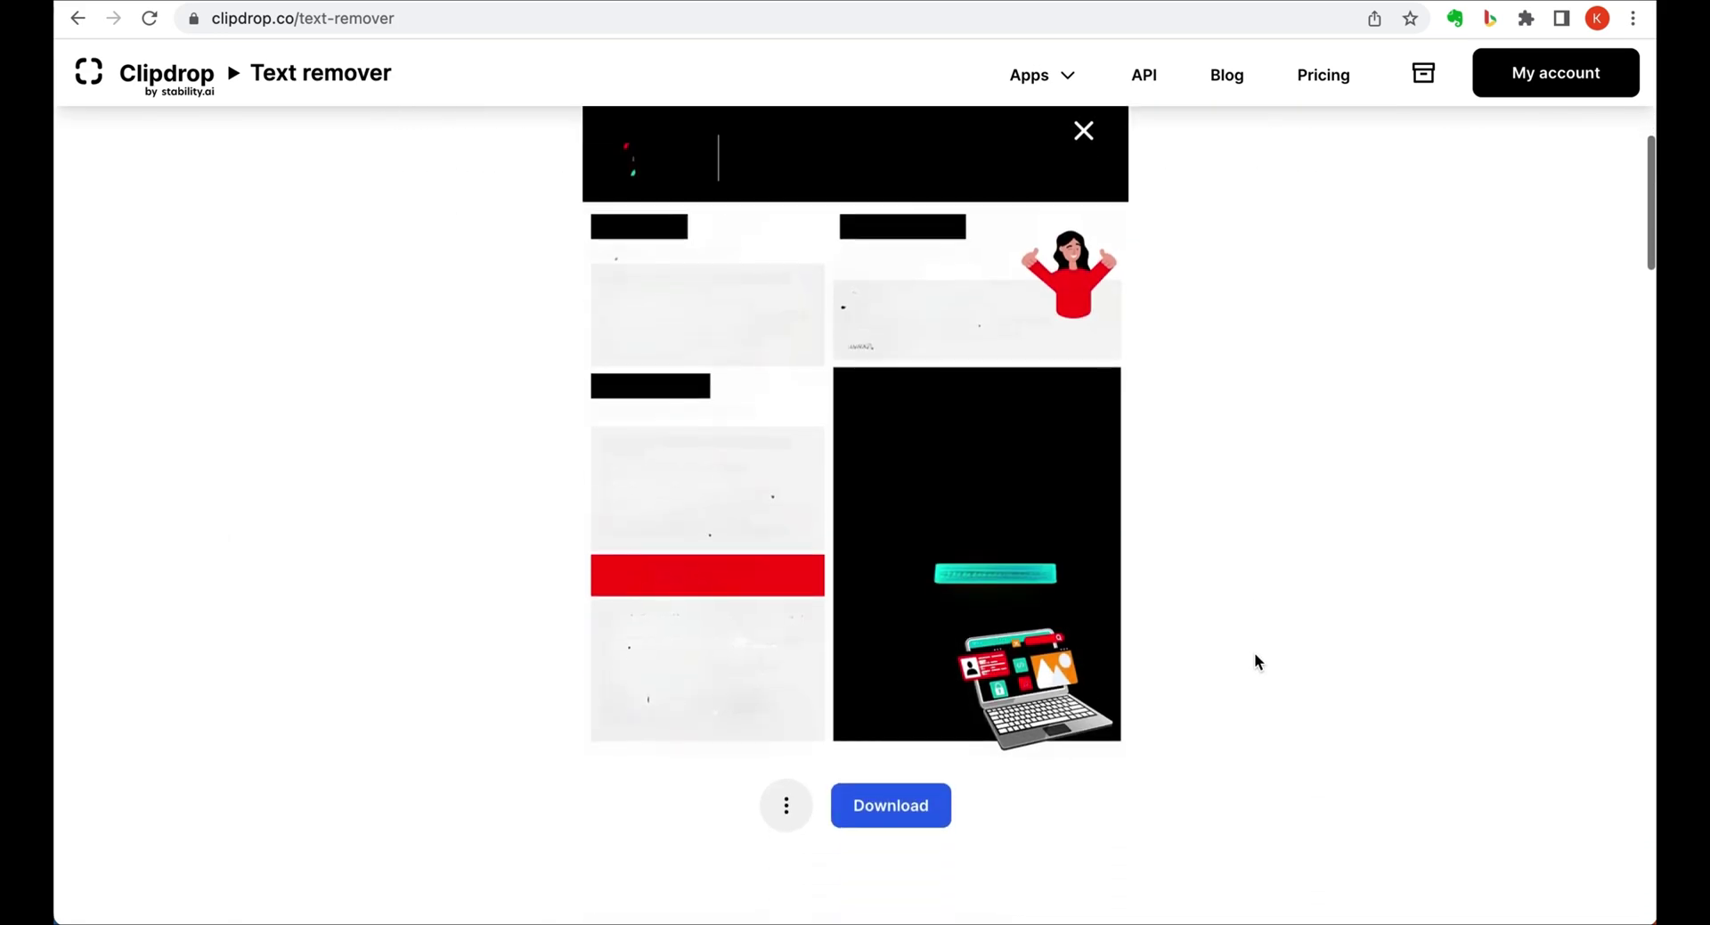
{"action": "scroll", "coordinate": [1018, 420], "scroll_direction": "up", "scroll_amount": 2}
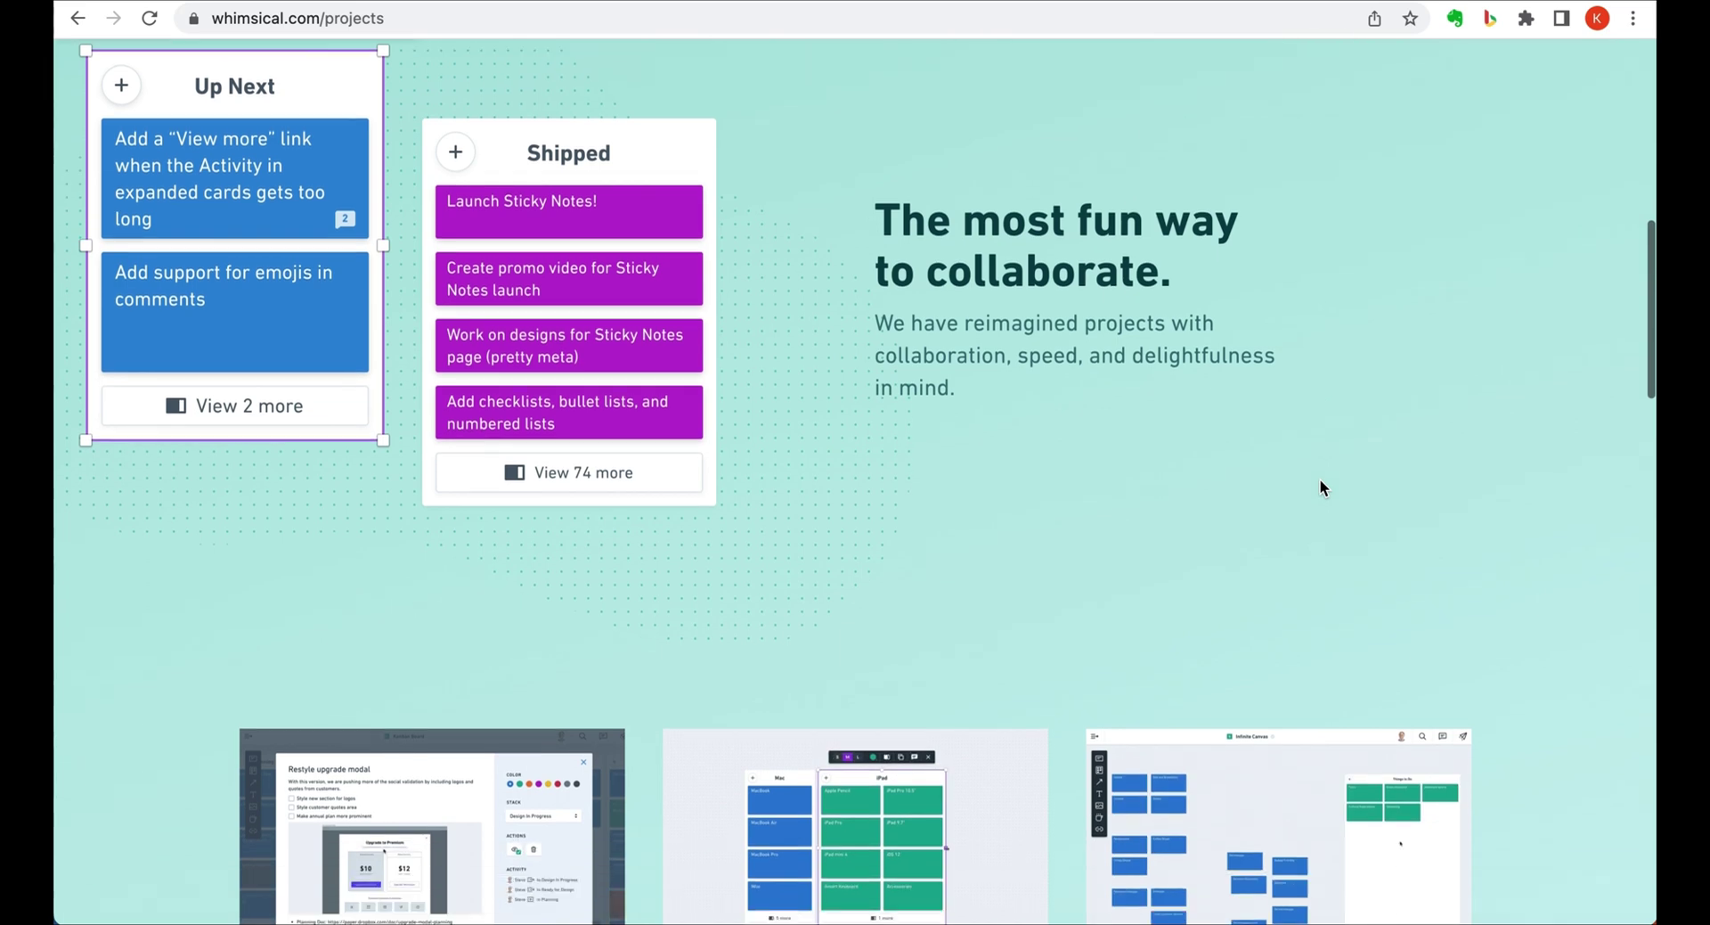
Scroll and pan around the Whimsical projects page and wireframe board canvas.
{"action": "scroll", "coordinate": [1320, 479], "scroll_direction": "down", "scroll_amount": 3}
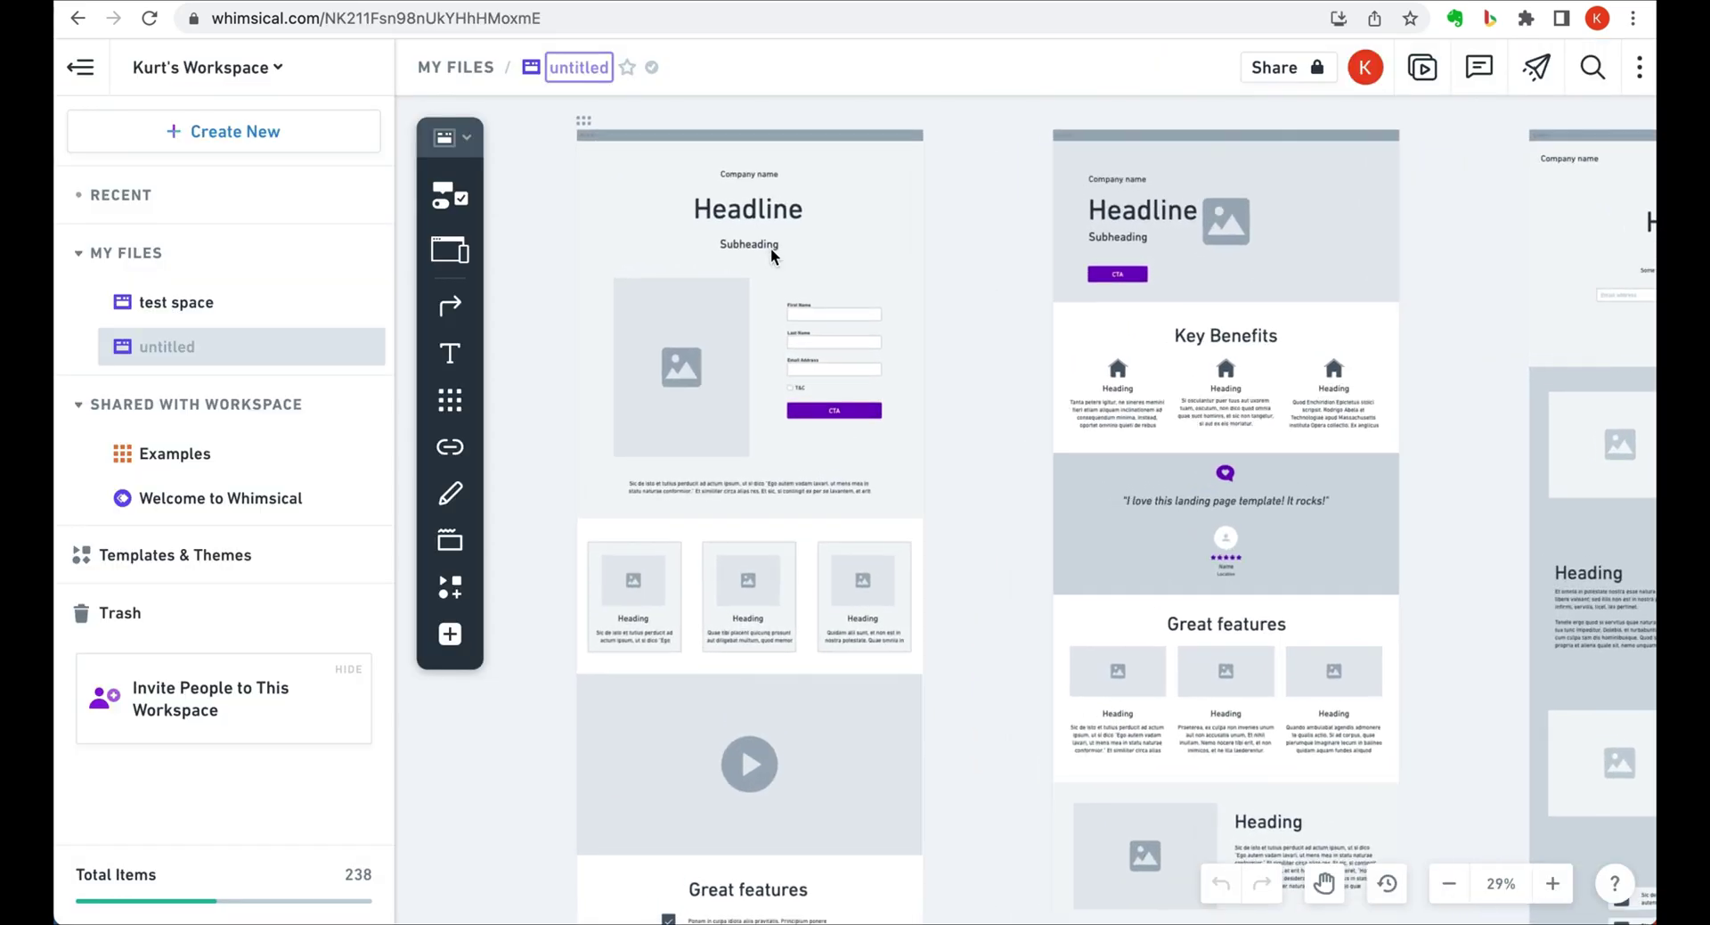
{"action": "scroll", "coordinate": [772, 248], "scroll_direction": "up", "scroll_amount": 3}
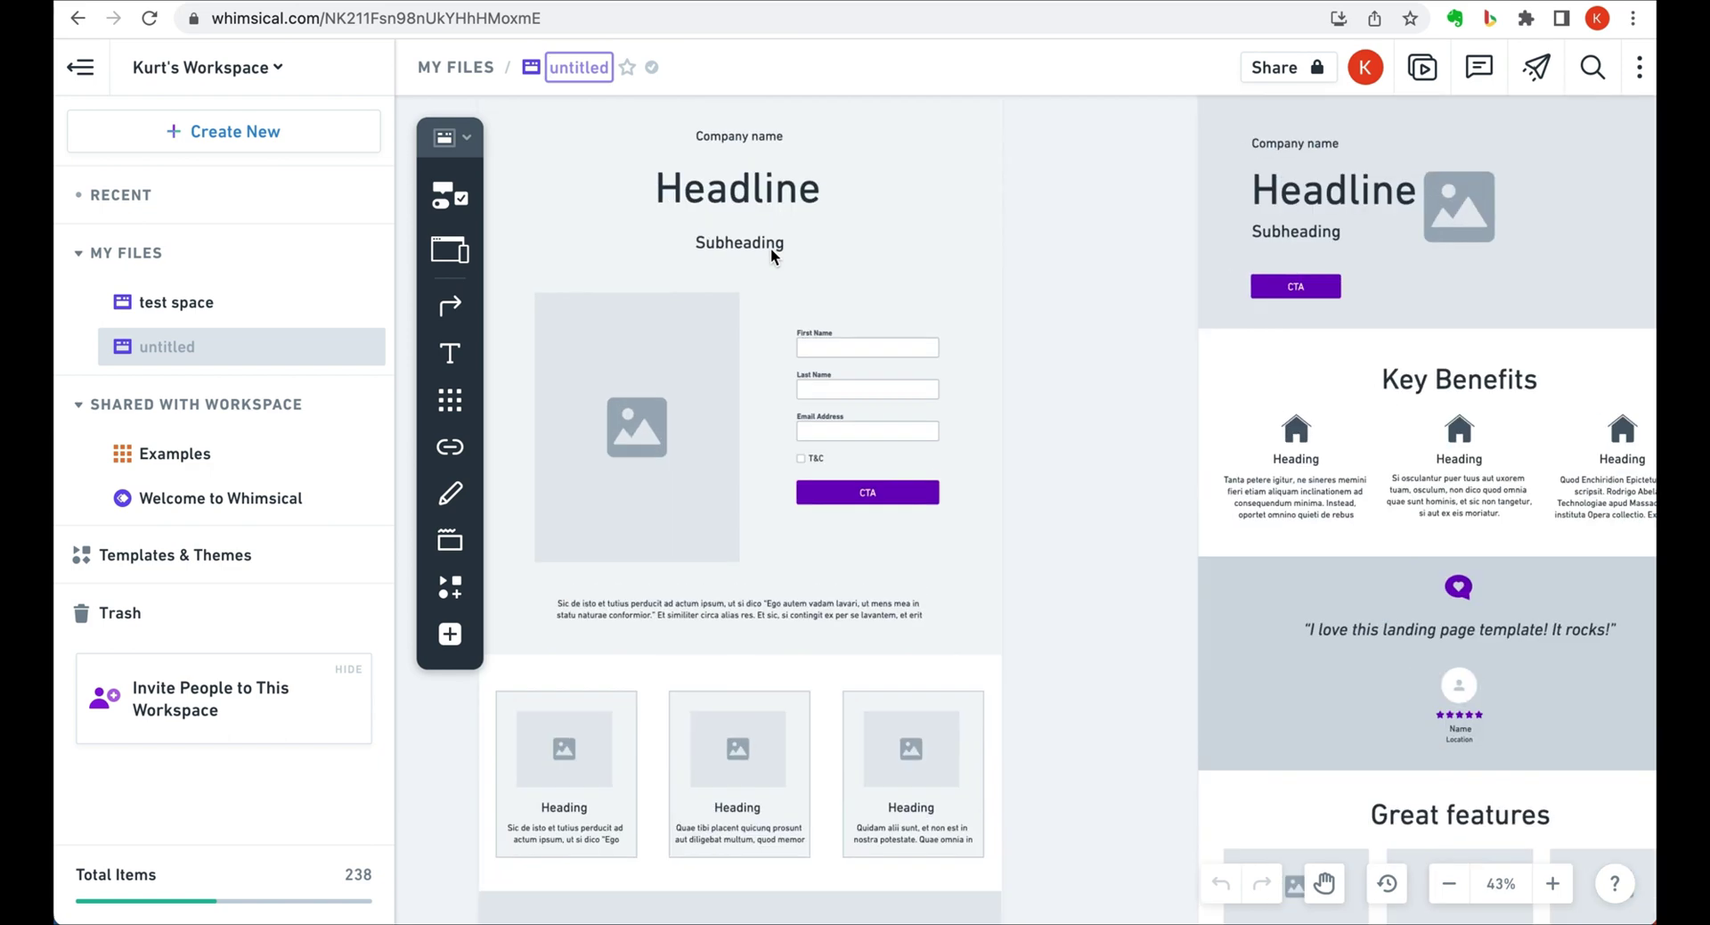
{"action": "scroll", "coordinate": [869, 305], "scroll_direction": "left", "scroll_amount": 2}
{"action": "scroll", "coordinate": [869, 305], "scroll_direction": "up", "scroll_amount": 1}
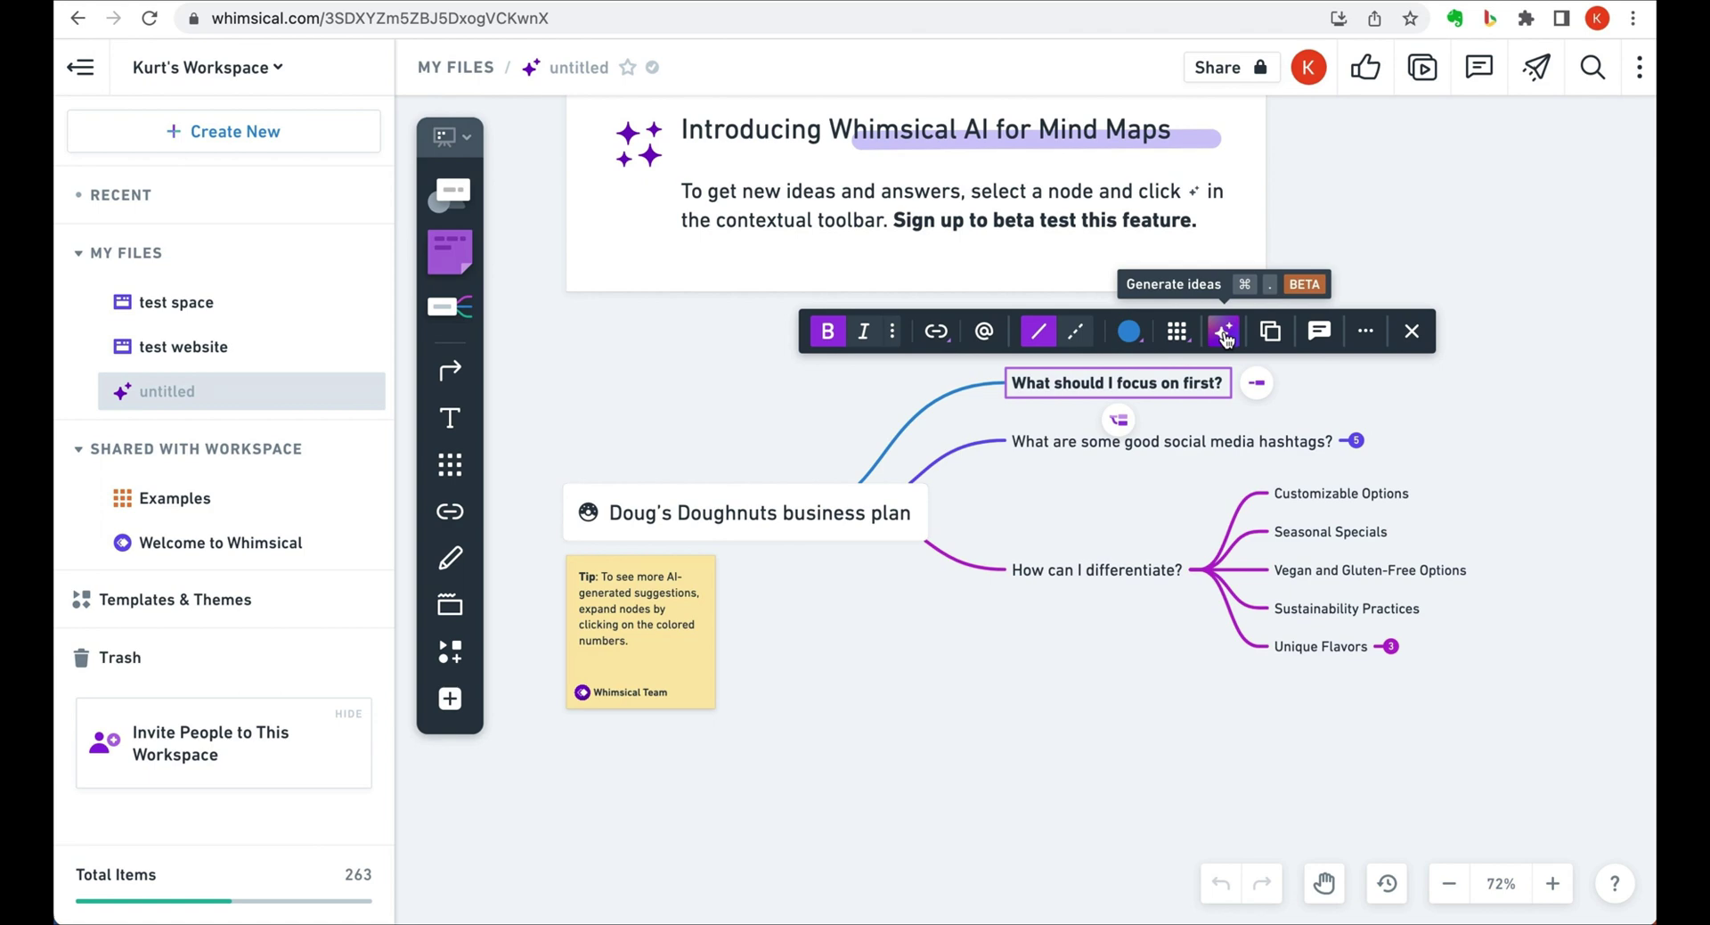
Have AI generate ideas under the focus-first question and Customizable Options nodes, then scroll the pricing page.
{"action": "left_click", "coordinate": [1224, 335]}
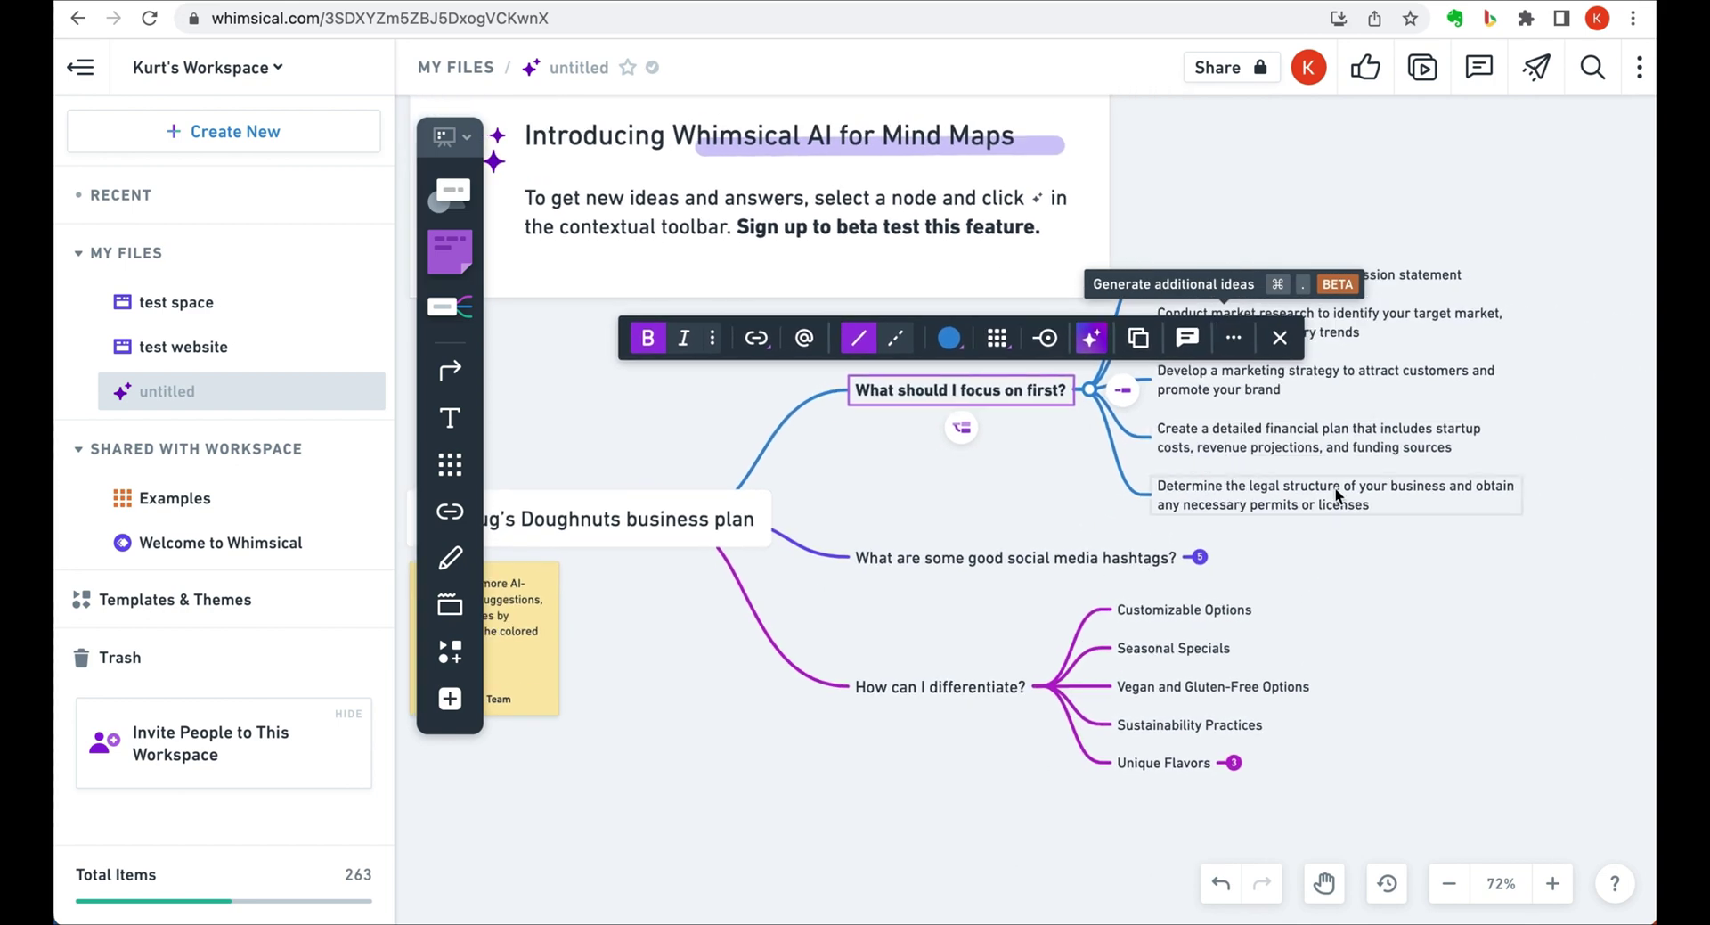
{"action": "left_click", "coordinate": [1436, 520]}
{"action": "left_click", "coordinate": [1185, 605]}
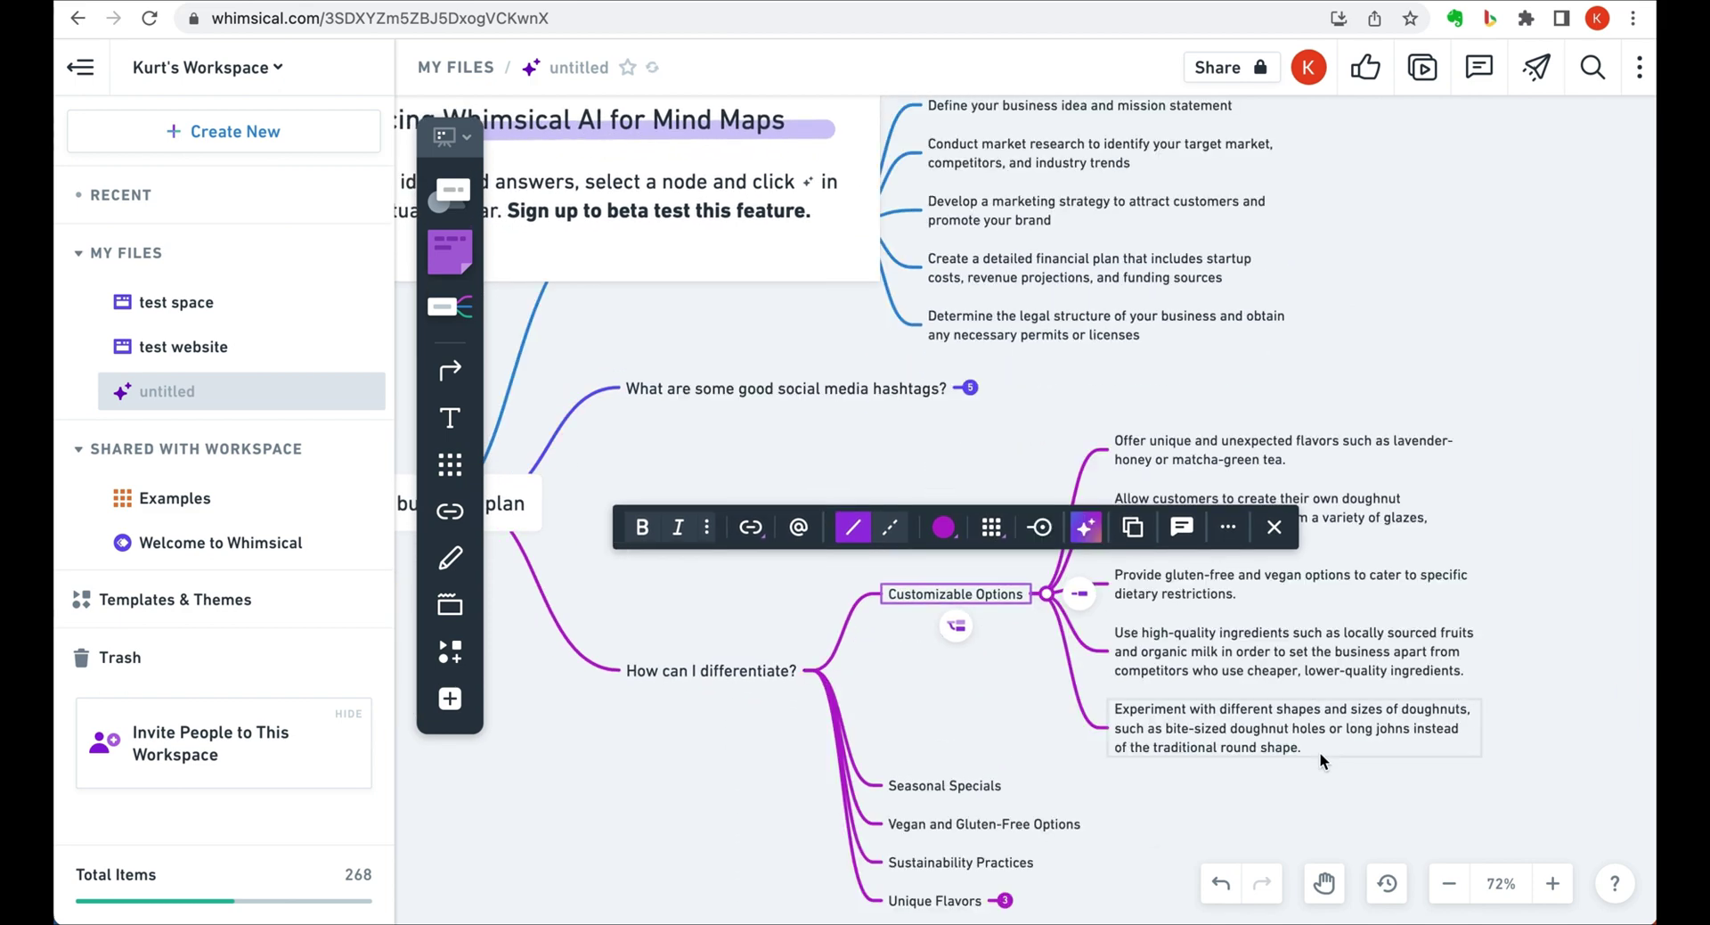
{"action": "left_click", "coordinate": [1505, 509]}
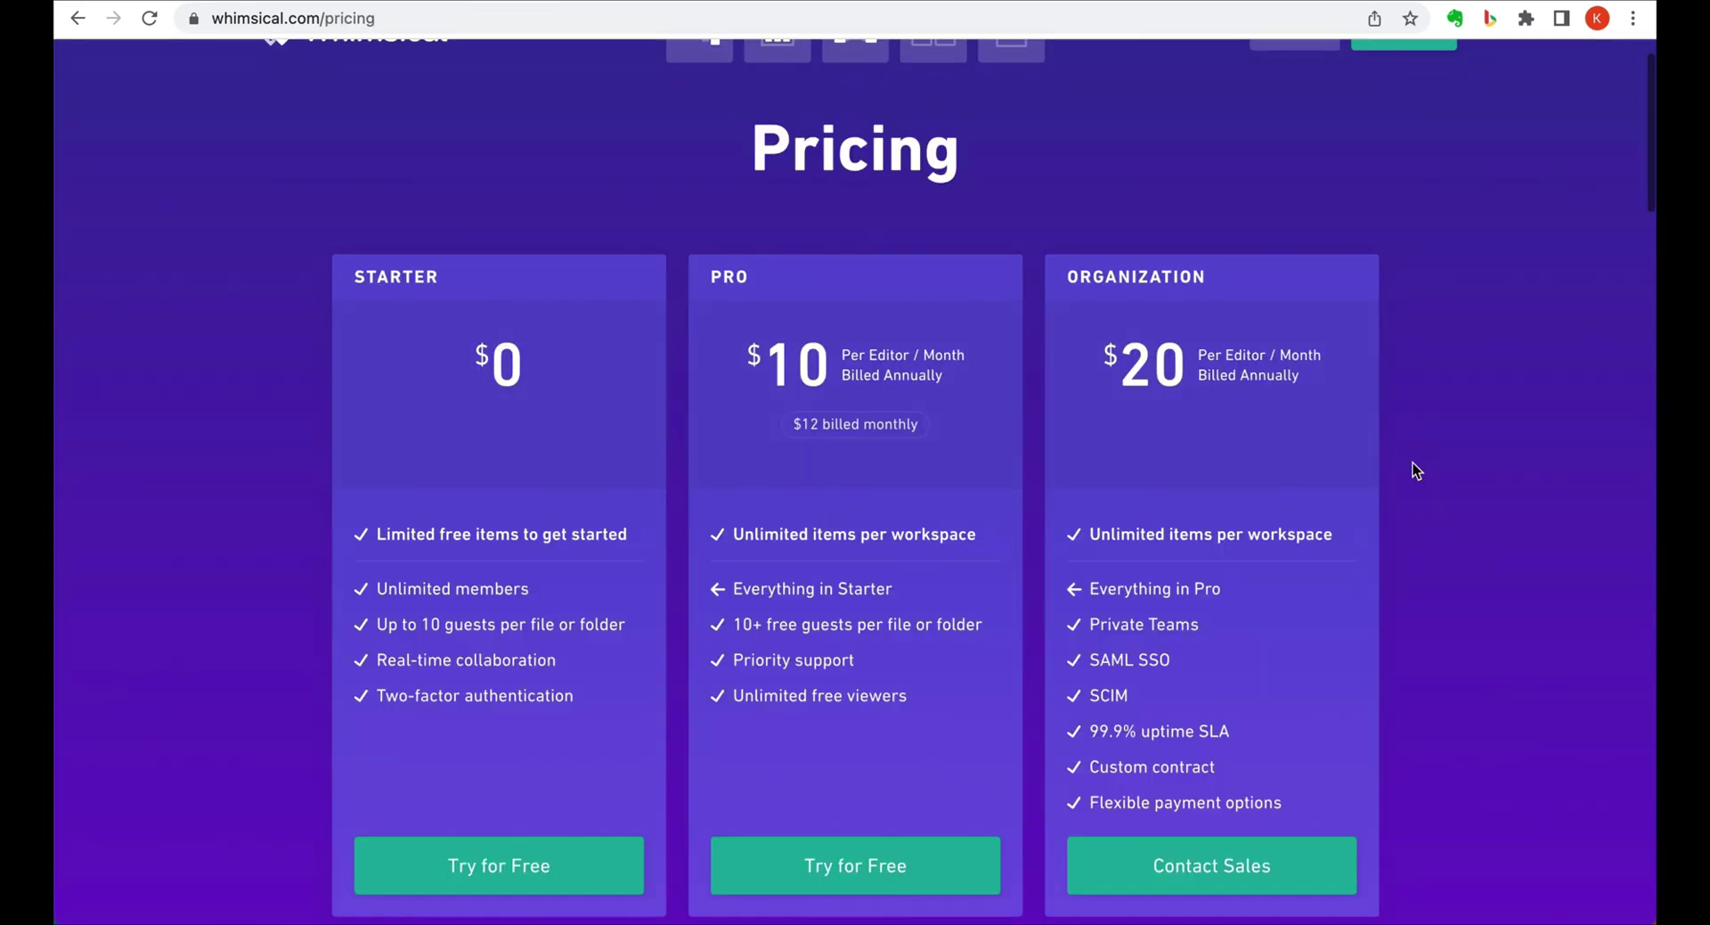
{"action": "scroll", "coordinate": [1413, 462], "scroll_direction": "down", "scroll_amount": 10}
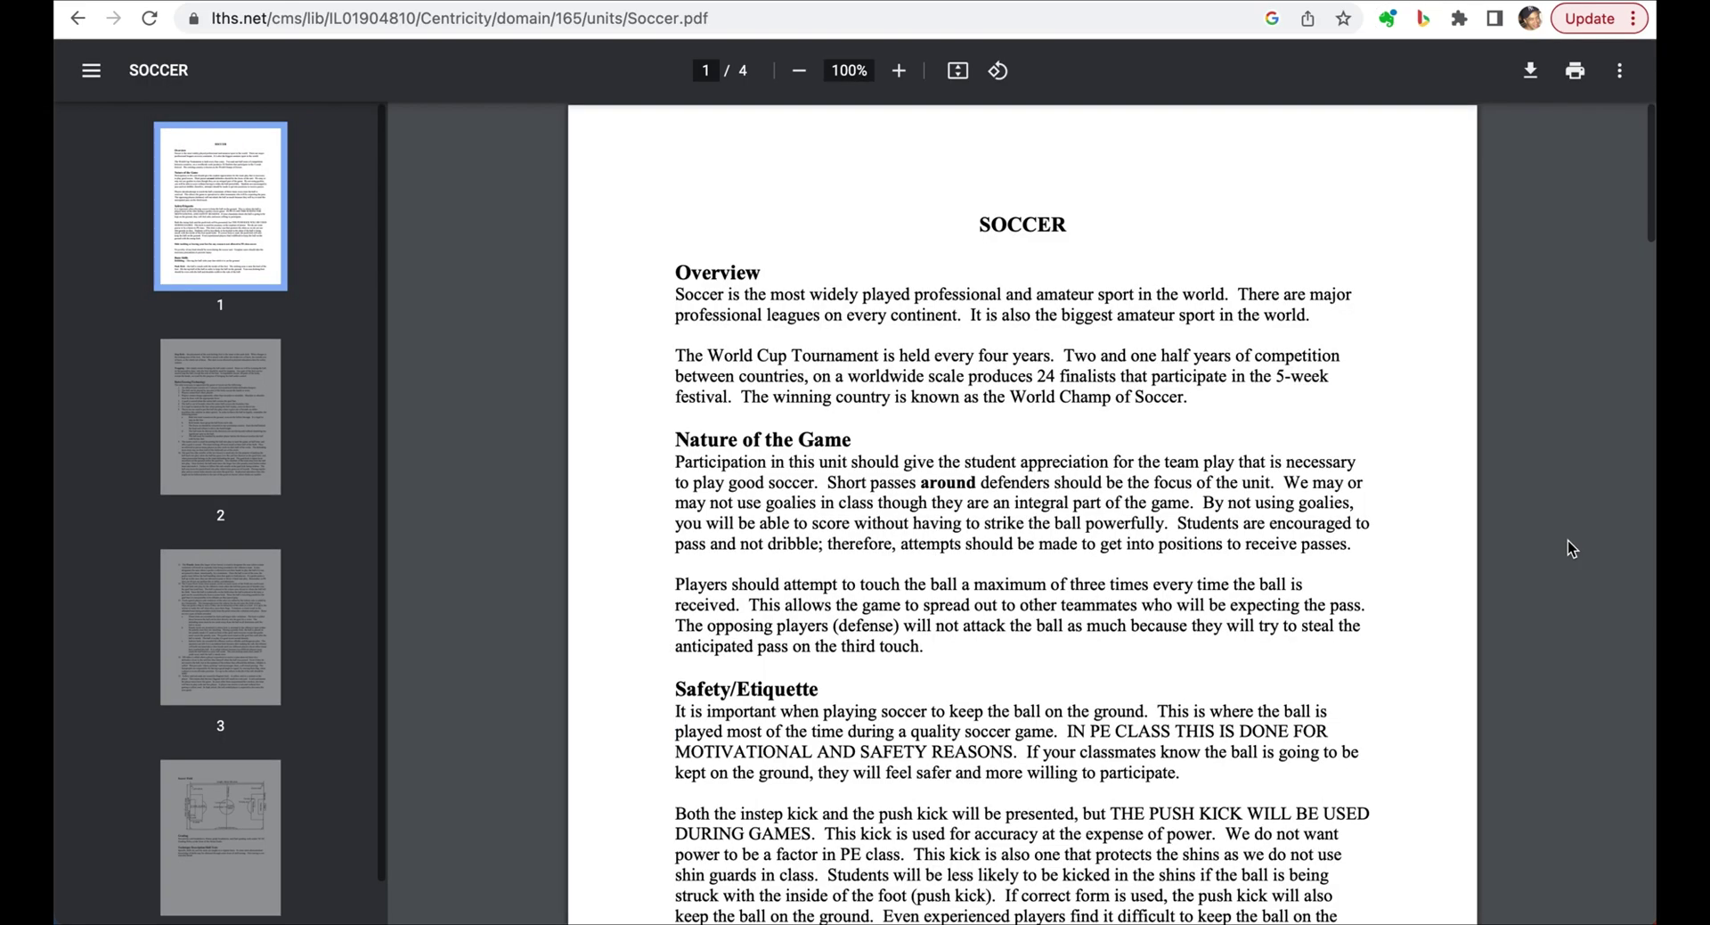
Ask the Soccer PDF about team play, soccer's purpose and 'who is the best soccer team in the world?'.
{"action": "scroll", "coordinate": [1568, 540], "scroll_direction": "down", "scroll_amount": 1}
{"action": "scroll", "coordinate": [1568, 540], "scroll_direction": "down", "scroll_amount": 2}
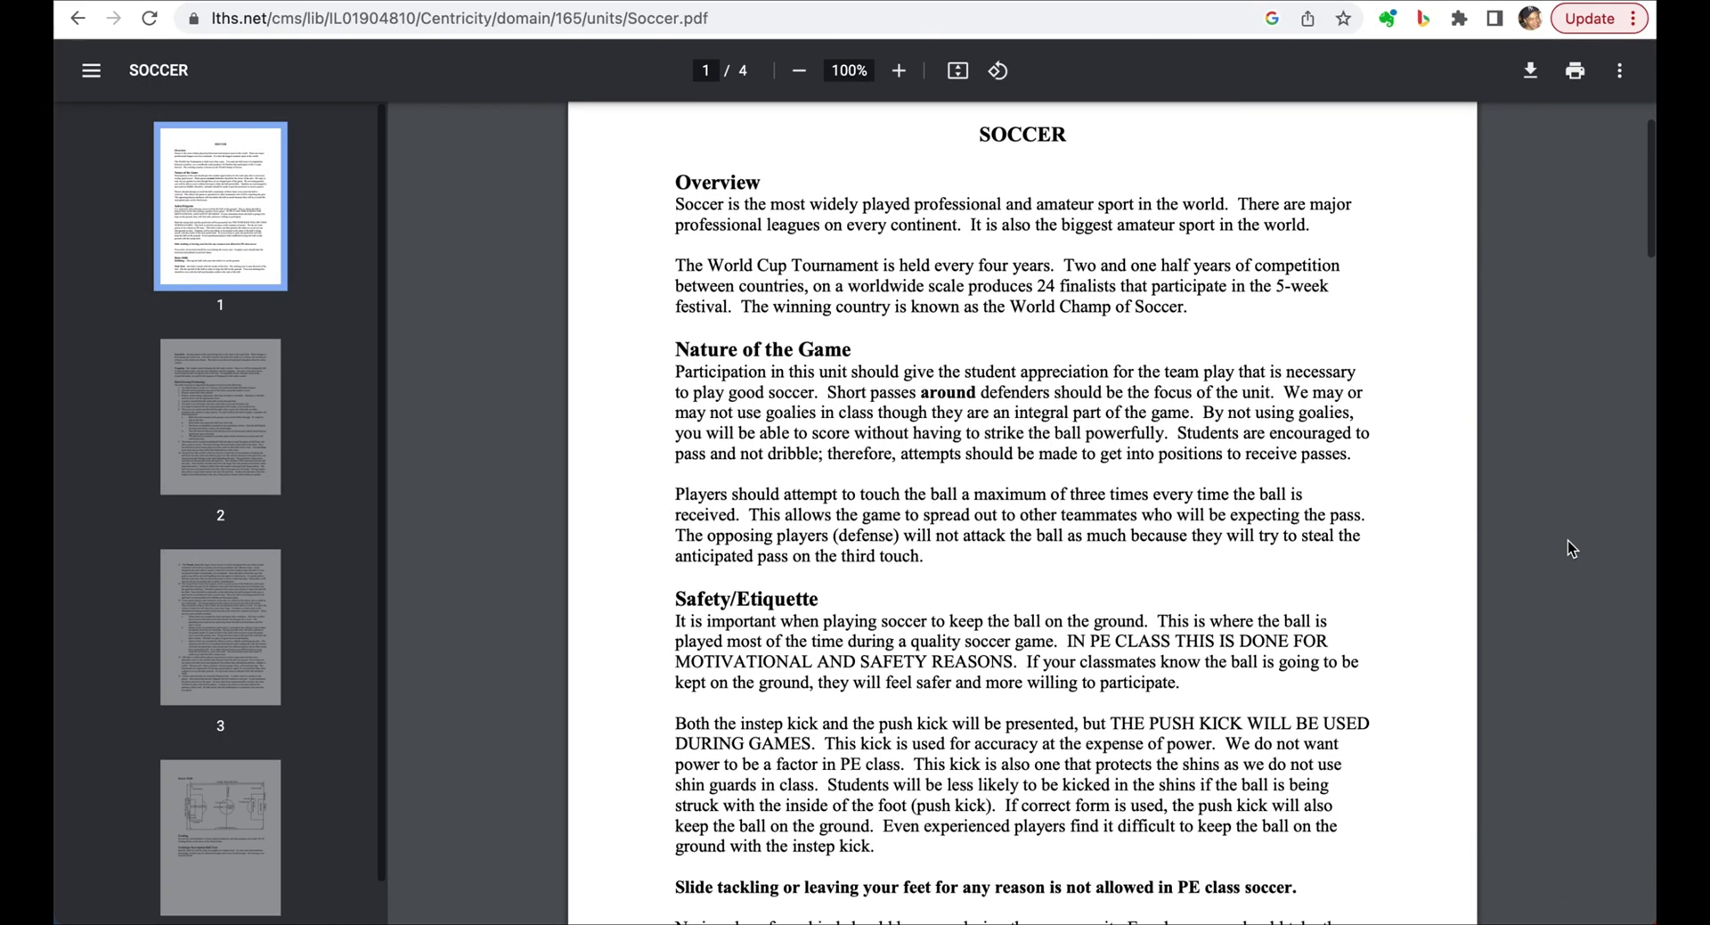
{"action": "scroll", "coordinate": [1568, 540], "scroll_direction": "down", "scroll_amount": 3}
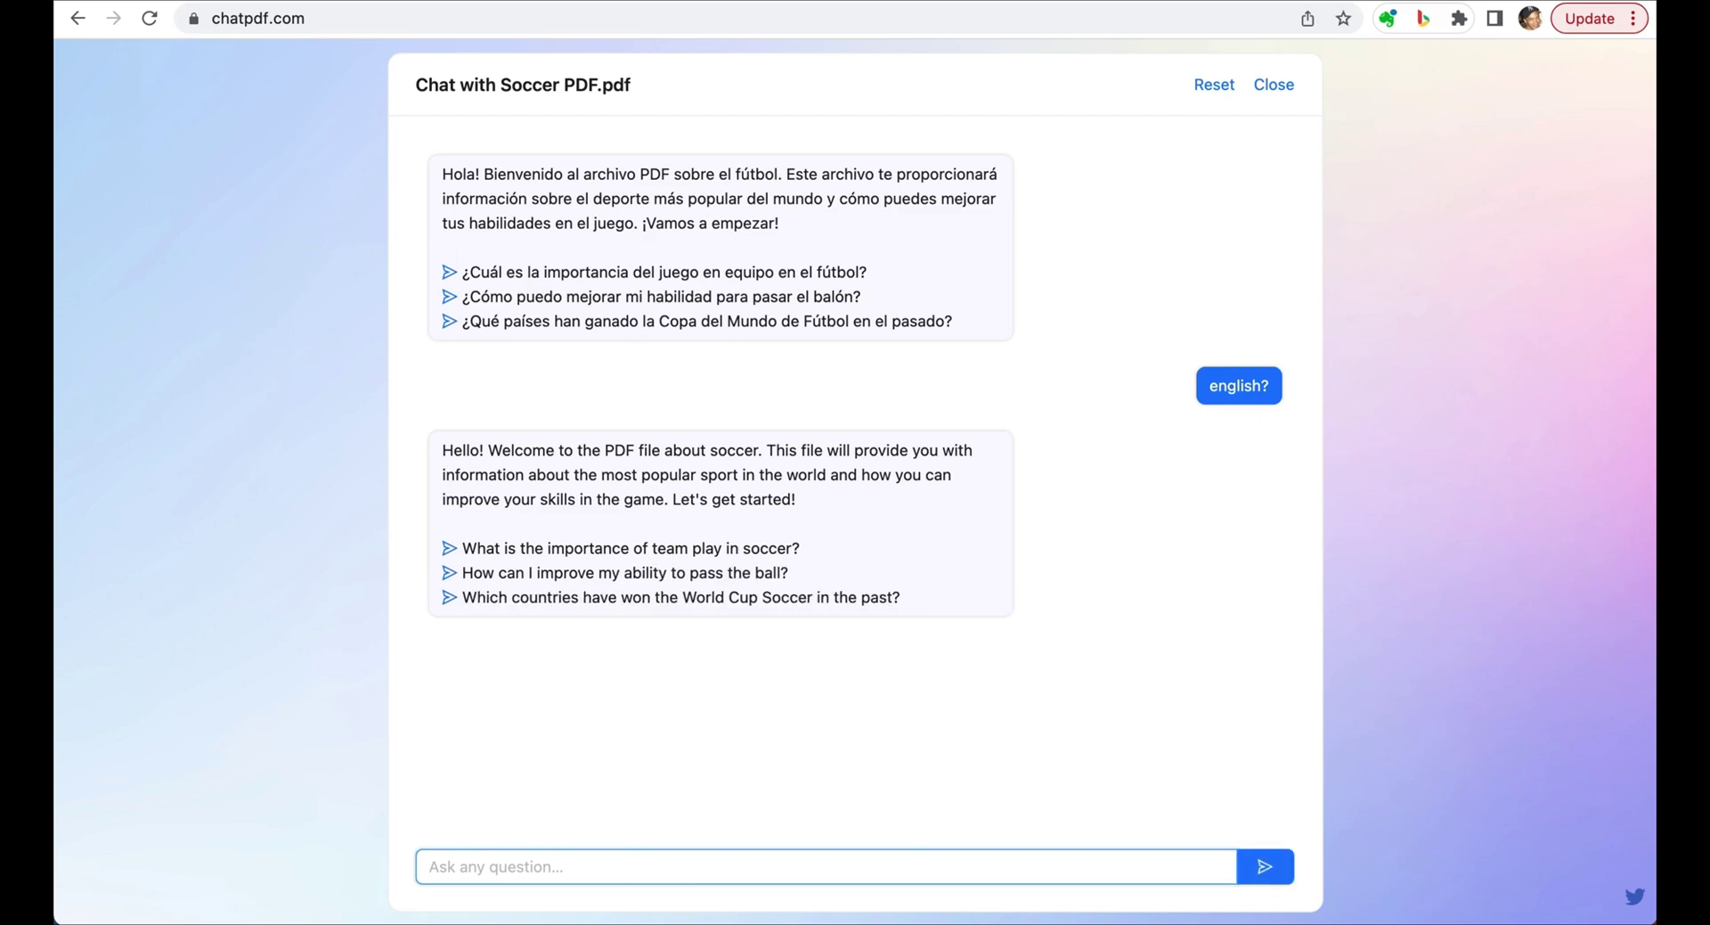
{"action": "left_click", "coordinate": [450, 549]}
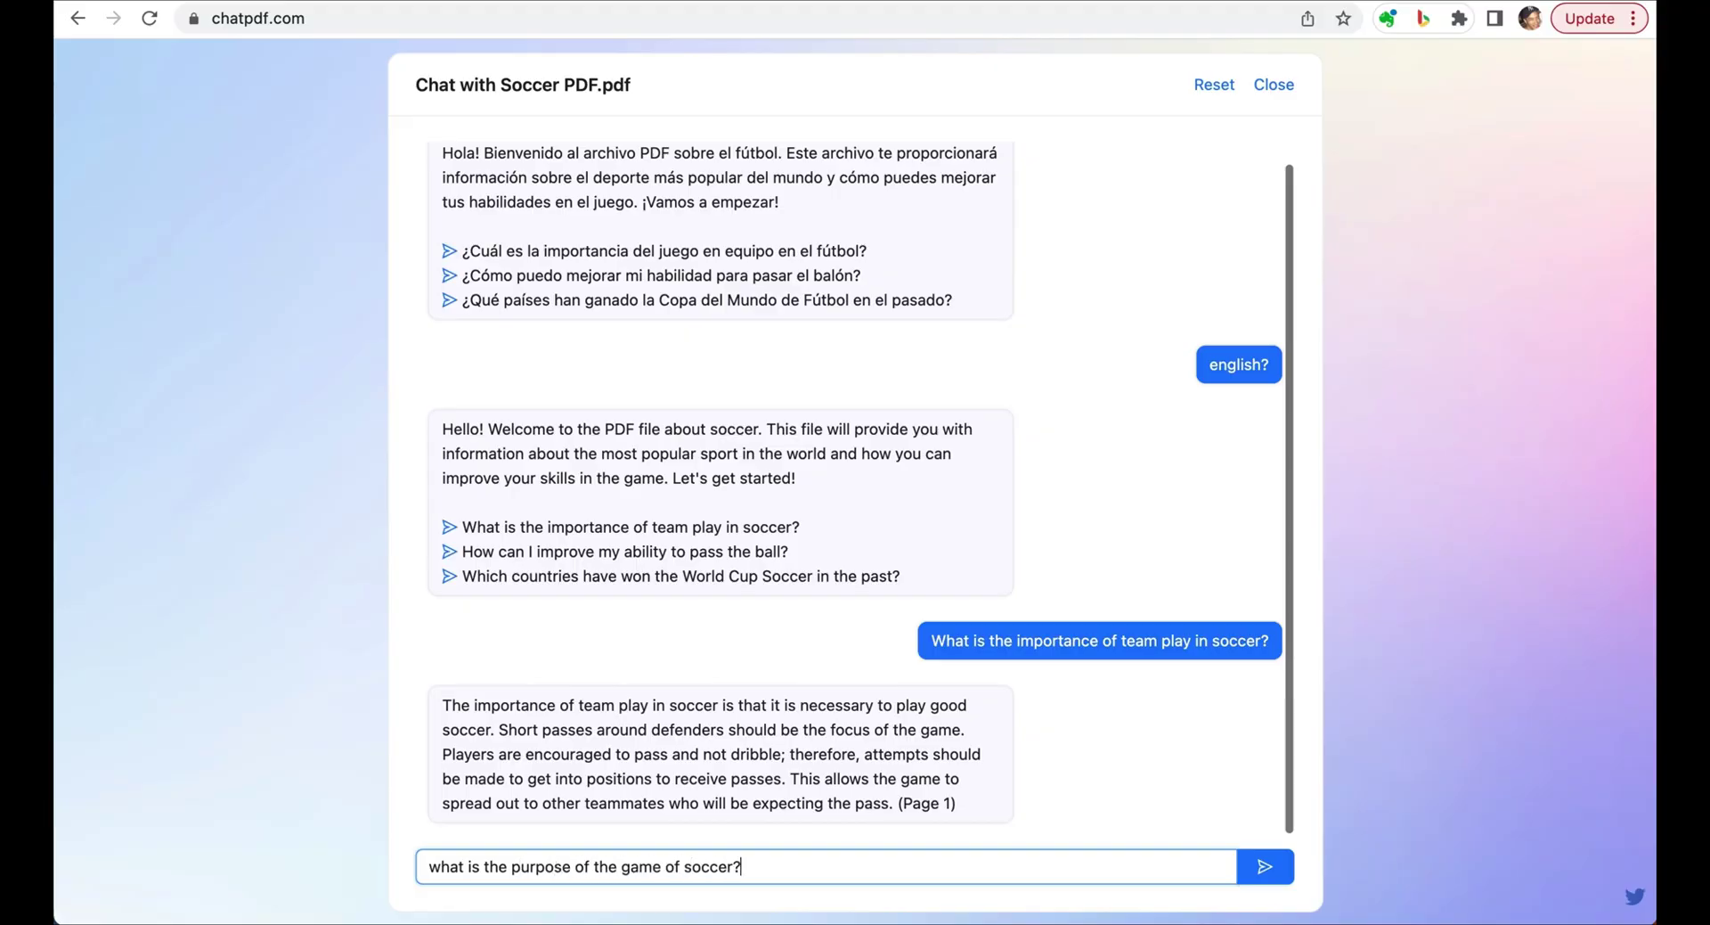
{"action": "key", "text": "Return"}
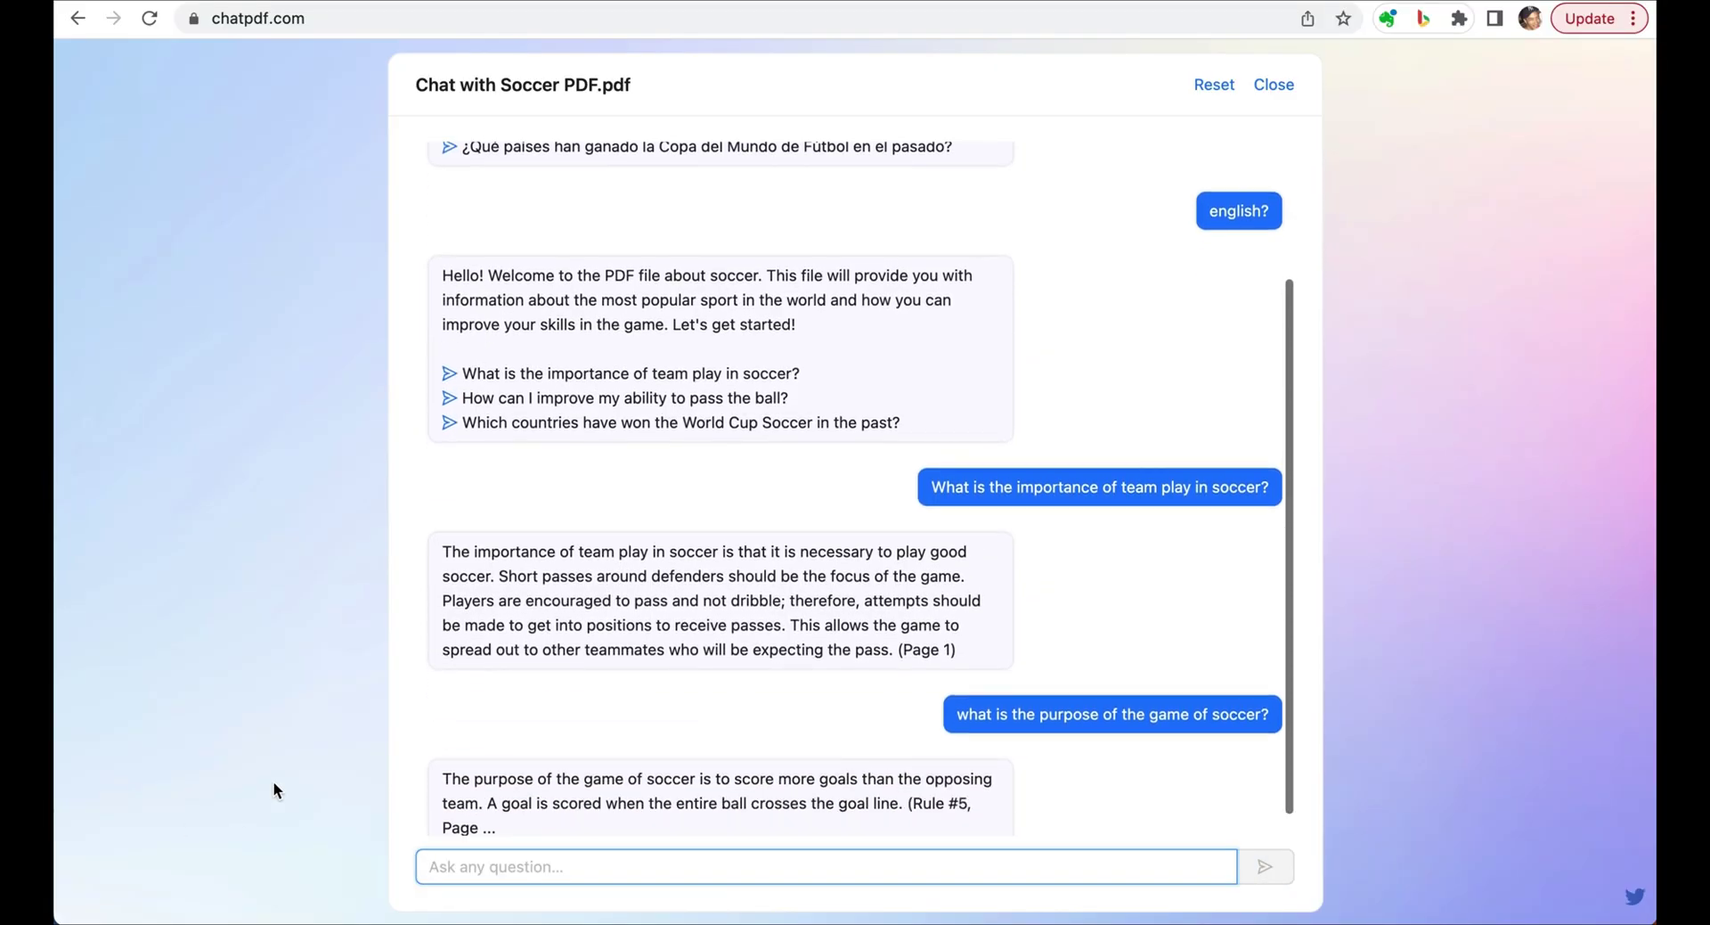
{"action": "type", "text": "who is the best soccer team in the world?"}
{"action": "key", "text": "Return"}
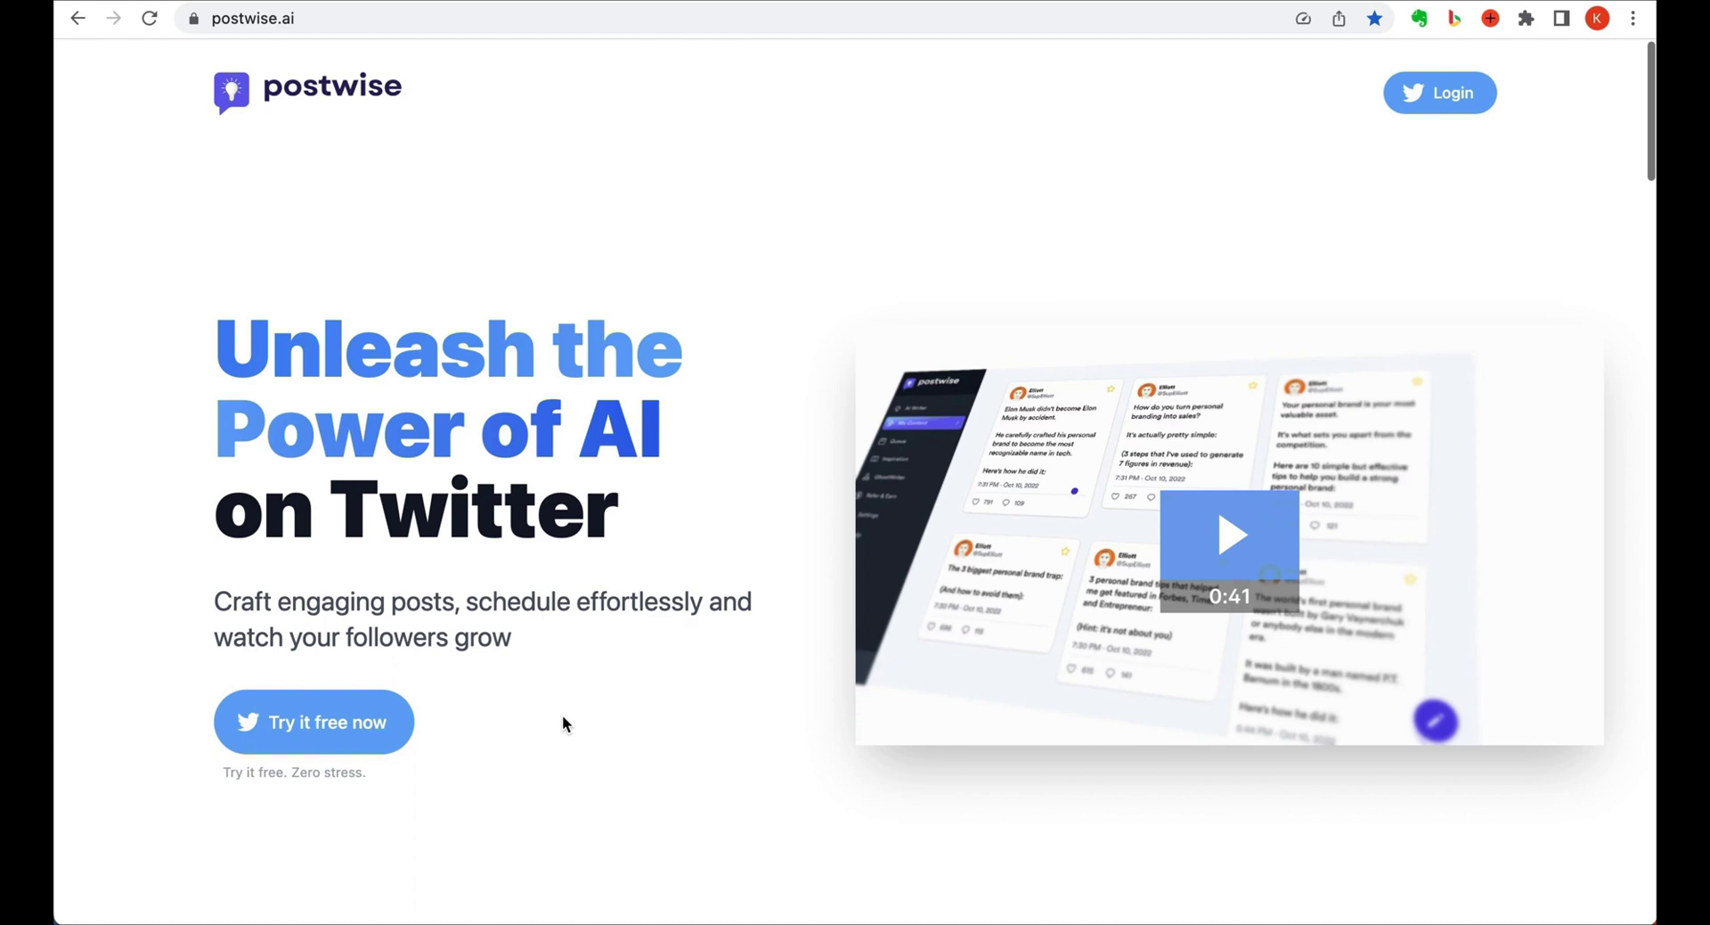
Start a Postwise free trial and generate tweets about 'the future of fitness'.
{"action": "left_click", "coordinate": [379, 744]}
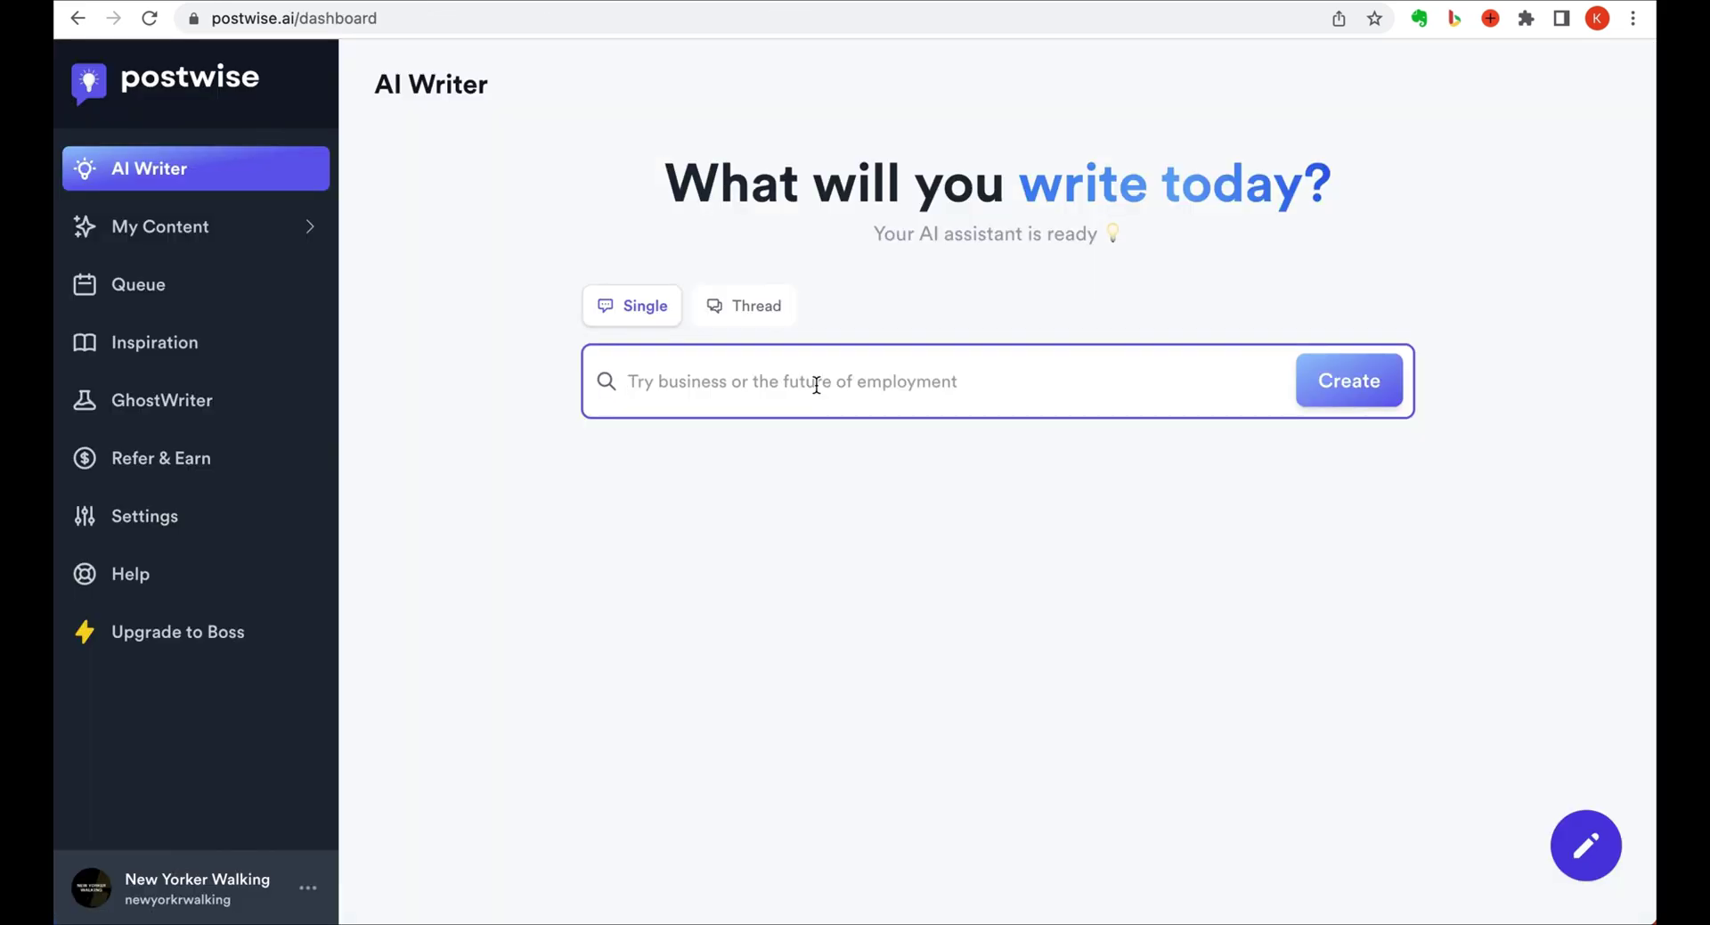
{"action": "type", "text": "the future of f"}
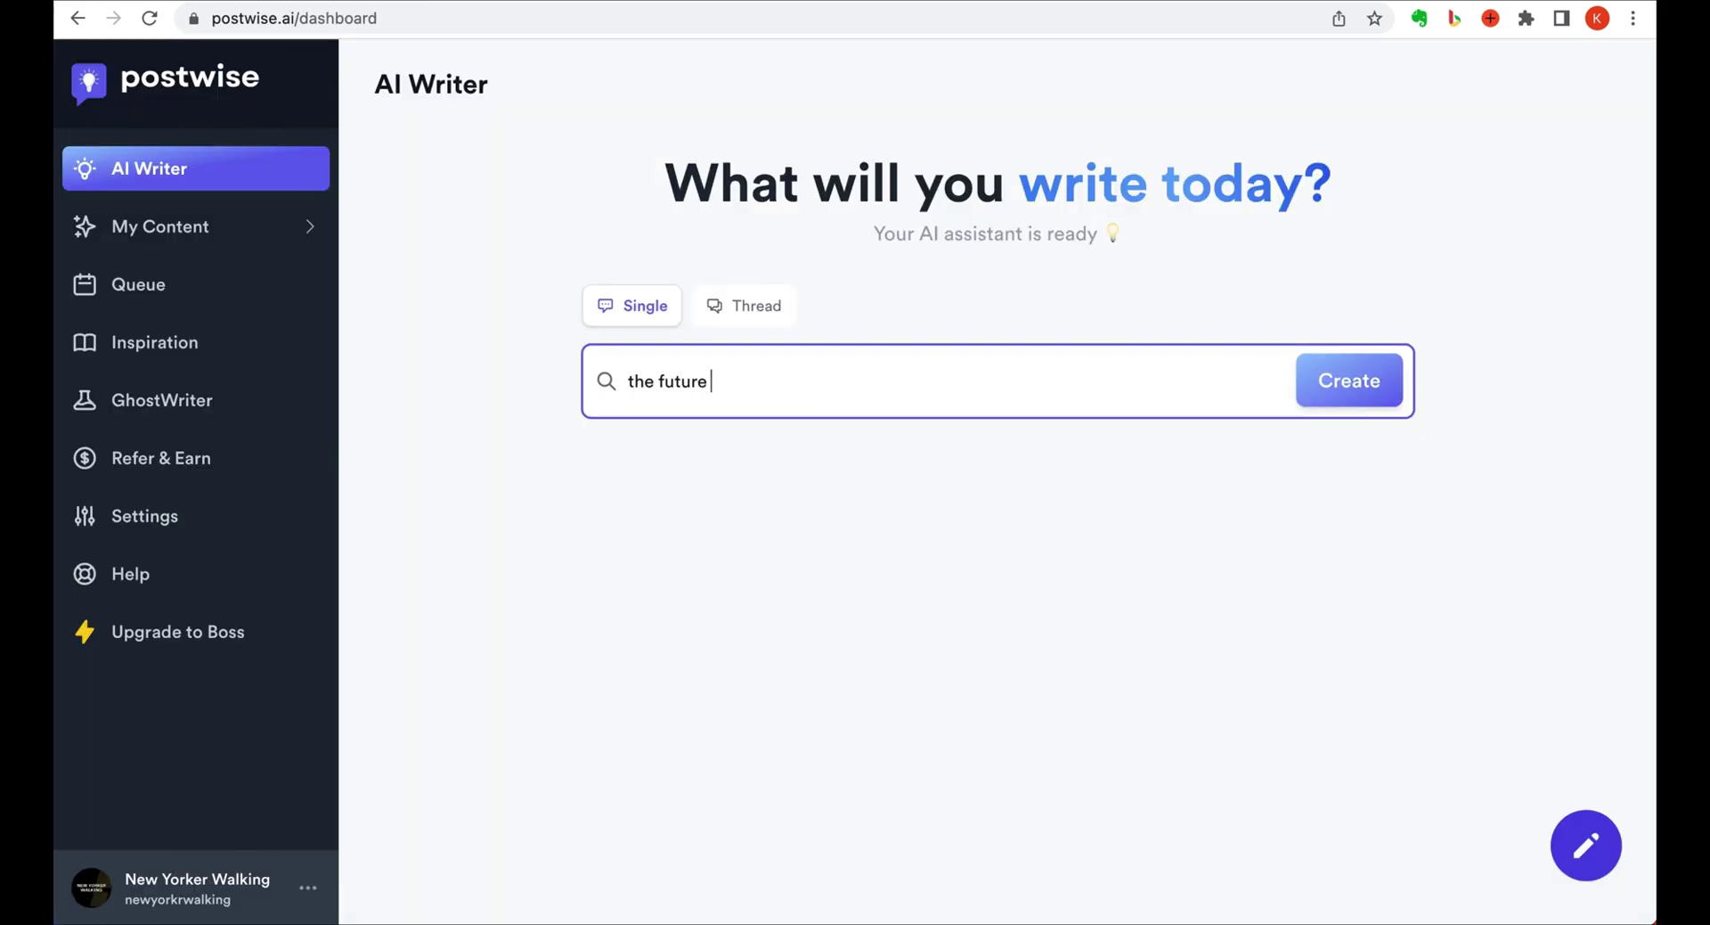
{"action": "type", "text": "itness"}
{"action": "key", "text": "Return"}
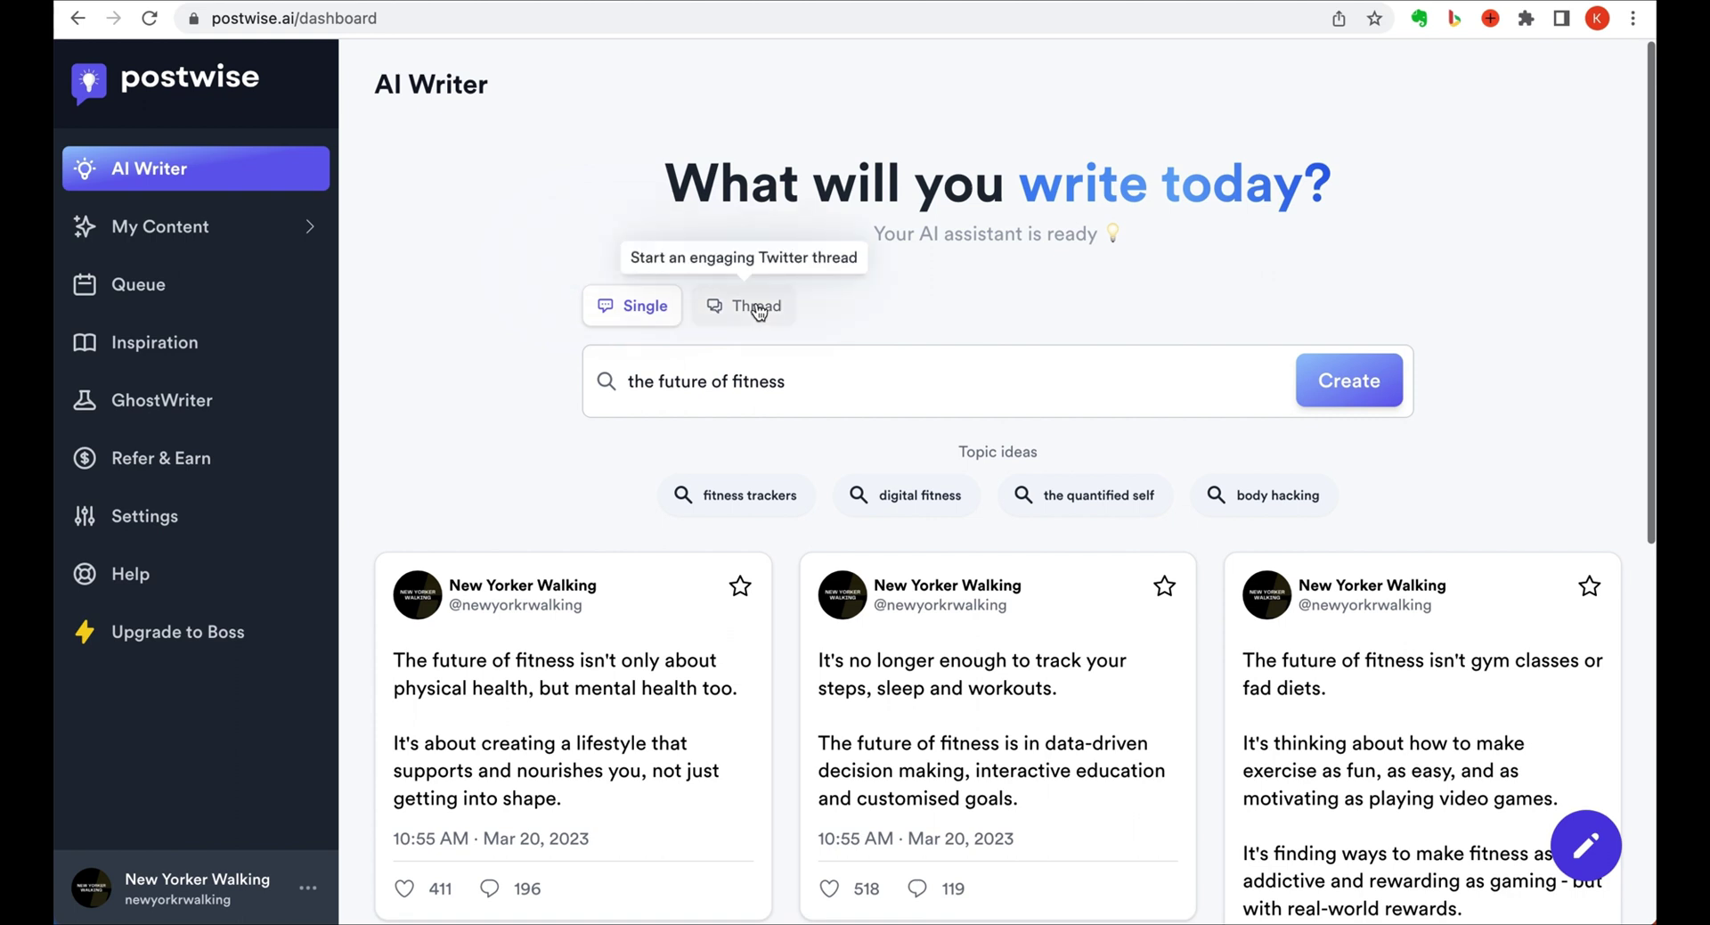
Regenerate multi-tweet thread drafts on fitness, open the first and show its scheduling choices.
{"action": "left_click", "coordinate": [758, 311]}
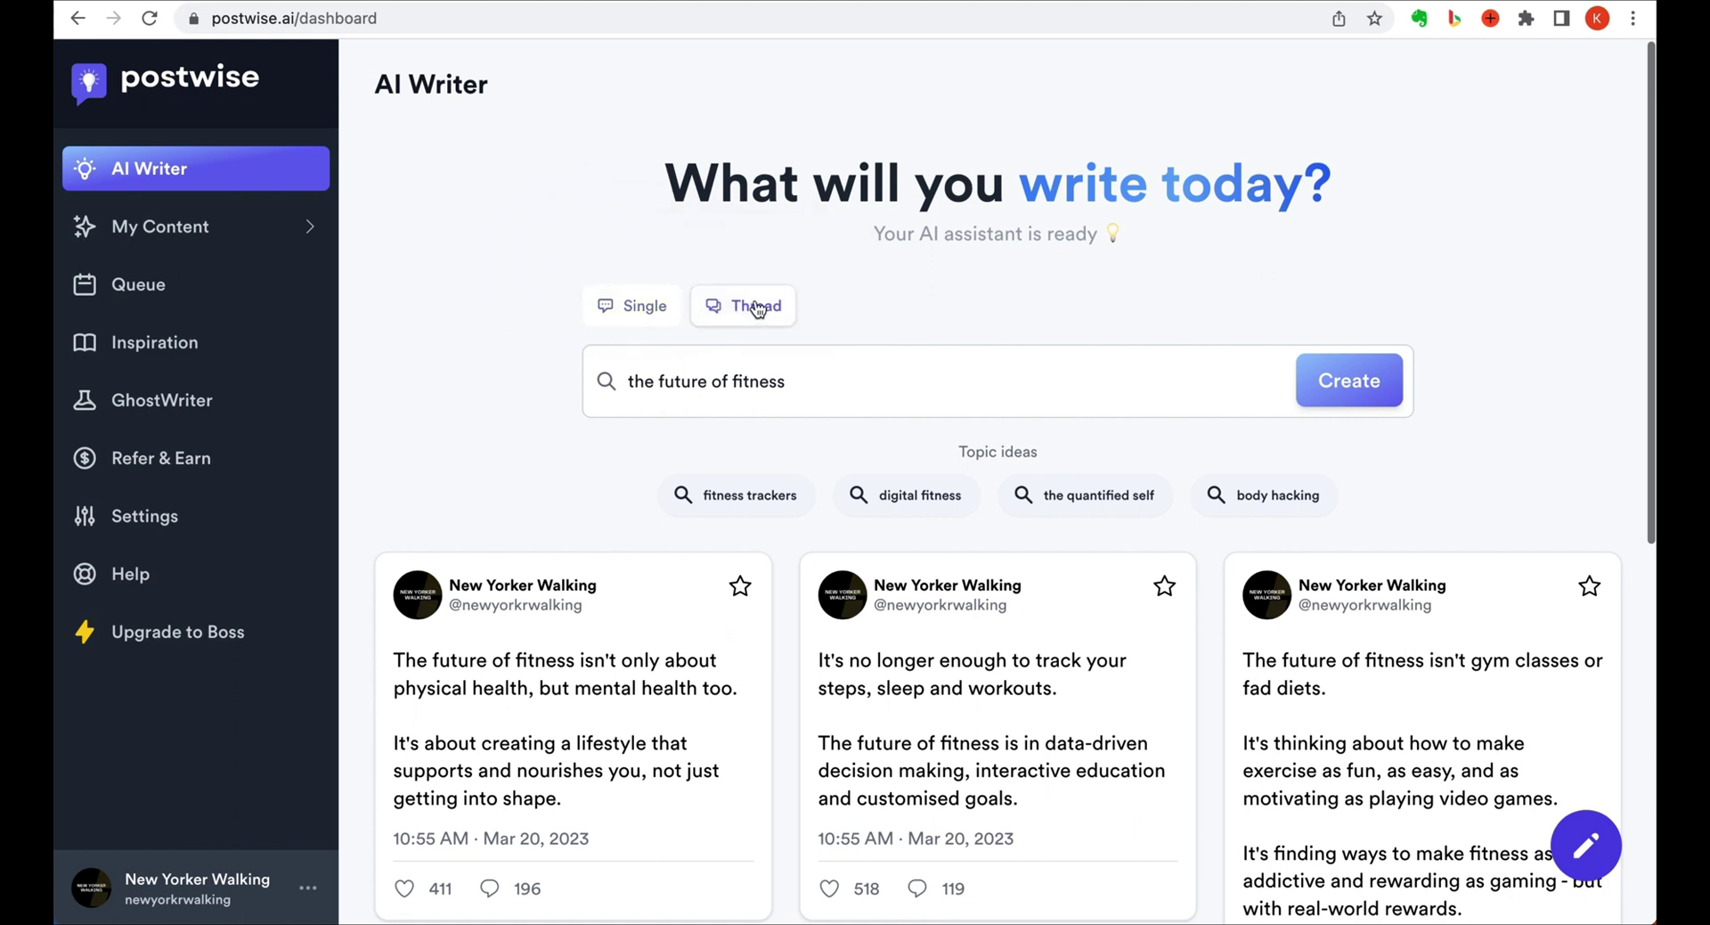
{"action": "scroll", "coordinate": [1328, 217], "scroll_direction": "down", "scroll_amount": 2}
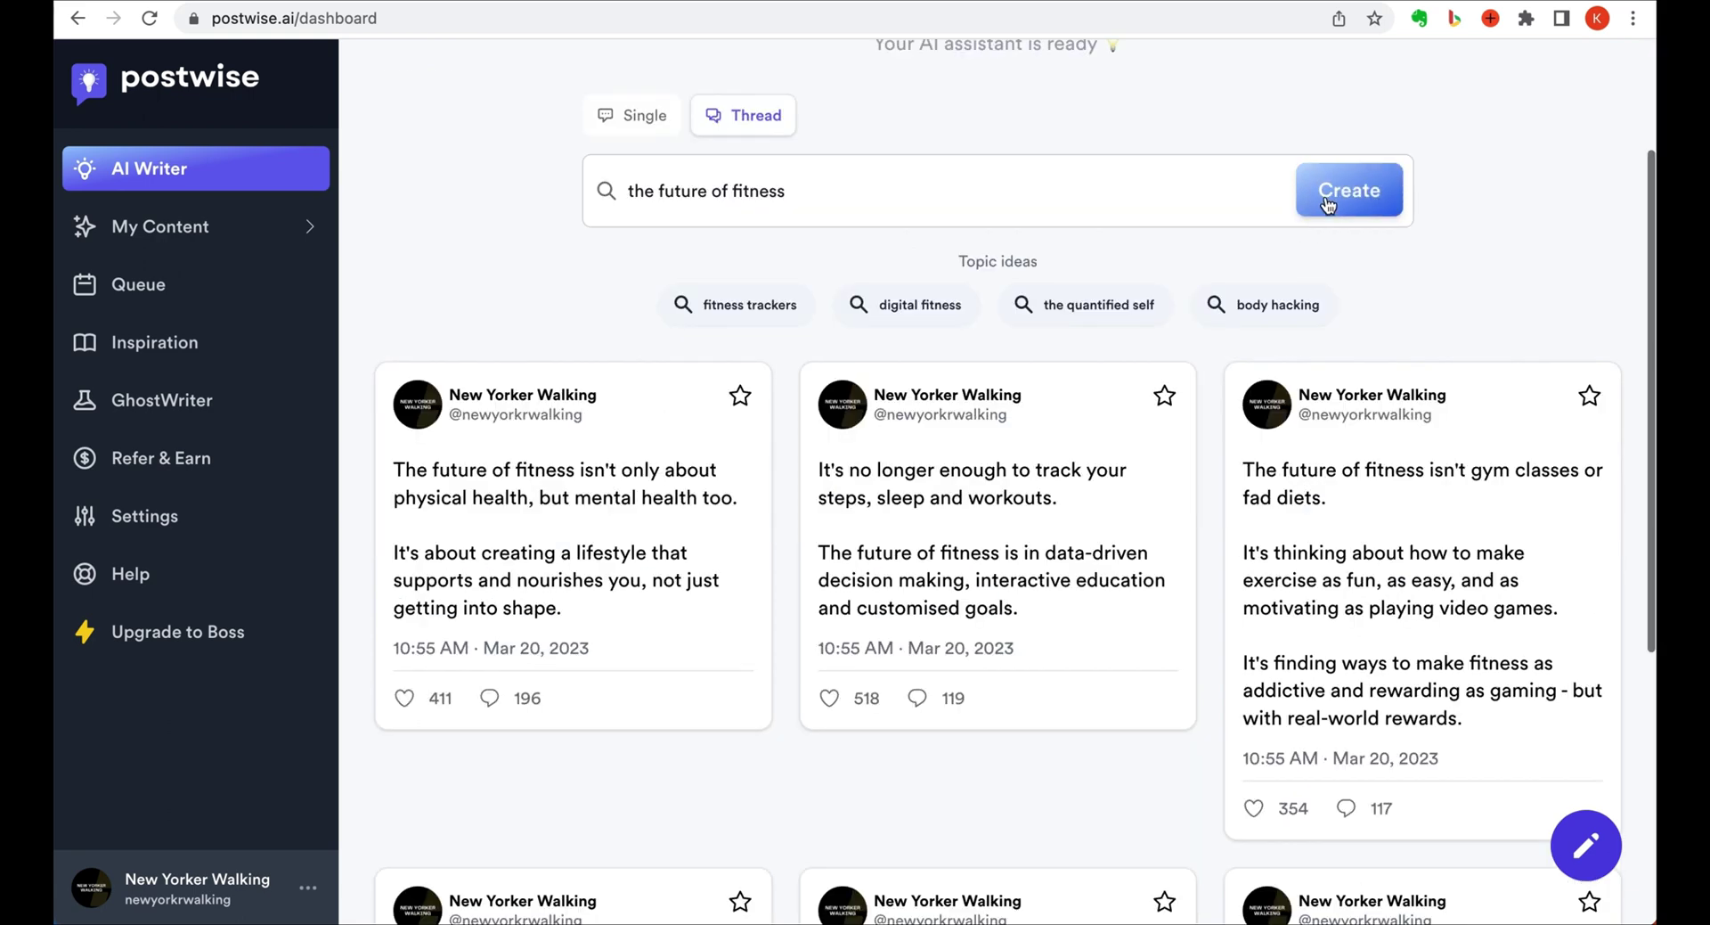
{"action": "left_click", "coordinate": [1328, 203]}
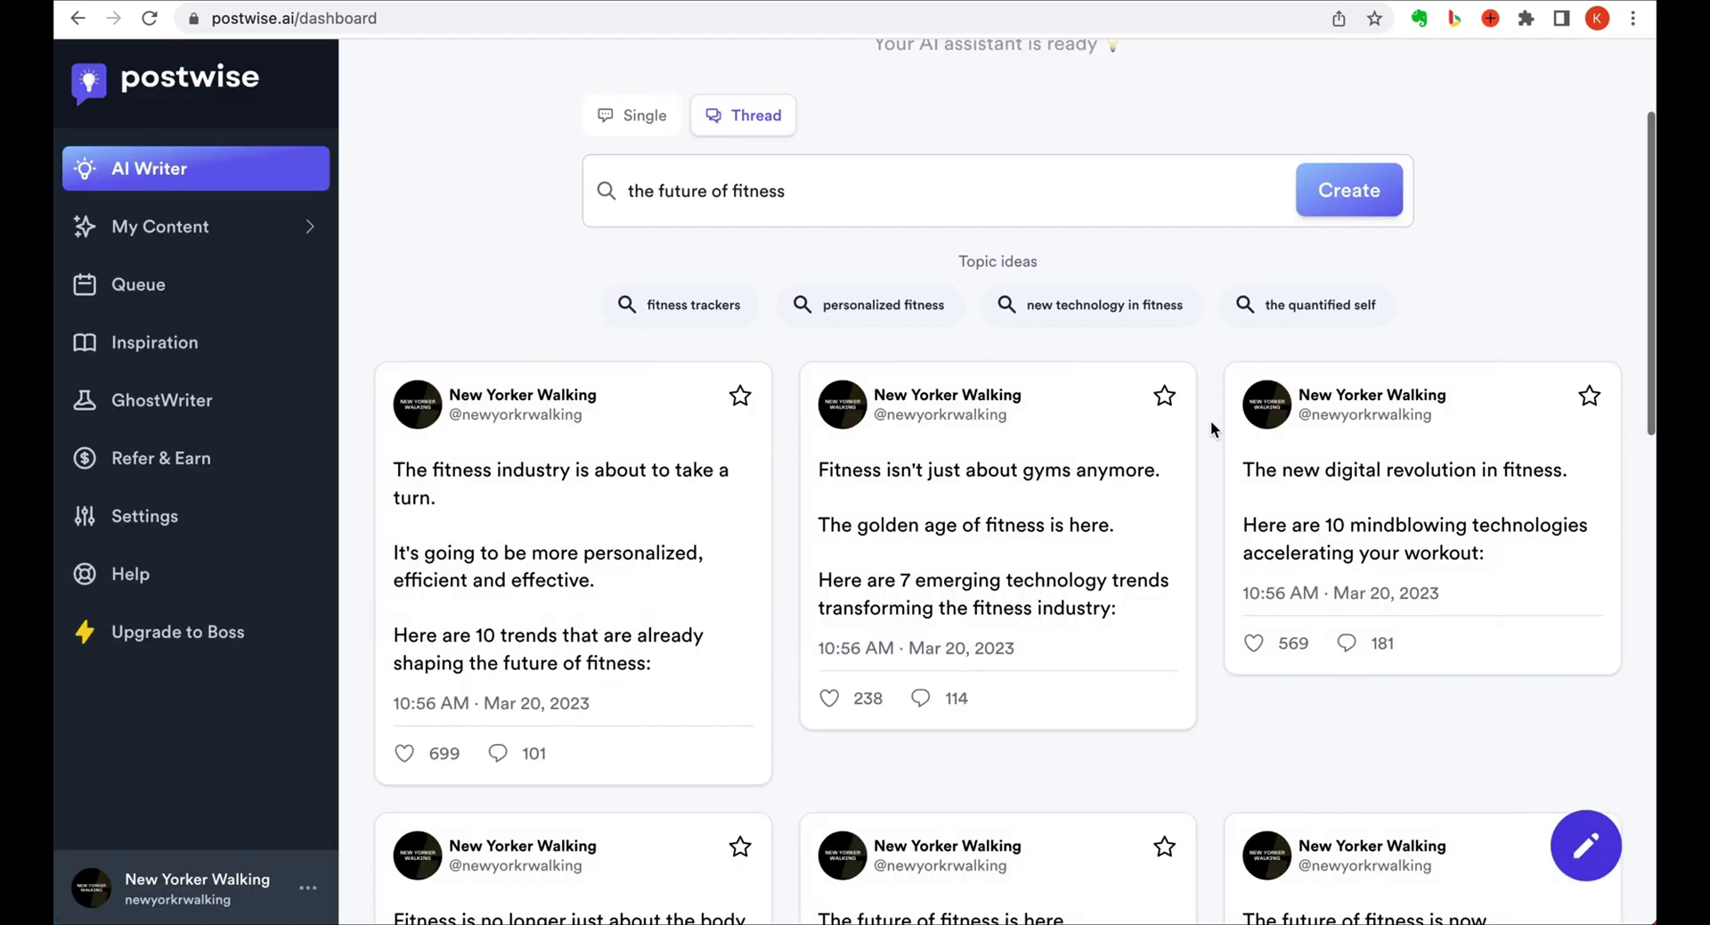
{"action": "scroll", "coordinate": [1210, 428], "scroll_direction": "down", "scroll_amount": 1}
{"action": "left_click", "coordinate": [685, 475]}
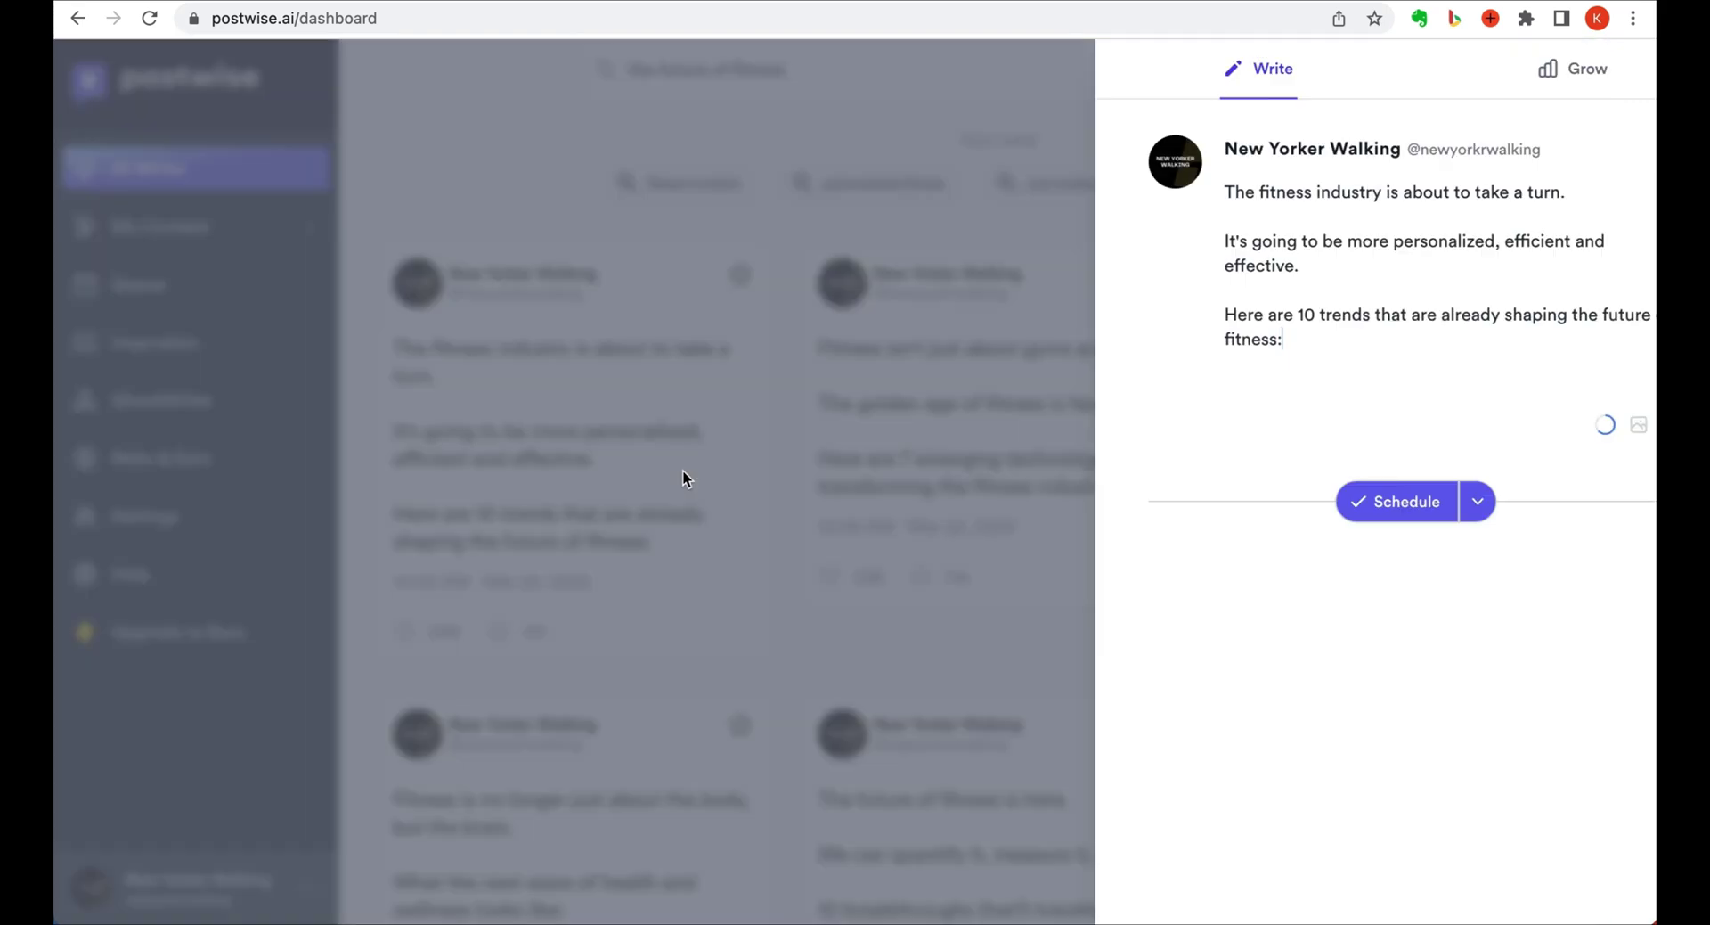
{"action": "left_click", "coordinate": [1398, 500]}
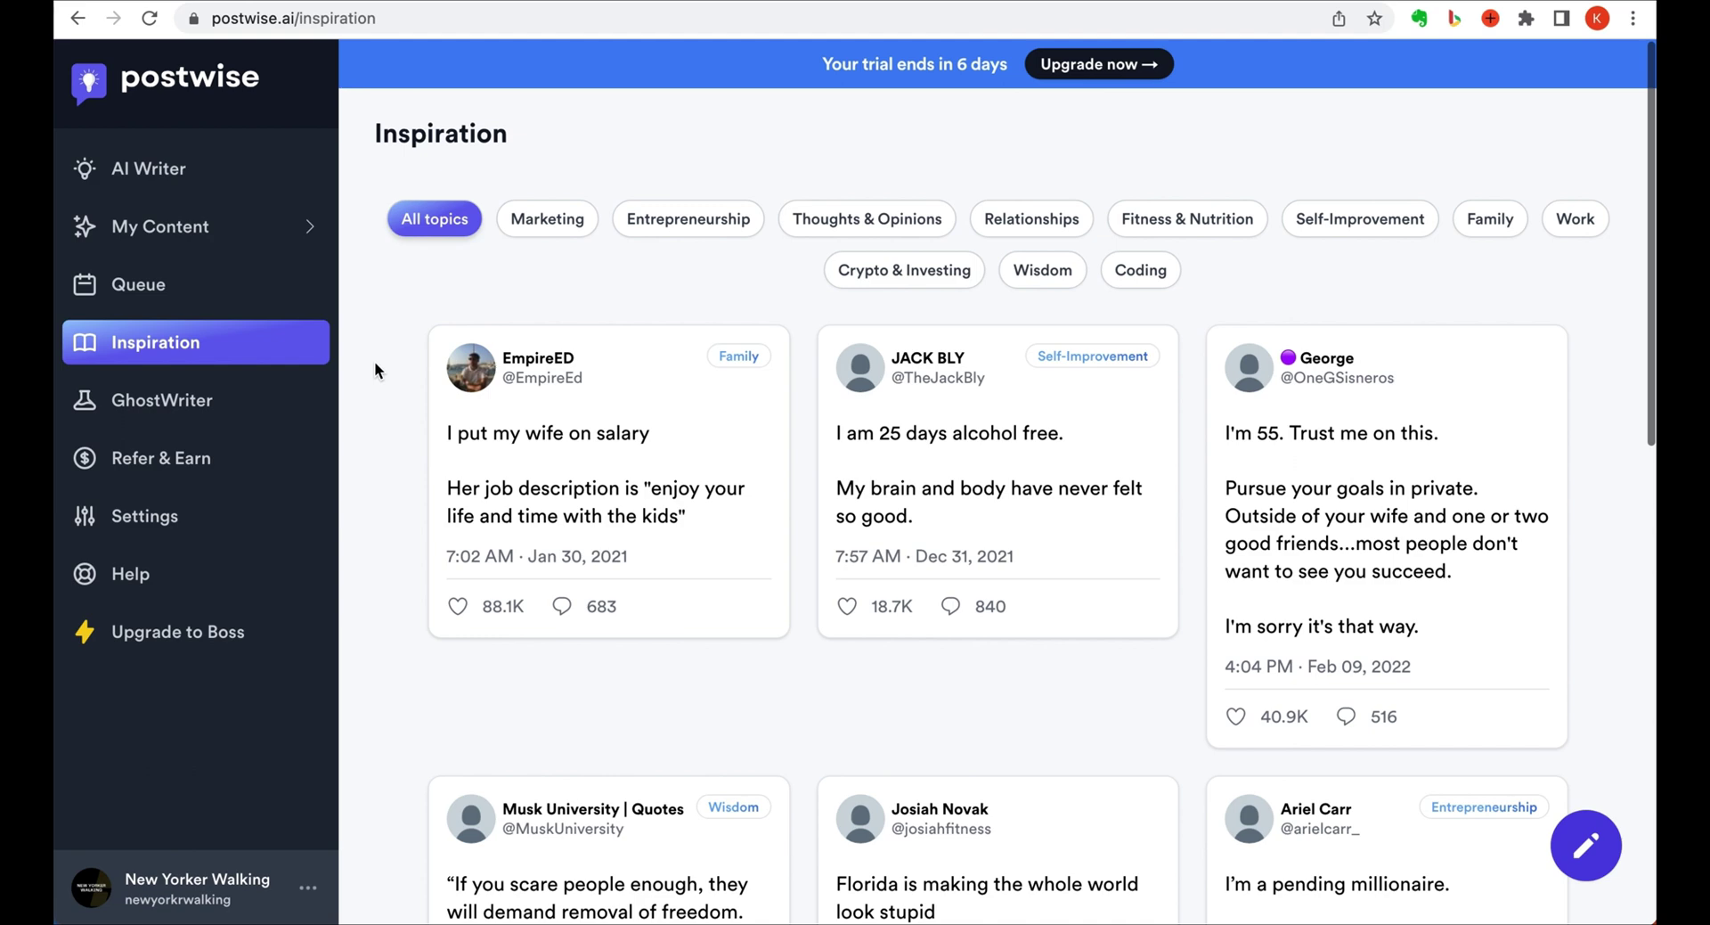
Filter the Inspiration posts to Thoughts & Opinions, then to Fitness & Nutrition.
{"action": "scroll", "coordinate": [374, 361], "scroll_direction": "down", "scroll_amount": 1}
{"action": "left_click", "coordinate": [850, 189]}
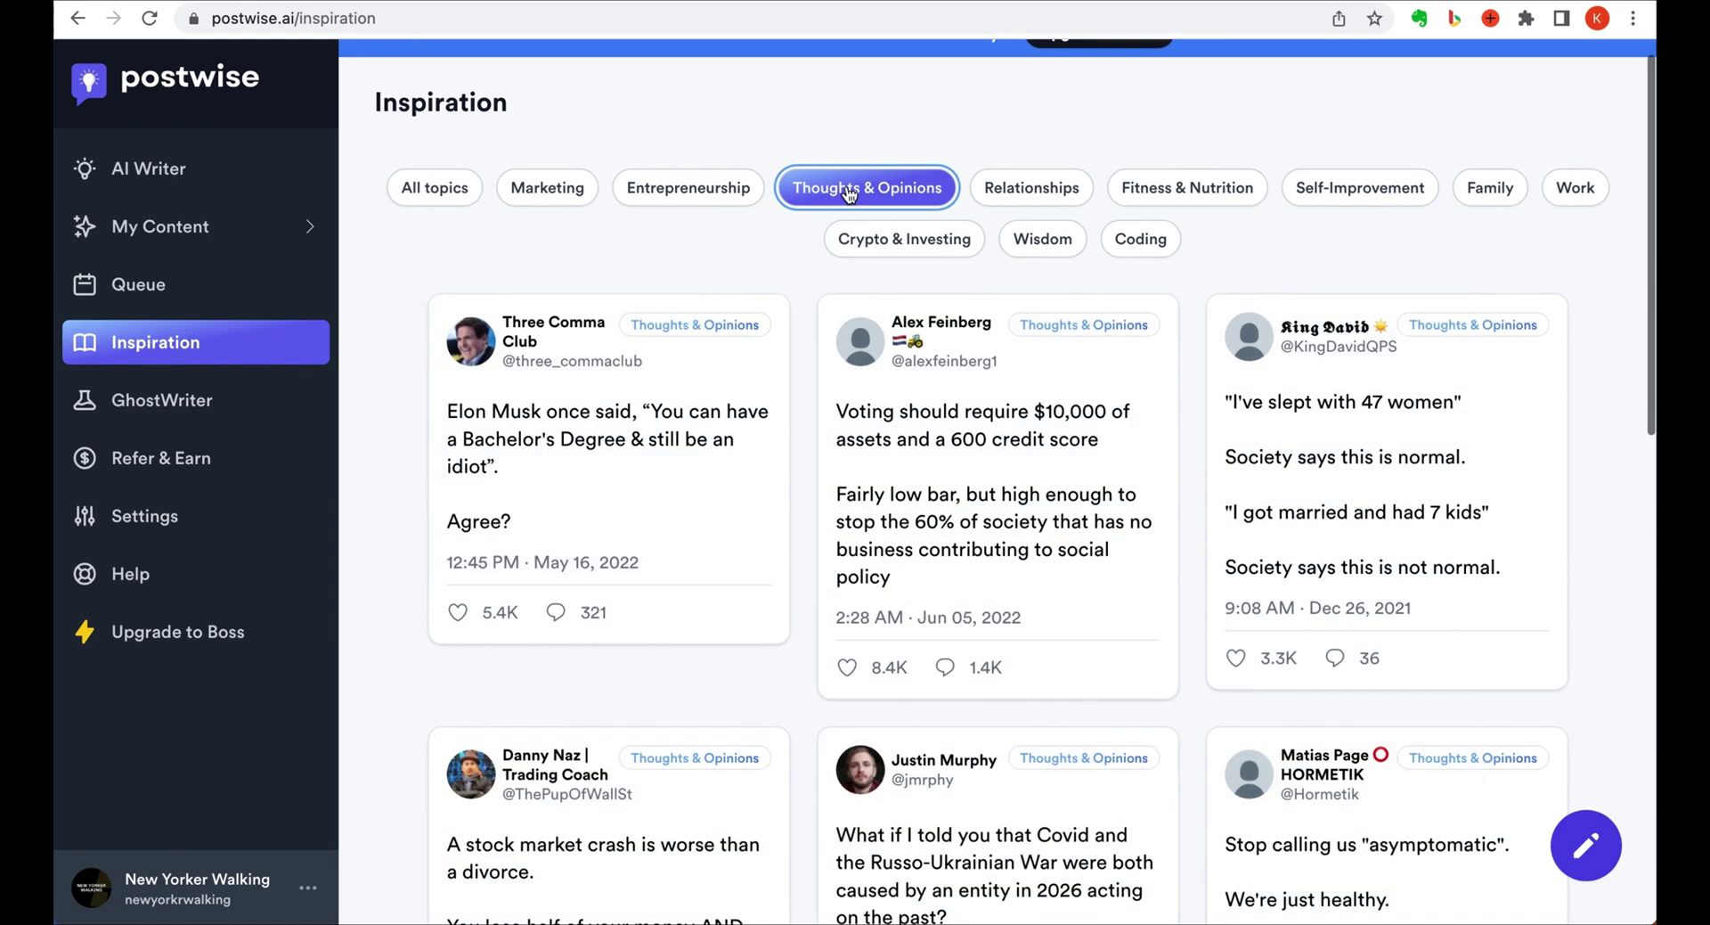
{"action": "left_click", "coordinate": [1210, 187]}
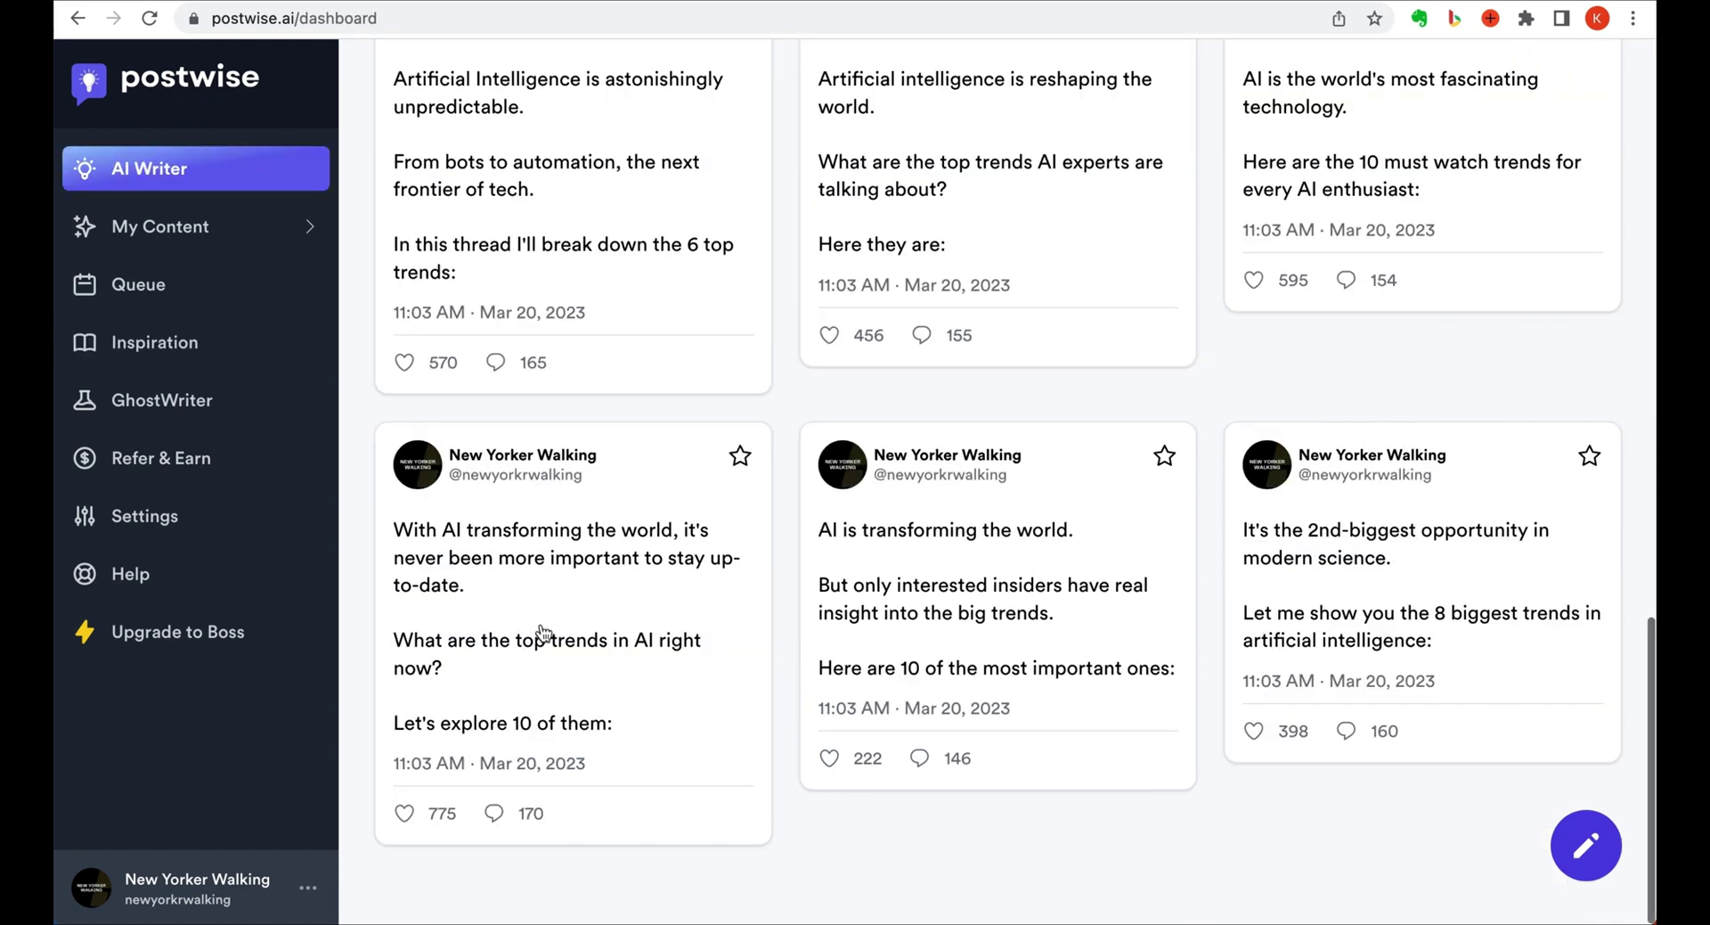
Review a post's growth automation options, the input language list and the billing page.
{"action": "left_click", "coordinate": [542, 623]}
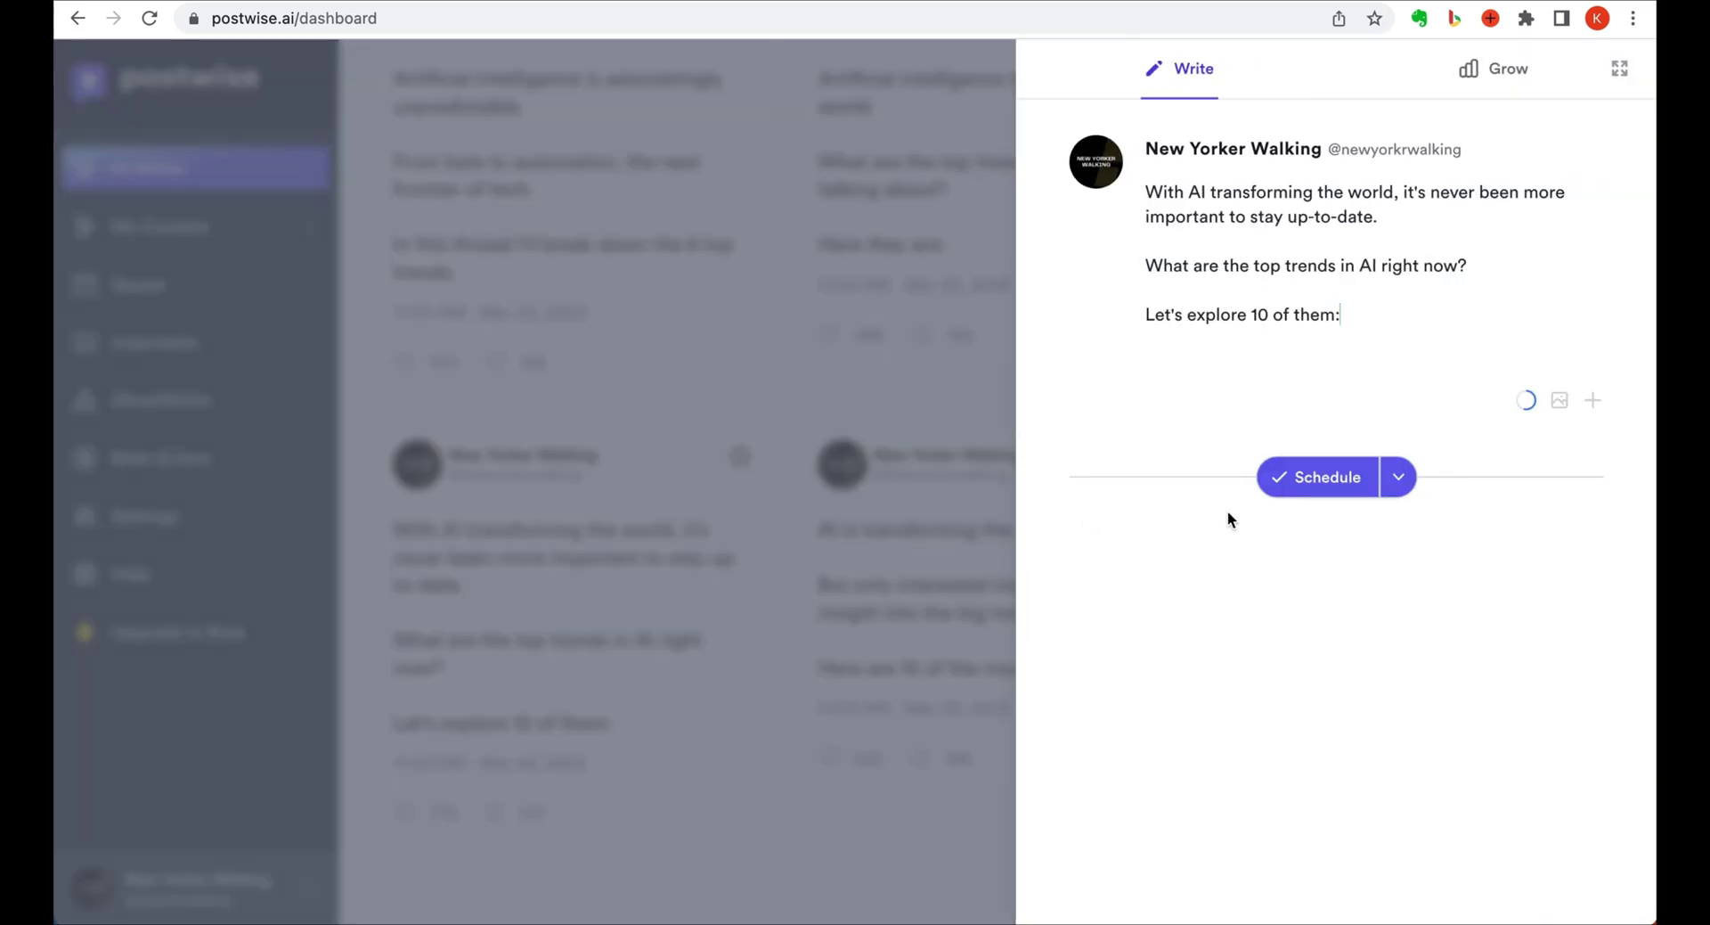
{"action": "left_click", "coordinate": [1492, 72]}
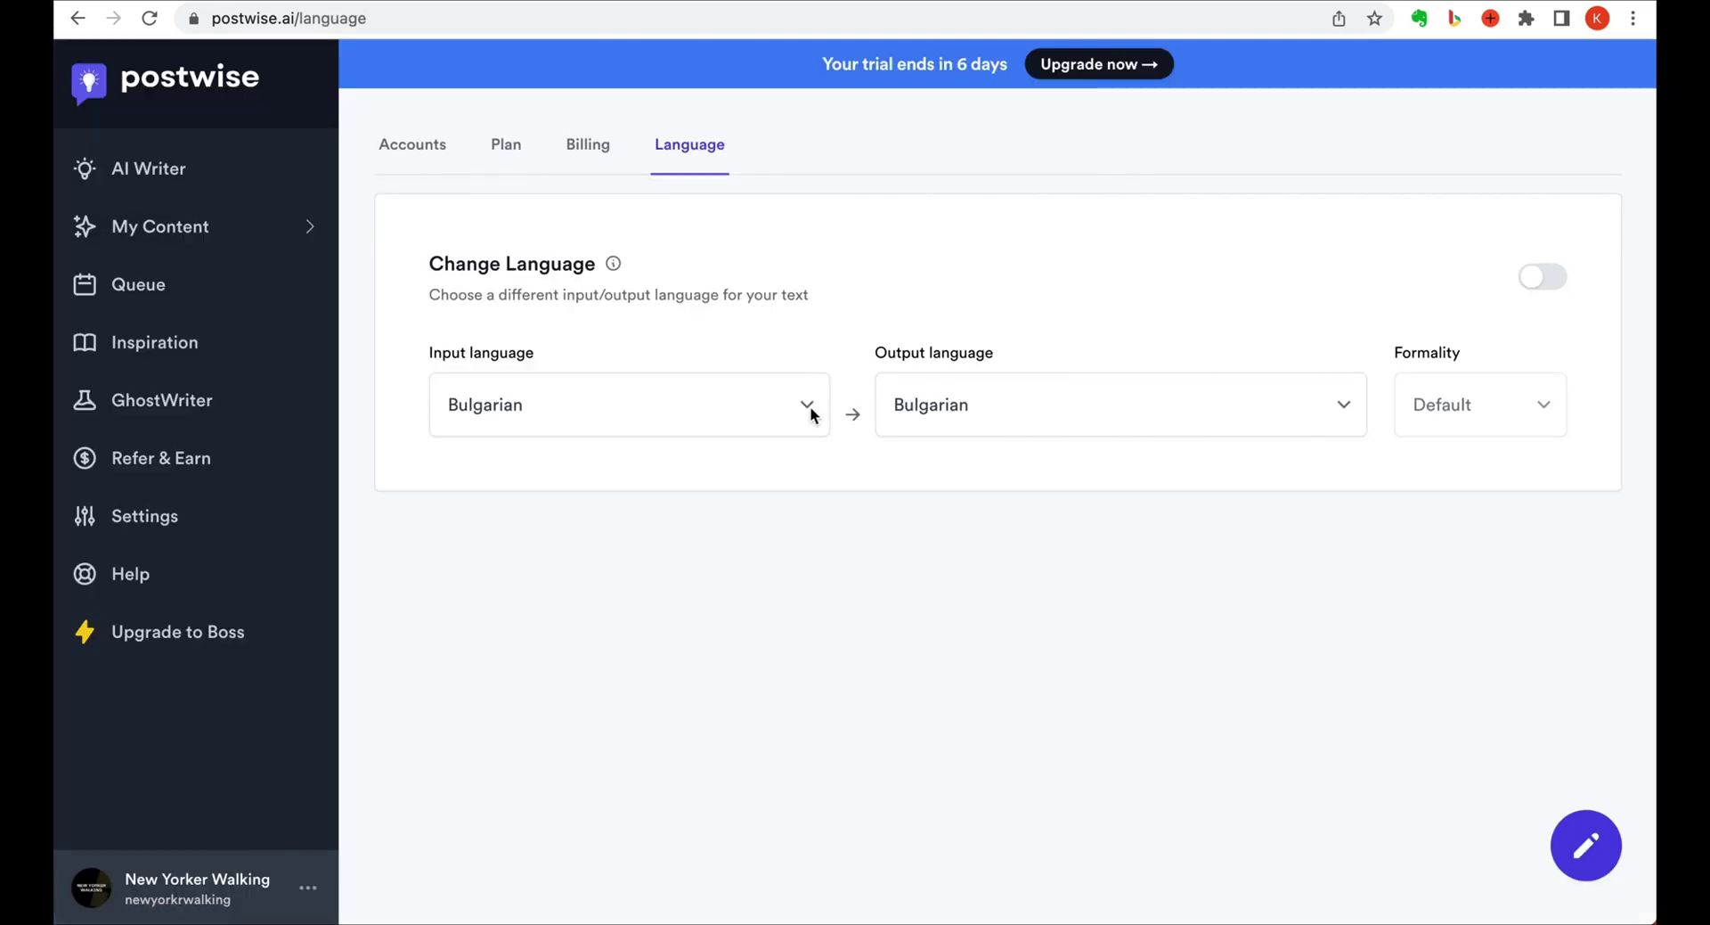
{"action": "left_click", "coordinate": [808, 413]}
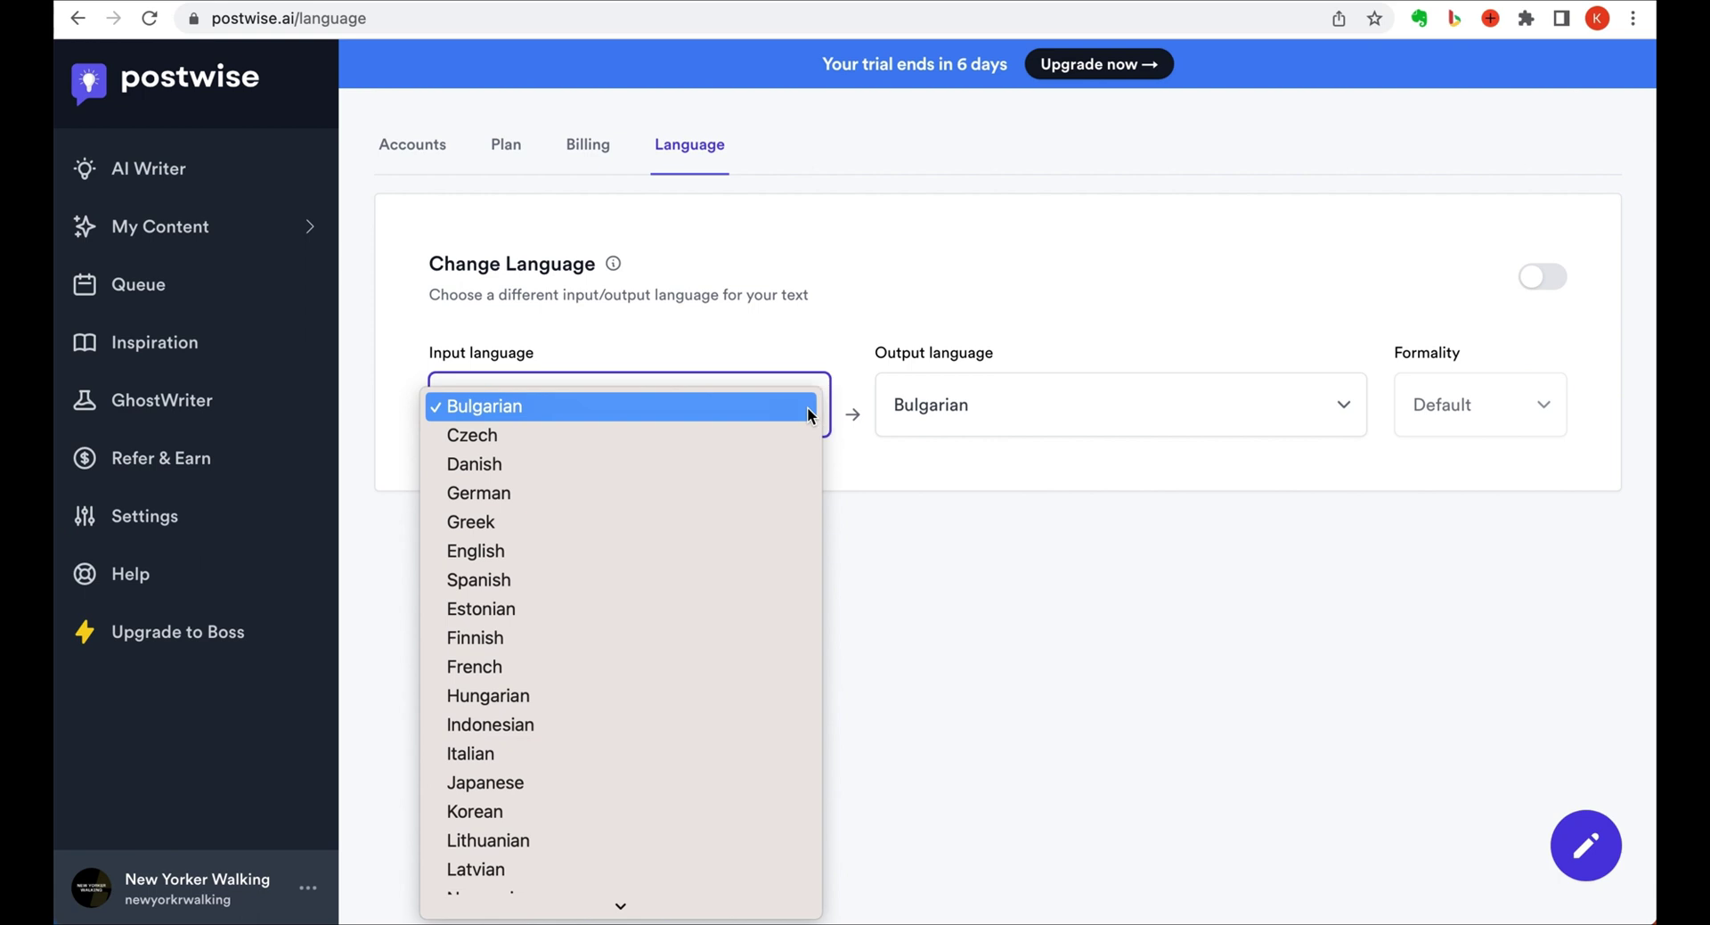
{"action": "left_click", "coordinate": [857, 292]}
{"action": "left_click", "coordinate": [588, 144]}
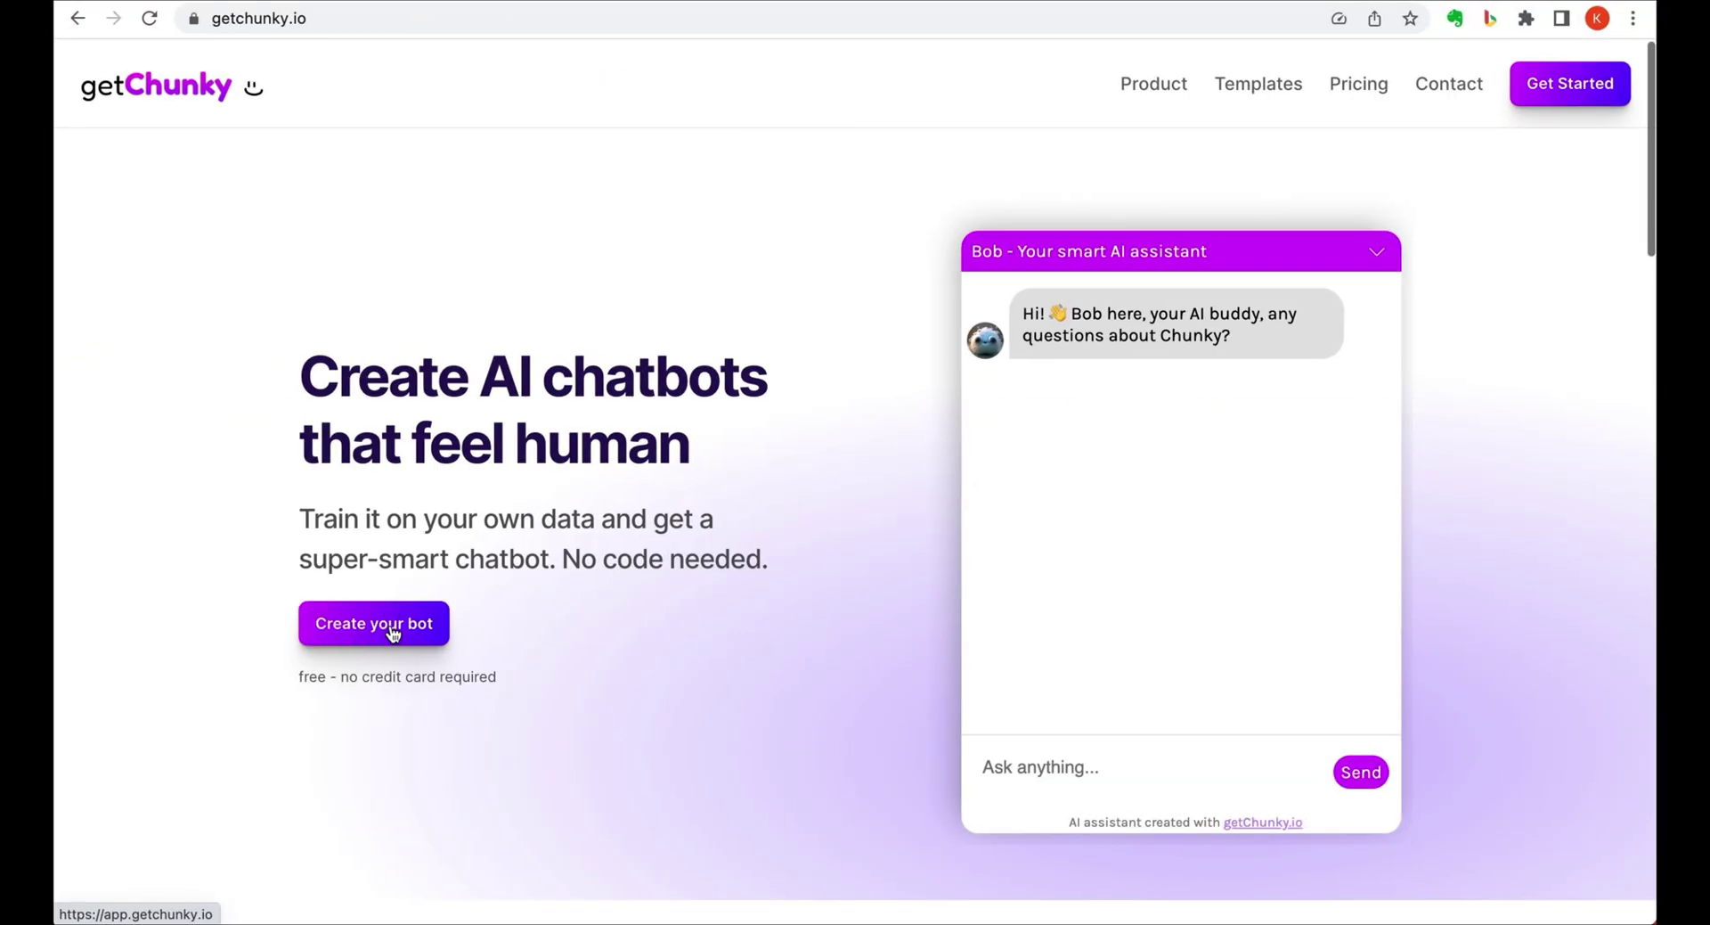
Create a new knowledge-bot agent named KP with handle KP7.
{"action": "left_click", "coordinate": [393, 631]}
{"action": "left_click", "coordinate": [1220, 289]}
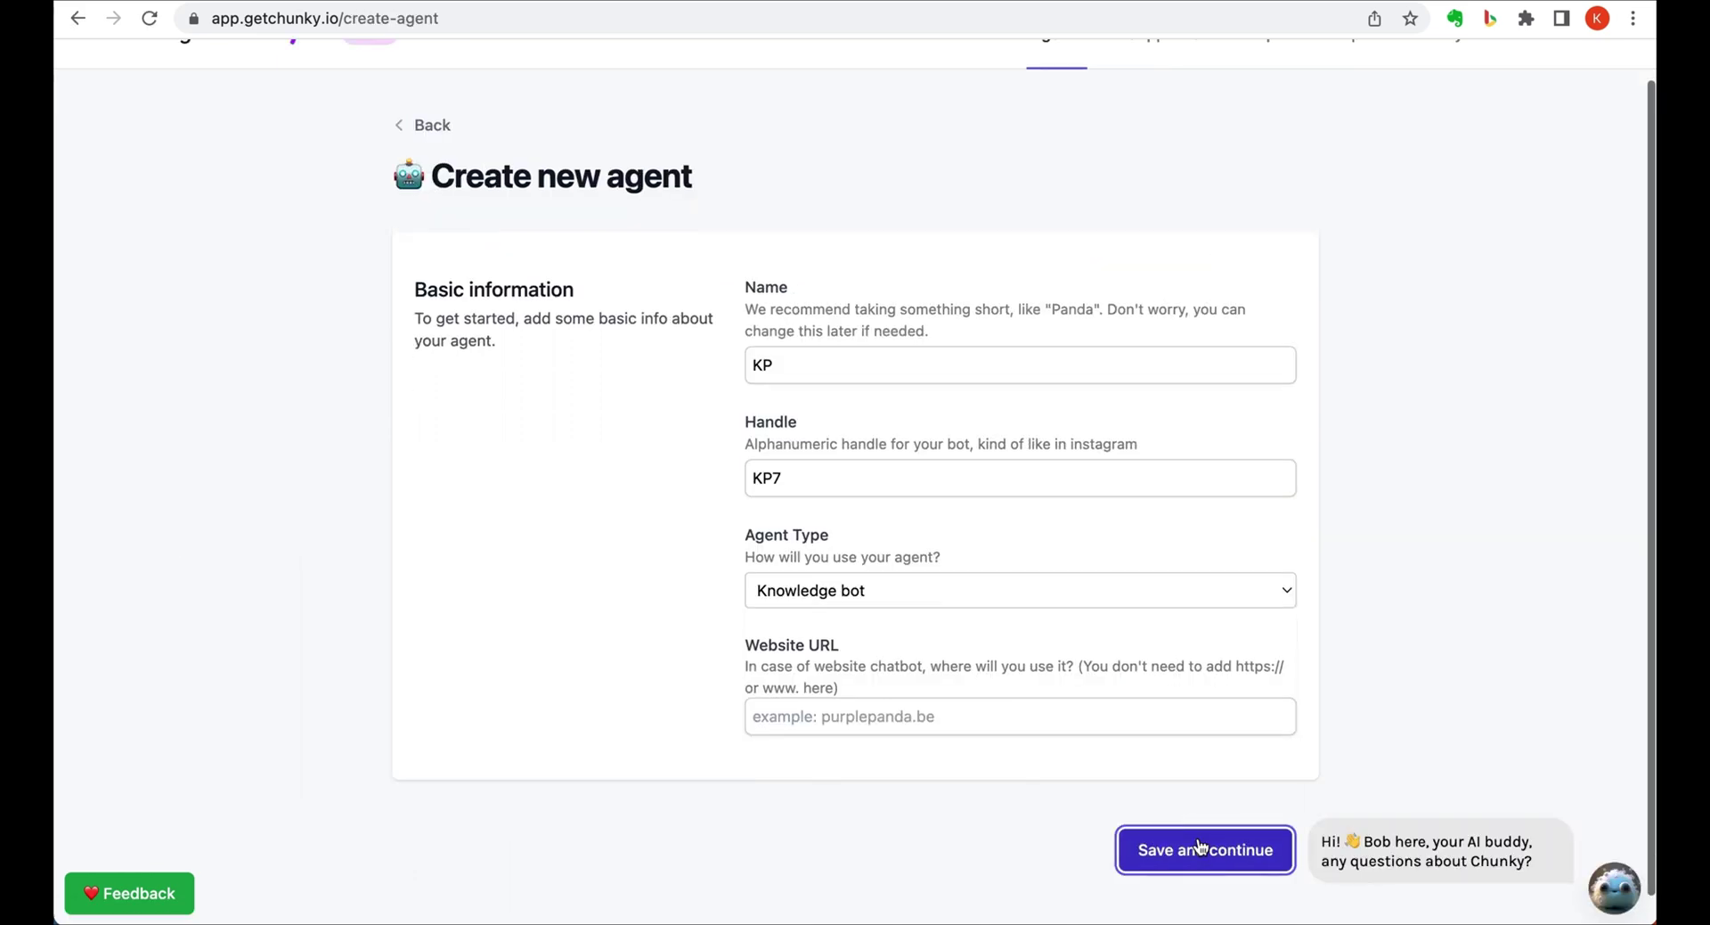
{"action": "left_click", "coordinate": [1198, 847]}
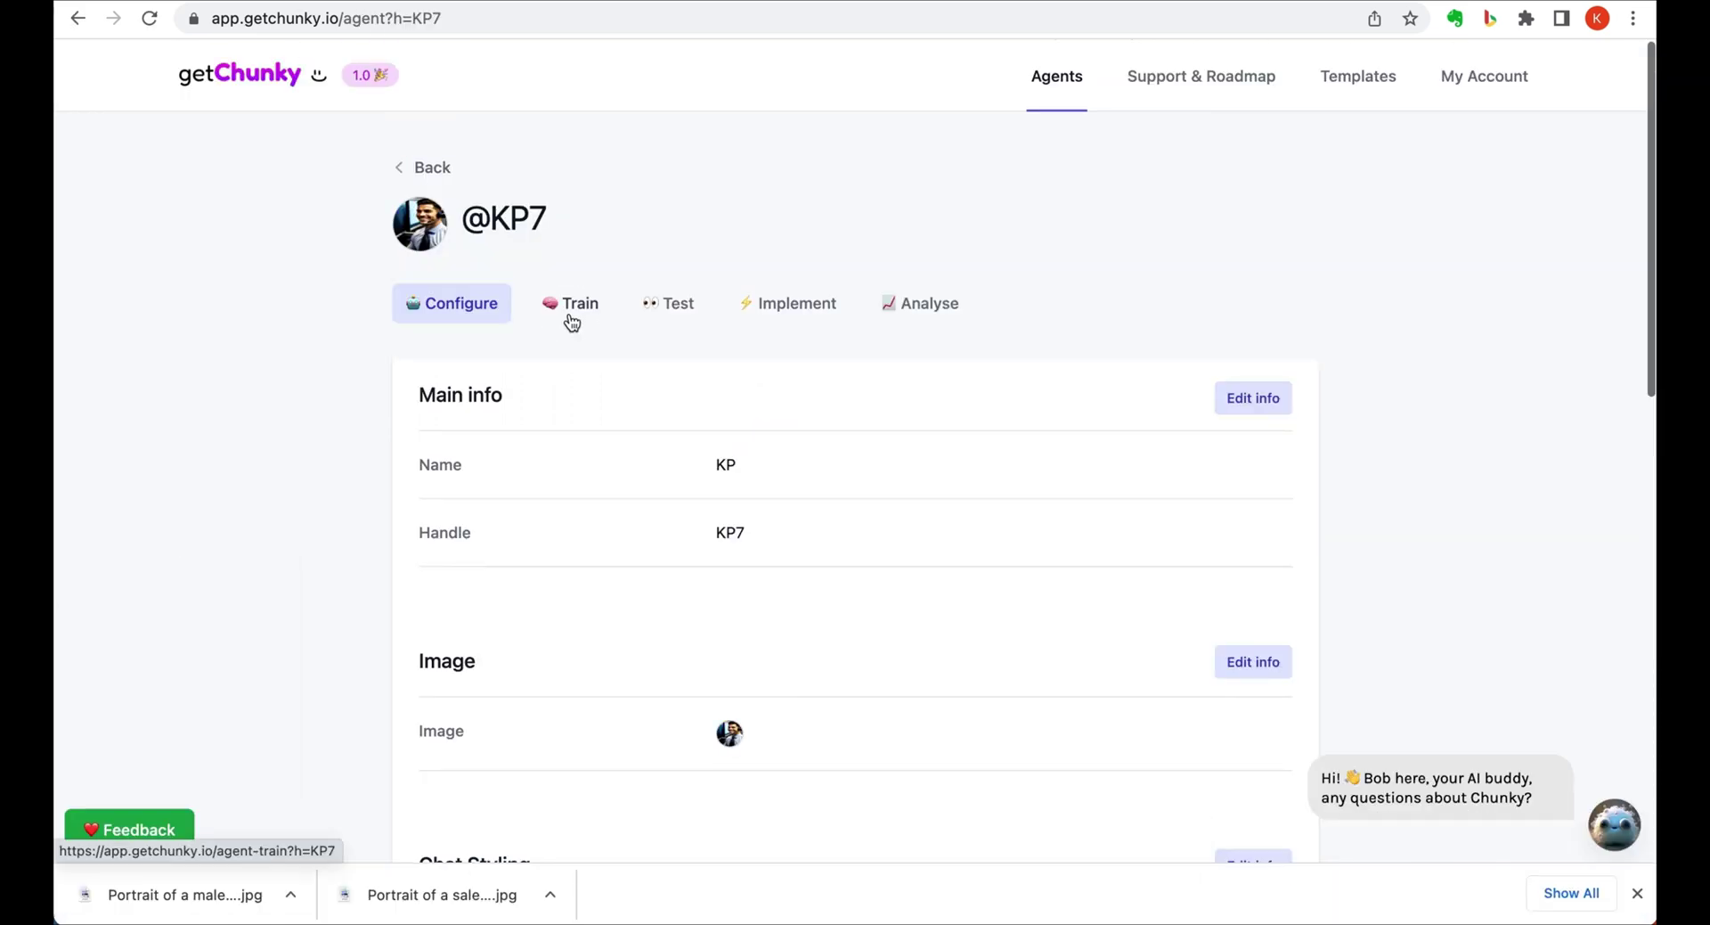
Open the Google Sheets training template from the agent's Quickstart guide and start copying it.
{"action": "left_click", "coordinate": [568, 308]}
{"action": "left_click", "coordinate": [484, 532]}
{"action": "left_click", "coordinate": [1391, 525]}
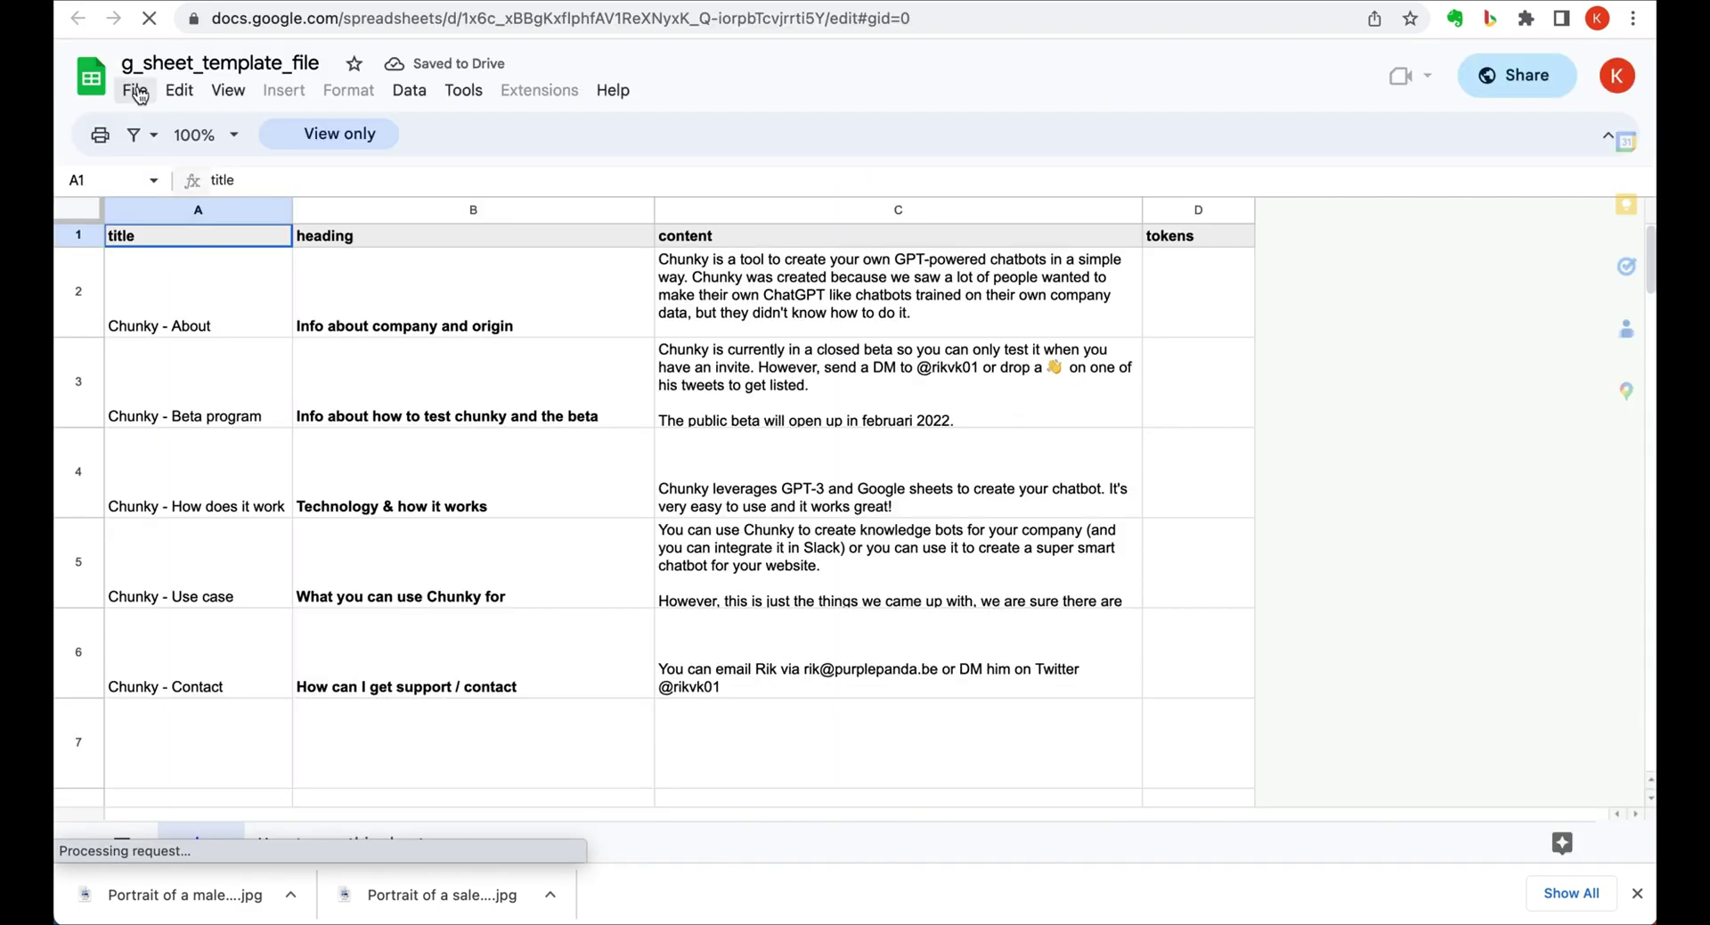
{"action": "left_click", "coordinate": [135, 90]}
Copy the template sheet and paste in the chip-usage and one-chip-per-Gameweek answers.
{"action": "left_click", "coordinate": [203, 259]}
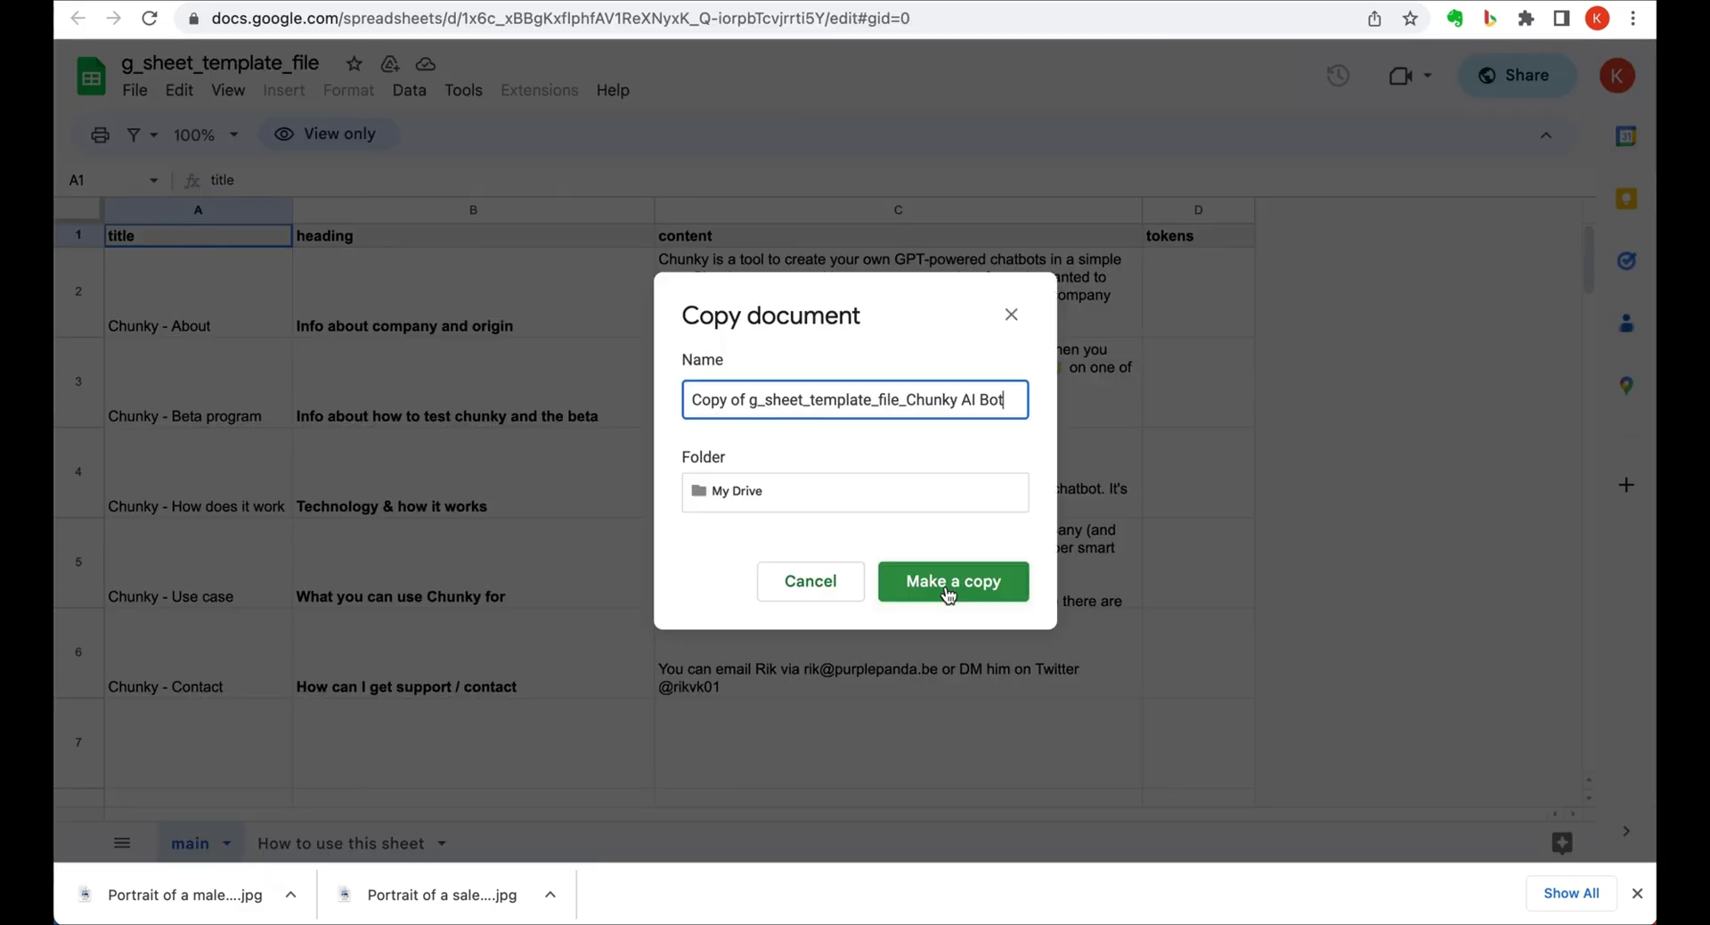
{"action": "left_click", "coordinate": [948, 581]}
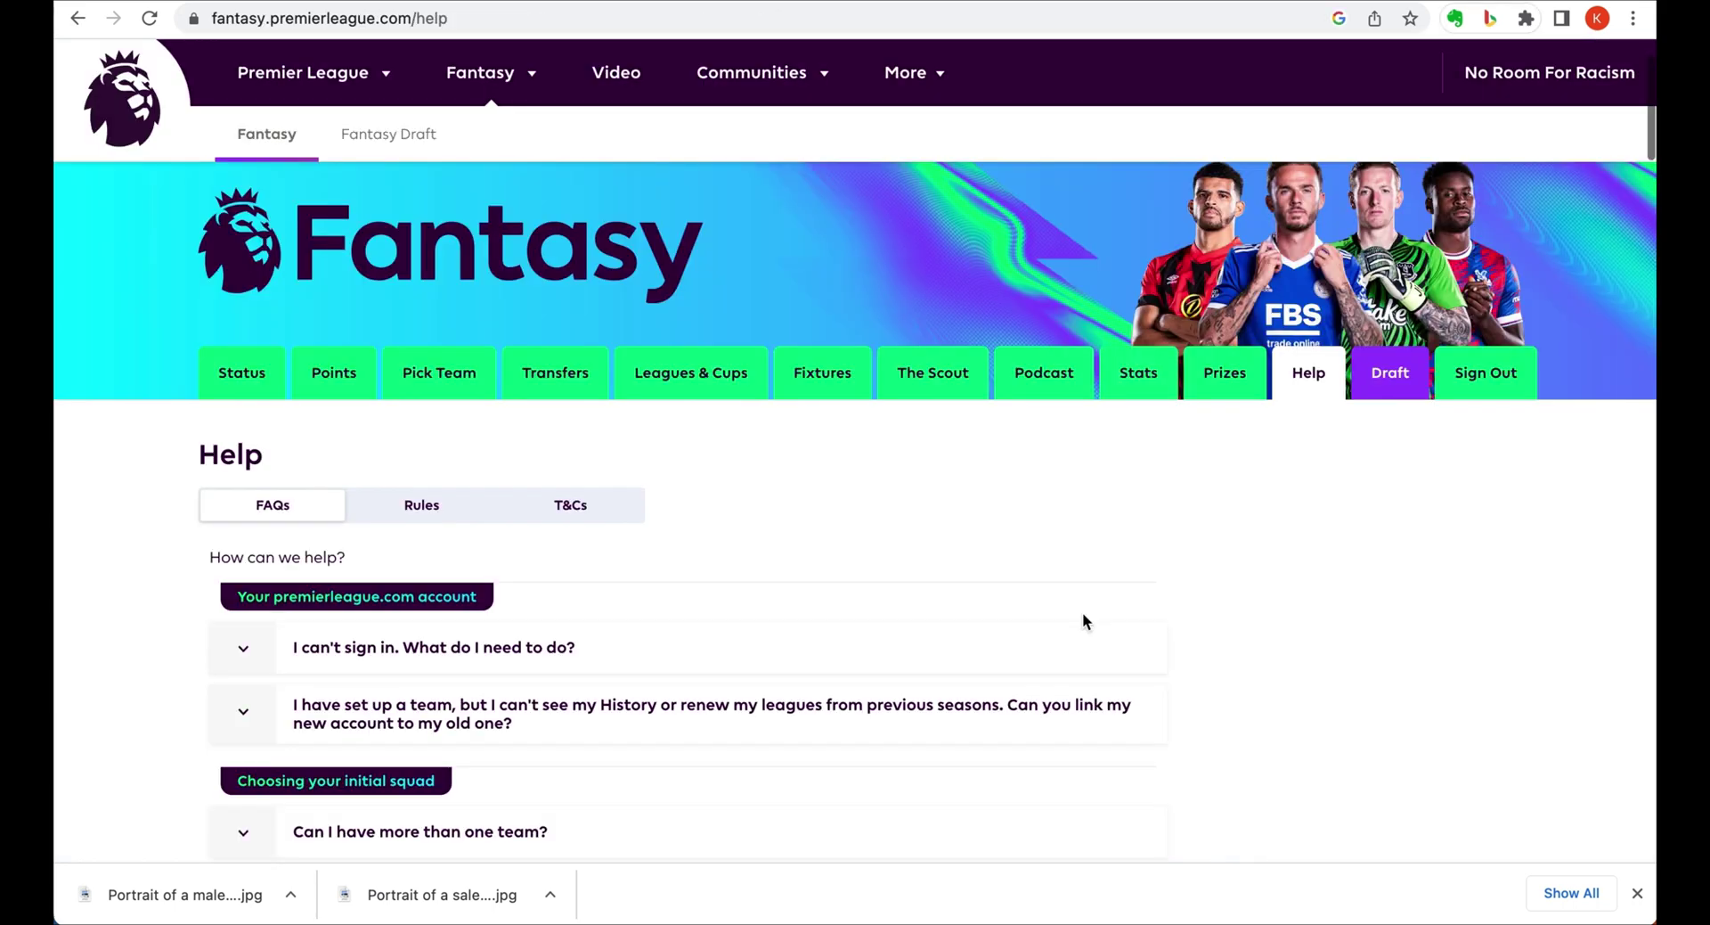
{"action": "scroll", "coordinate": [1084, 618], "scroll_direction": "down", "scroll_amount": 5}
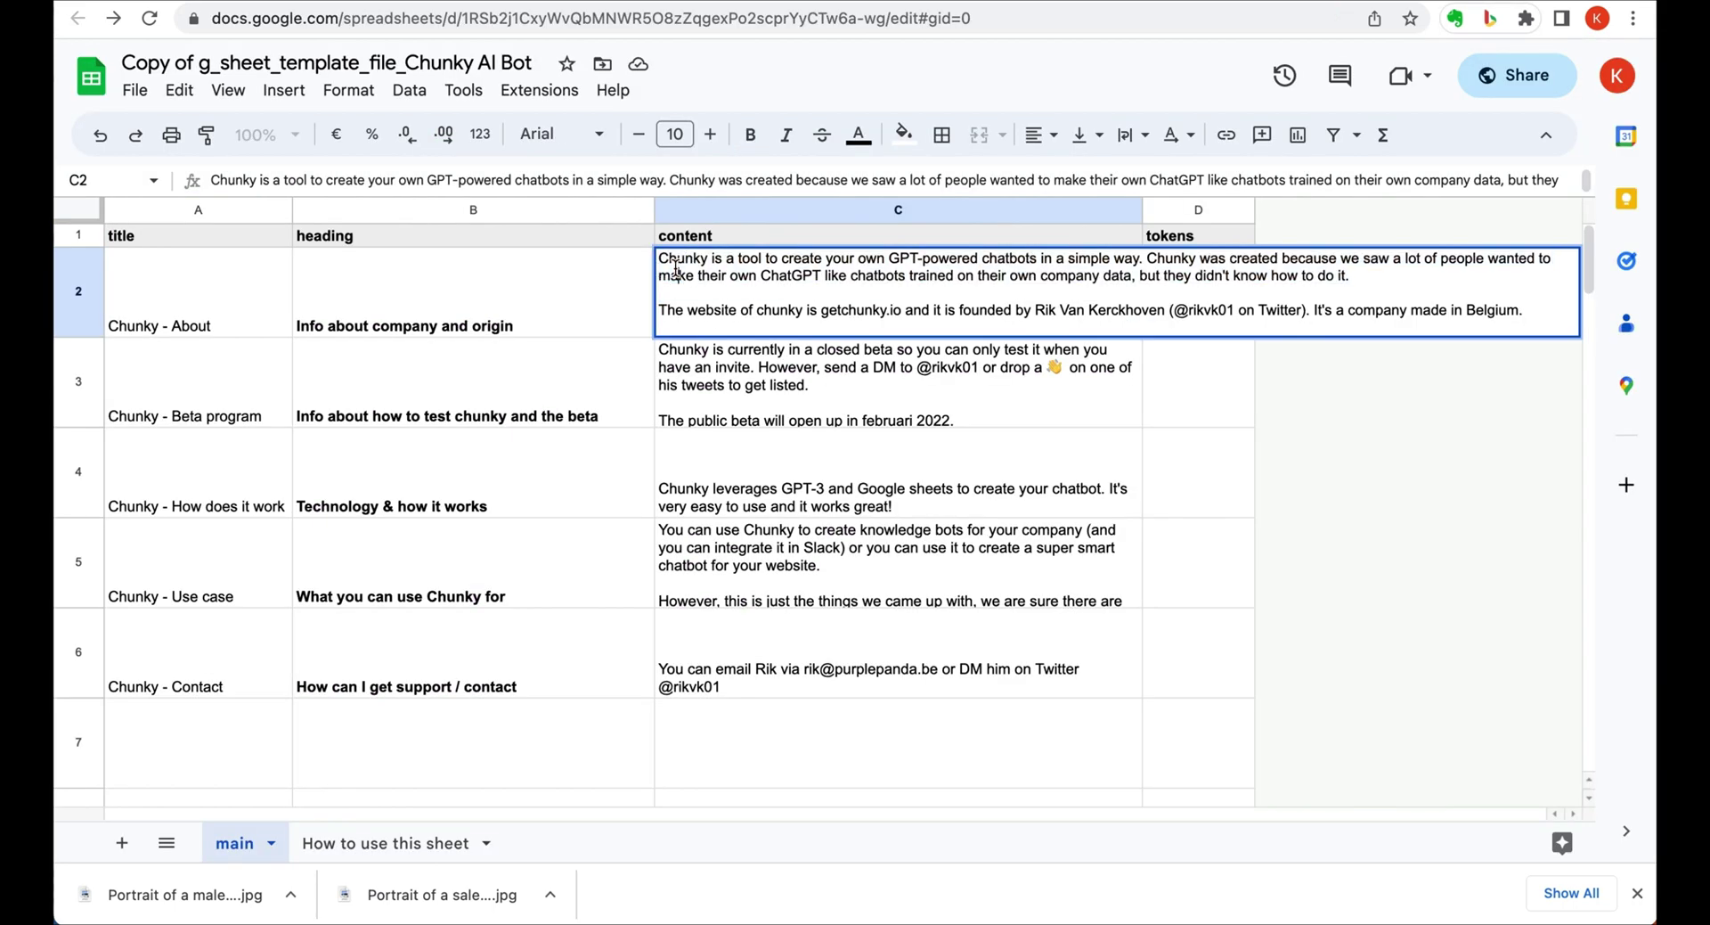
{"action": "key", "text": "ctrl+v"}
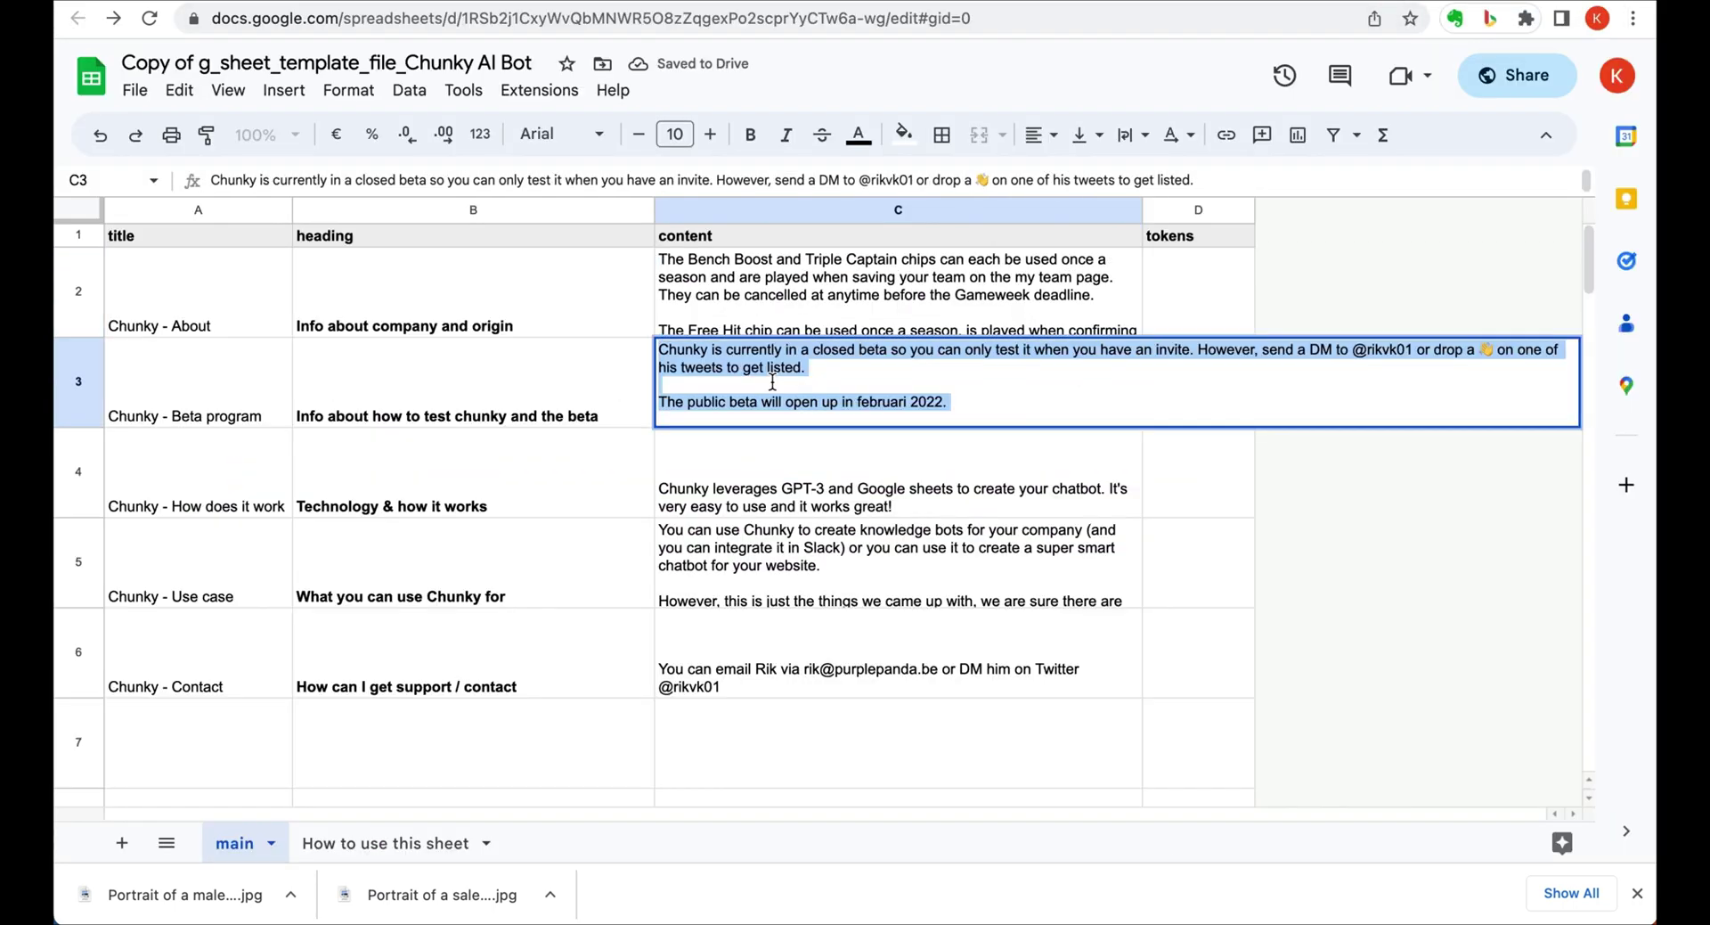
{"action": "key", "text": "ctrl+v"}
{"action": "left_click_drag", "start_coordinate": [233, 682], "coordinate": [681, 708]}
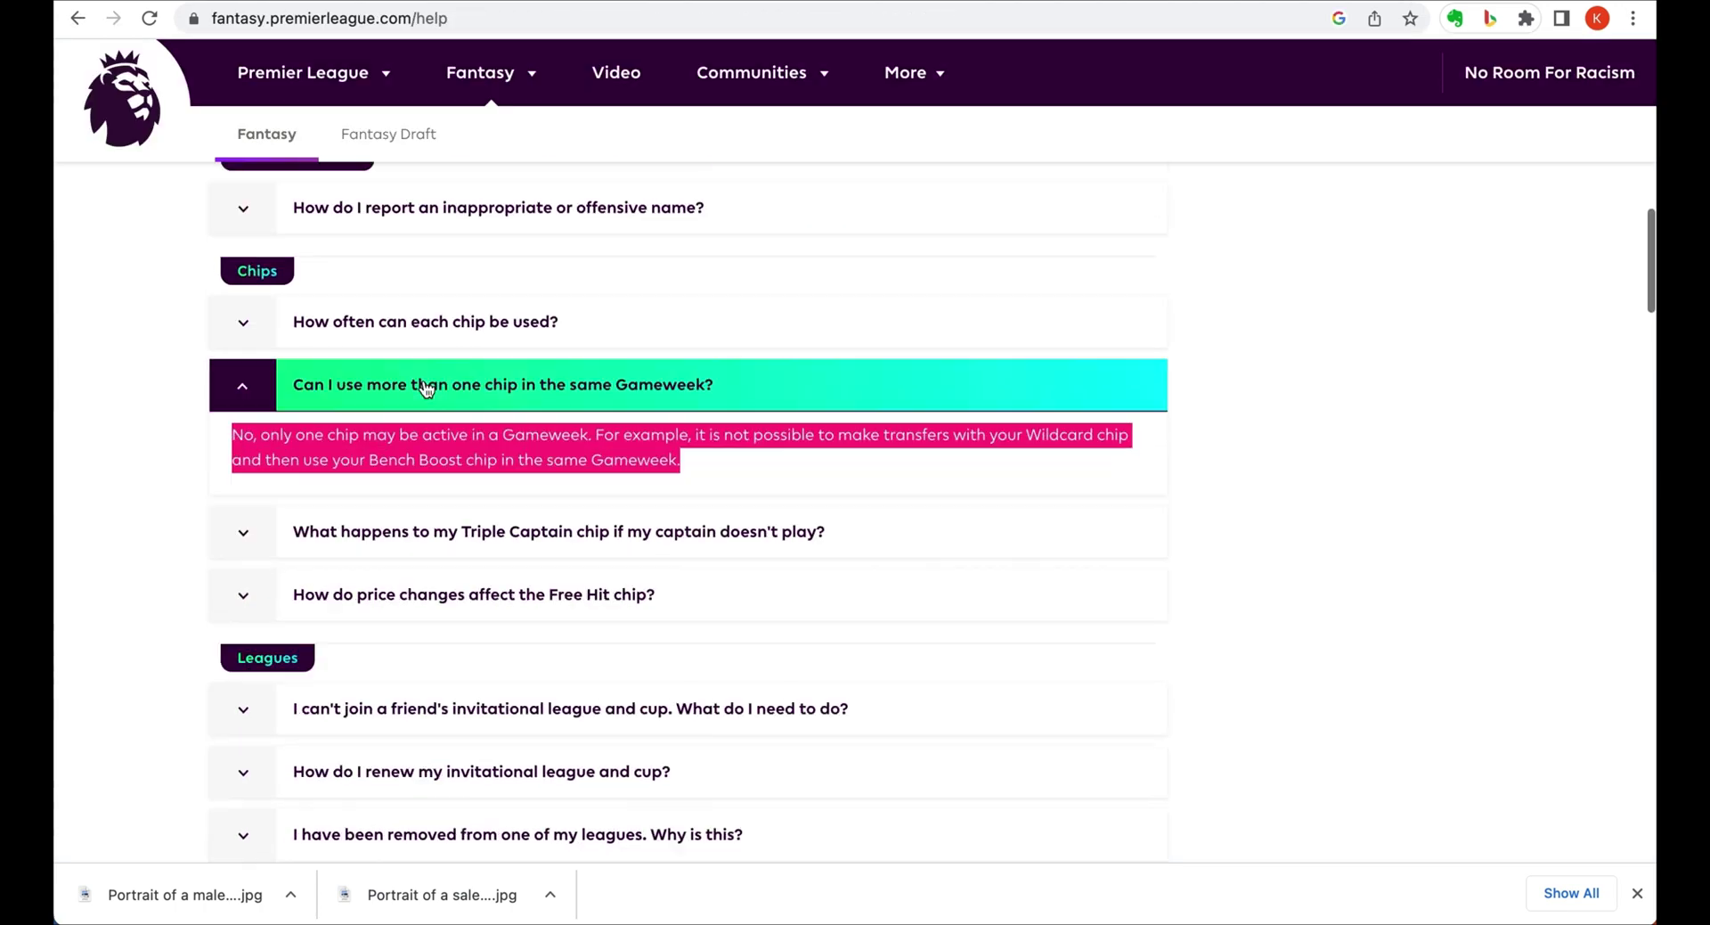
Paste the Triple Captain and Free Hit chip answers into cells C4 and C5.
{"action": "left_click", "coordinate": [418, 312]}
{"action": "left_click", "coordinate": [534, 515]}
{"action": "left_click_drag", "start_coordinate": [234, 485], "coordinate": [343, 509]}
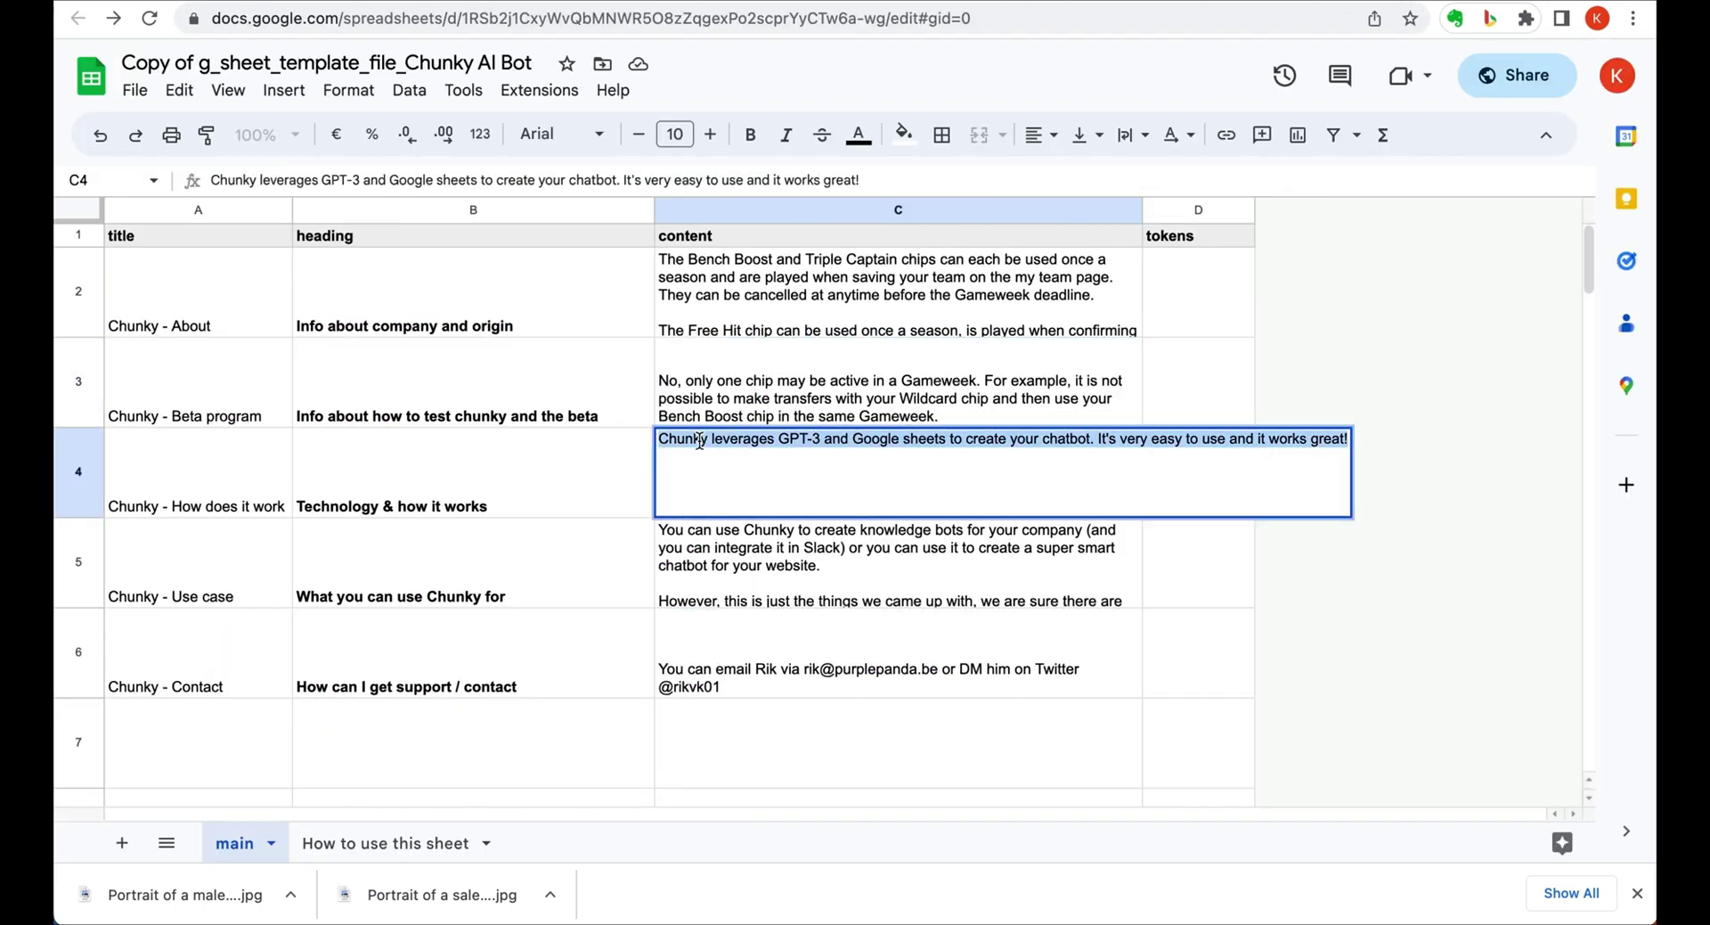
{"action": "key", "text": "ctrl+v"}
{"action": "left_click", "coordinate": [739, 539]}
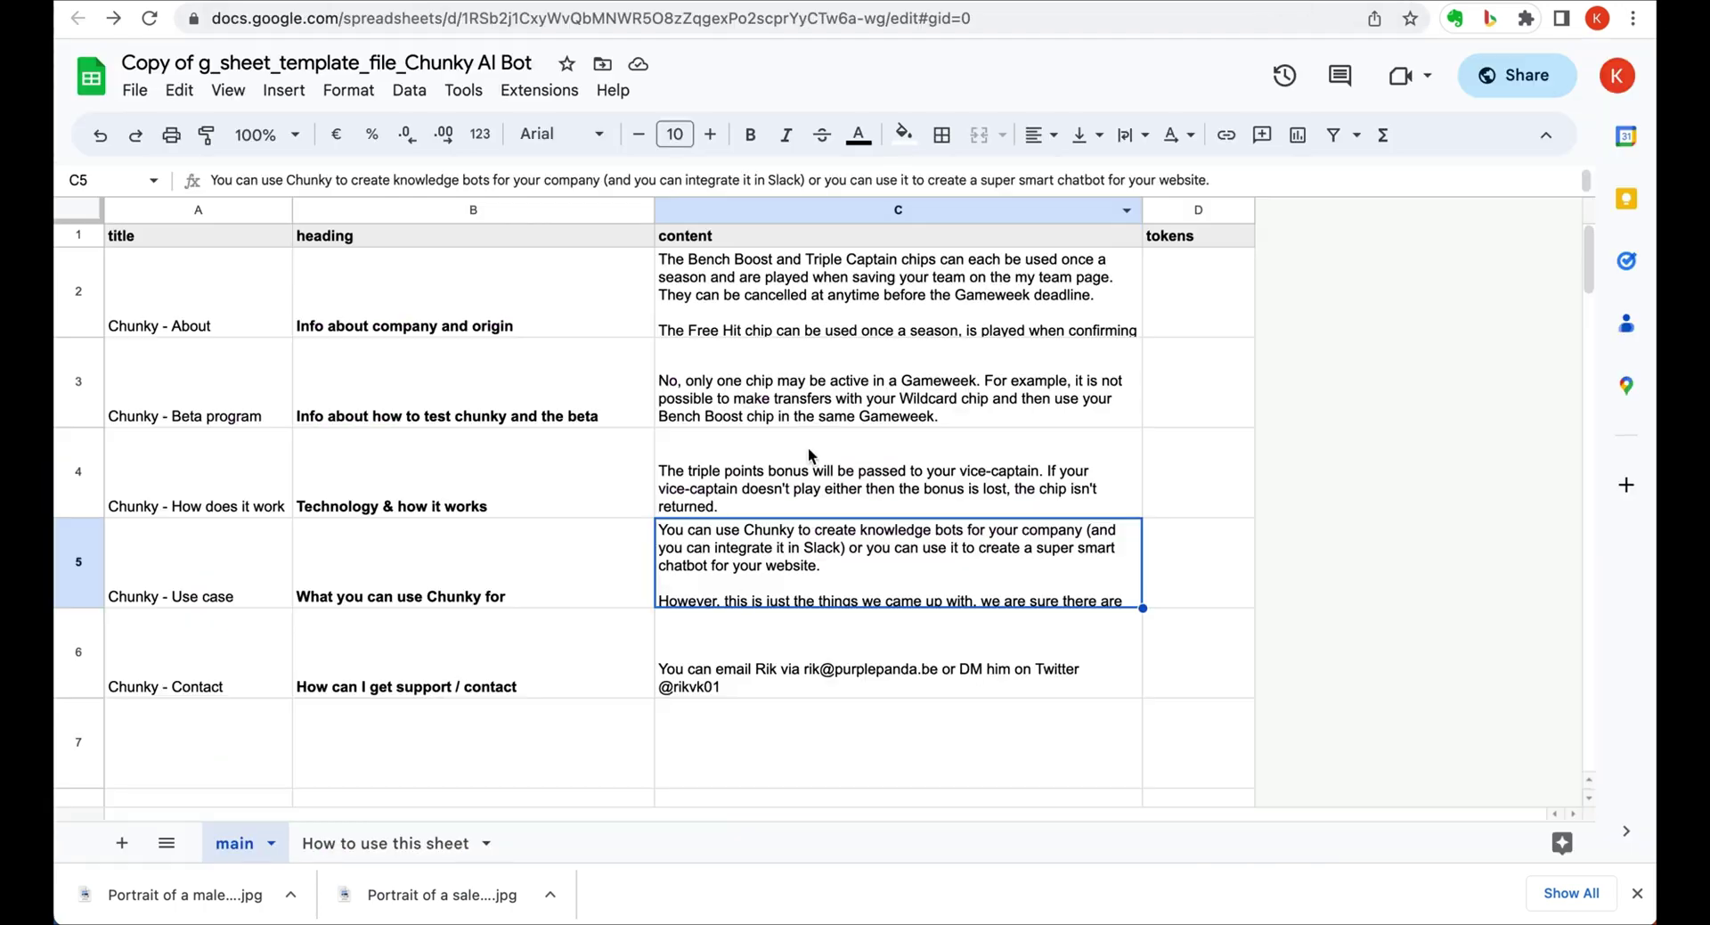
{"action": "key", "text": "ctrl+v"}
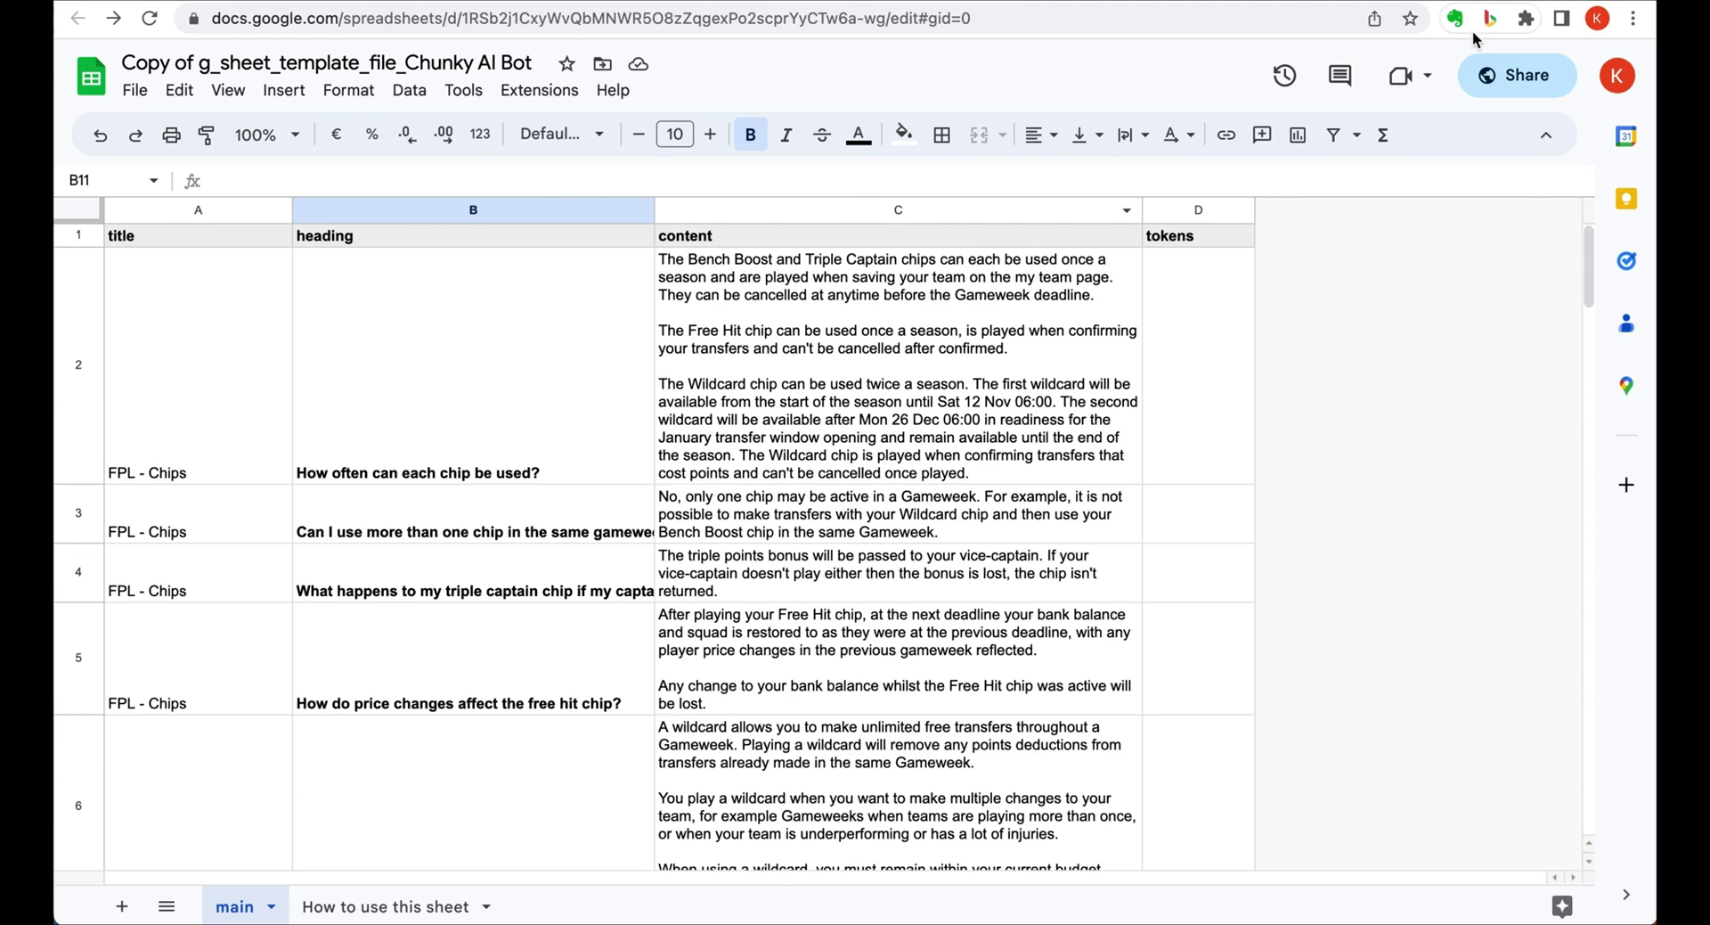
Copy the sheet's anyone-with-the-link share link.
{"action": "left_click", "coordinate": [1521, 78]}
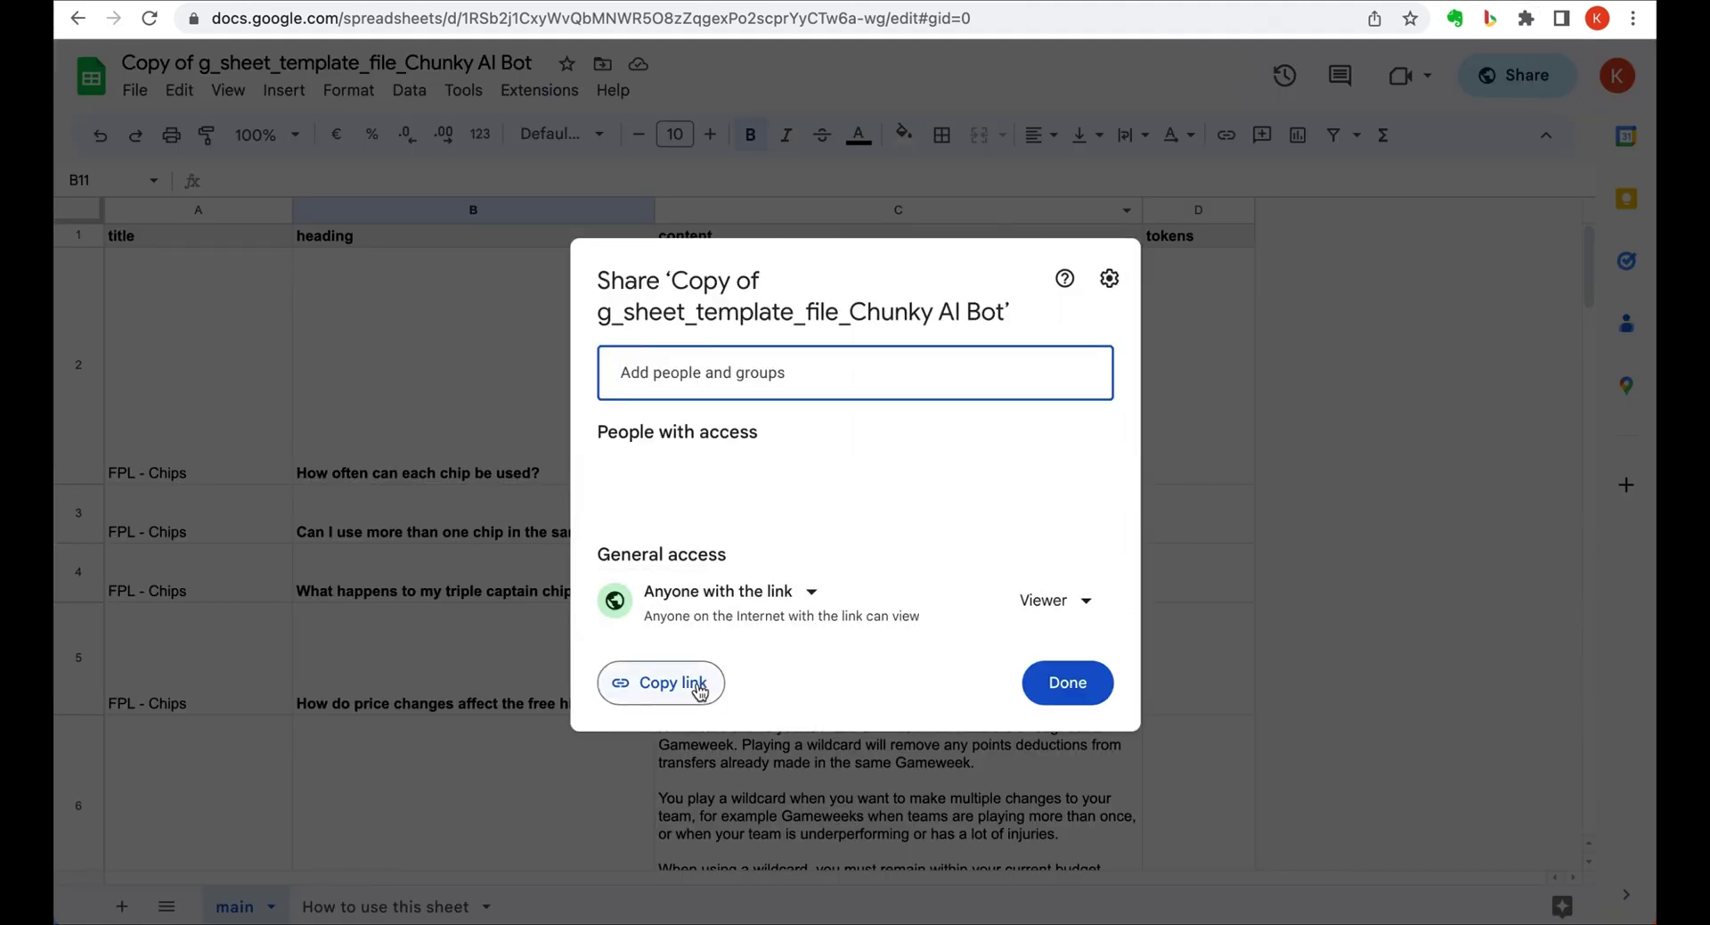
{"action": "left_click", "coordinate": [699, 684]}
{"action": "left_click", "coordinate": [1075, 682]}
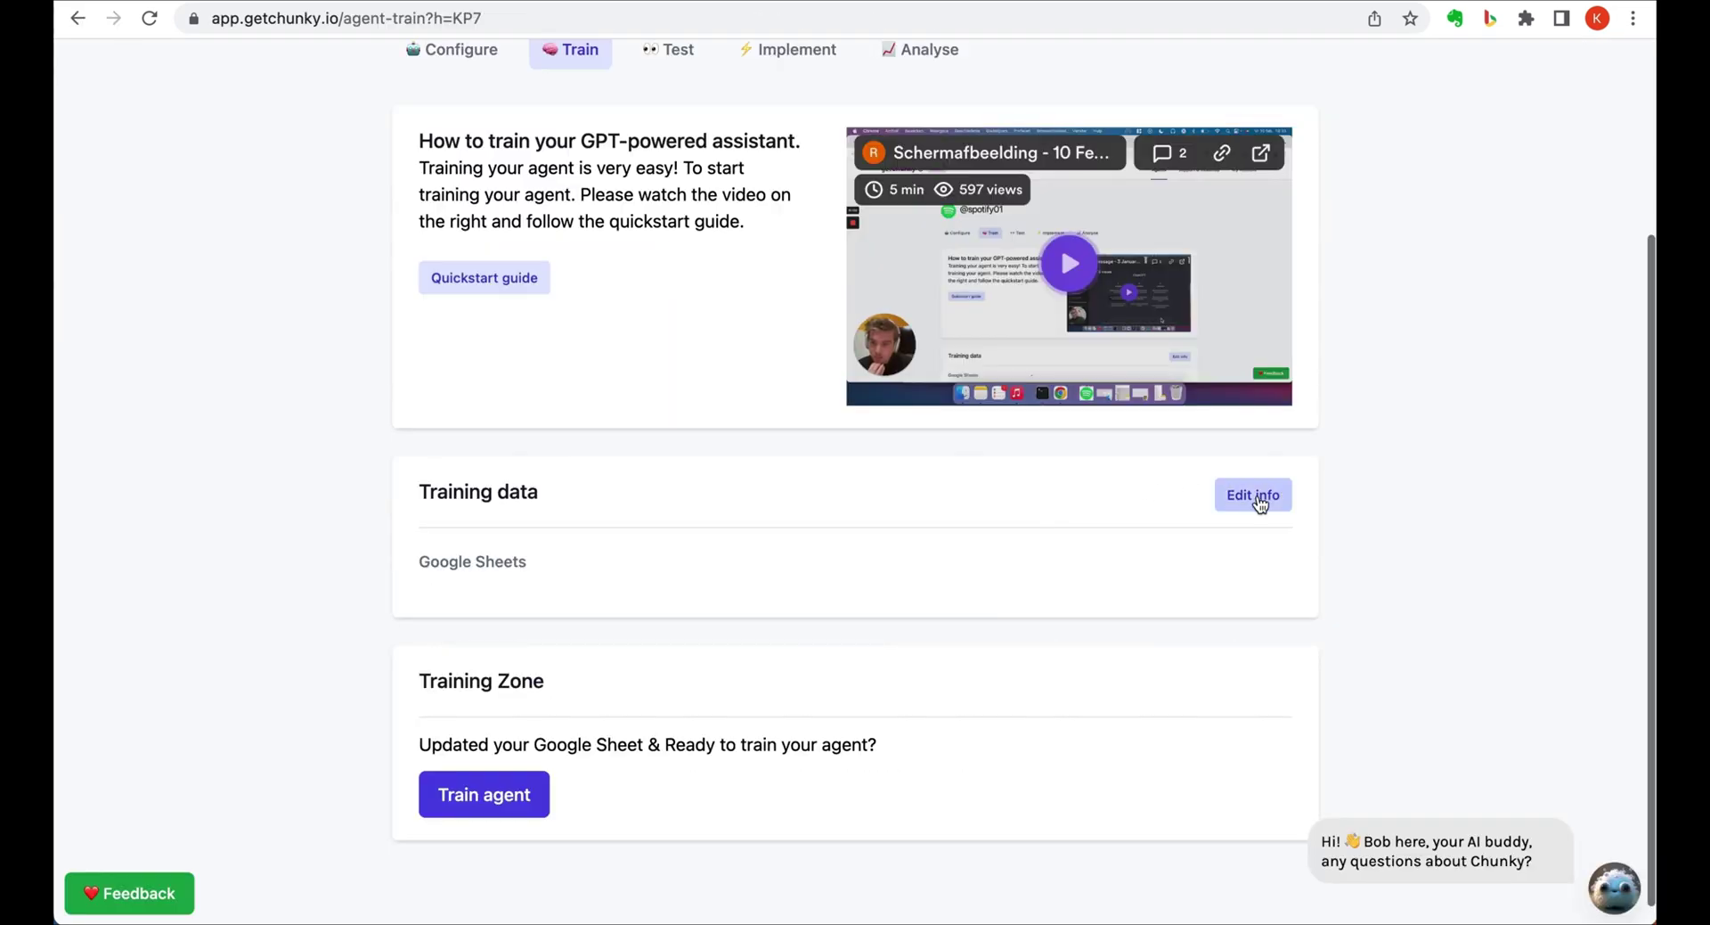
Save the shared sheet URL as the KP7 agent's training data and train the agent.
{"action": "left_click", "coordinate": [1254, 492]}
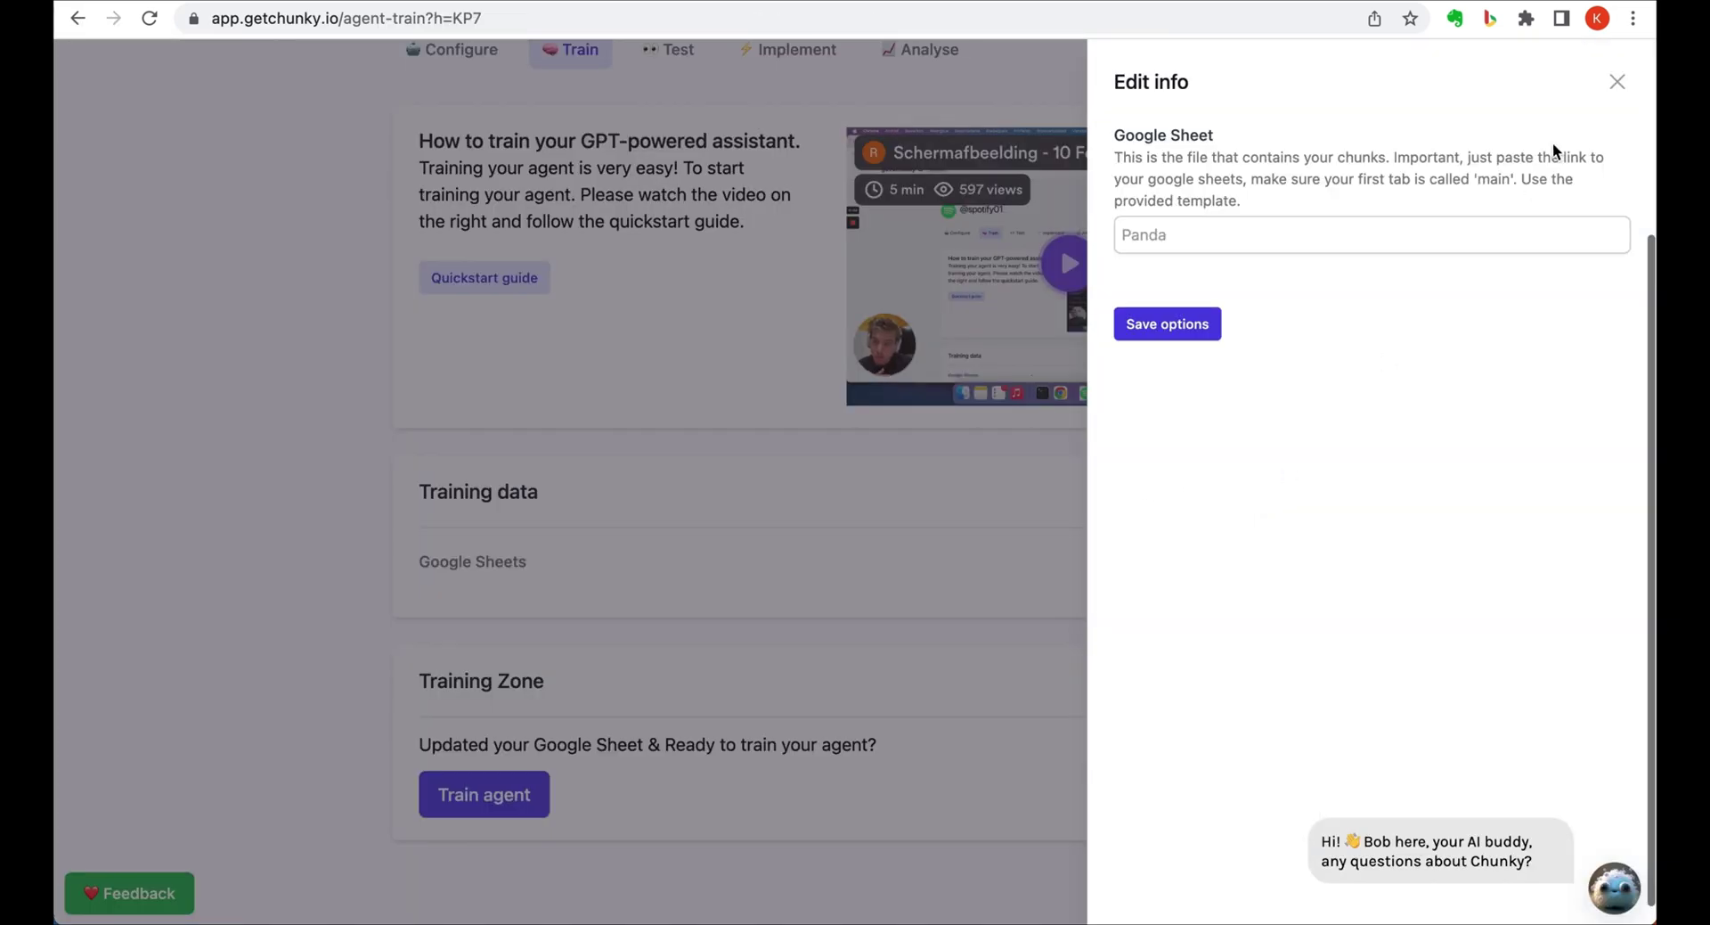
{"action": "left_click", "coordinate": [1386, 234]}
{"action": "key", "text": "super+v"}
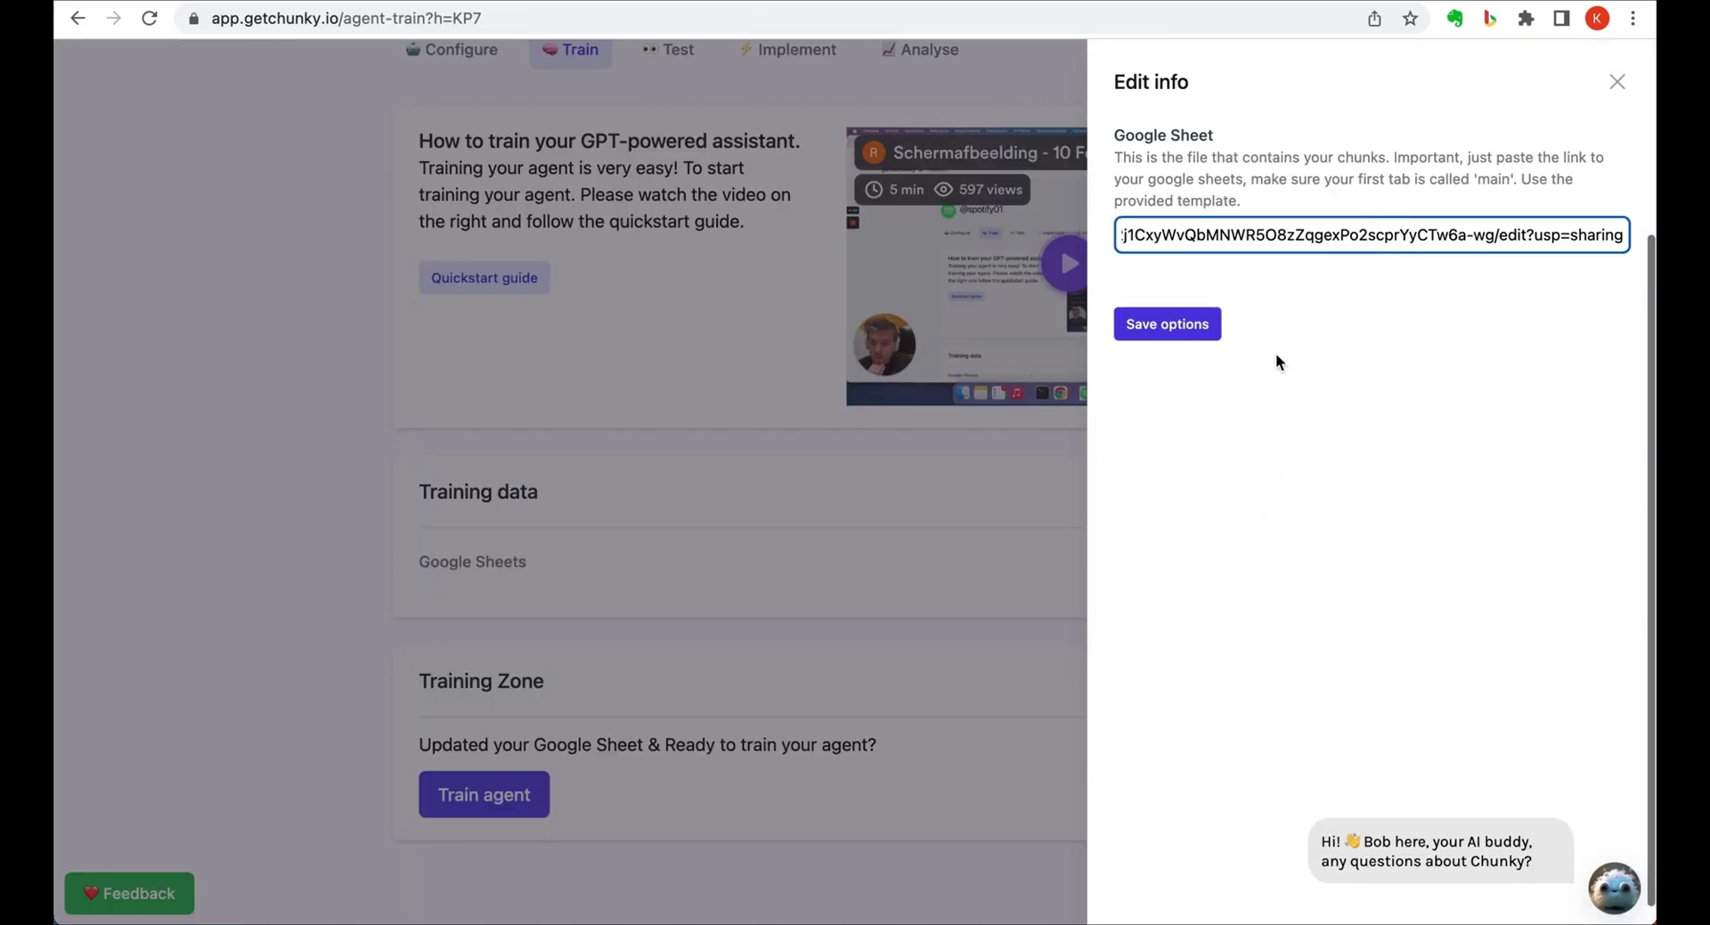
{"action": "left_click", "coordinate": [1191, 330]}
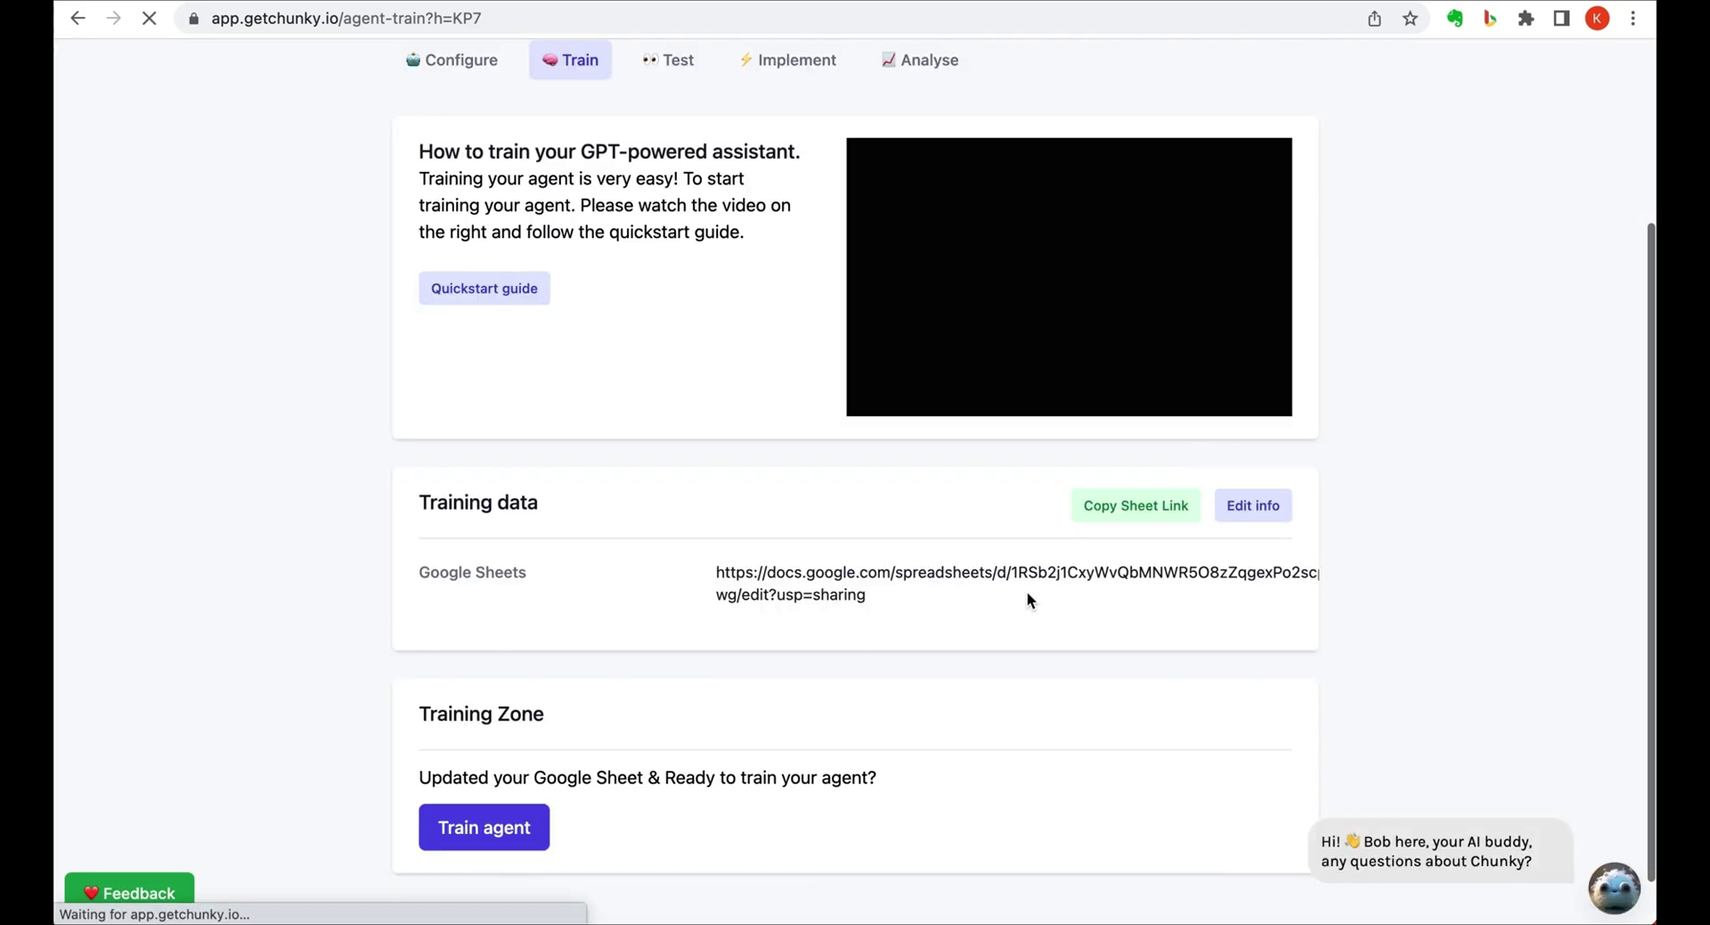
{"action": "scroll", "coordinate": [1009, 612], "scroll_direction": "down", "scroll_amount": 1}
{"action": "left_click", "coordinate": [523, 761]}
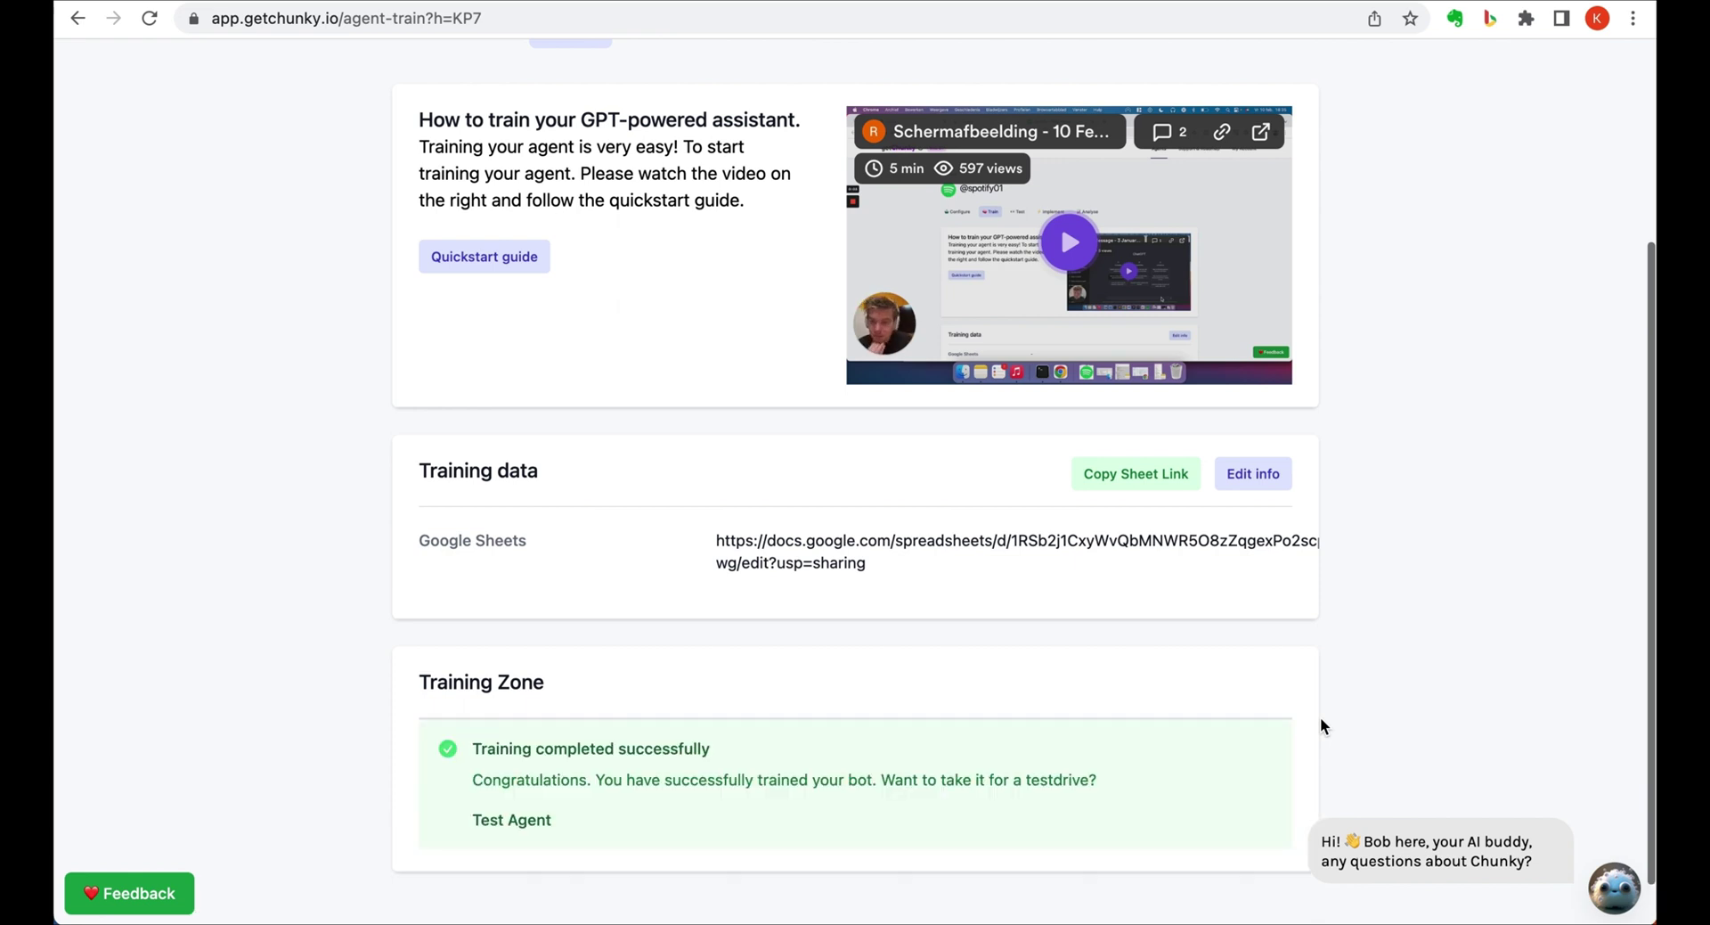
Ask the bot 'what is a wildcard' in the test chat, then view its share link and embed code.
{"action": "left_click", "coordinate": [514, 821]}
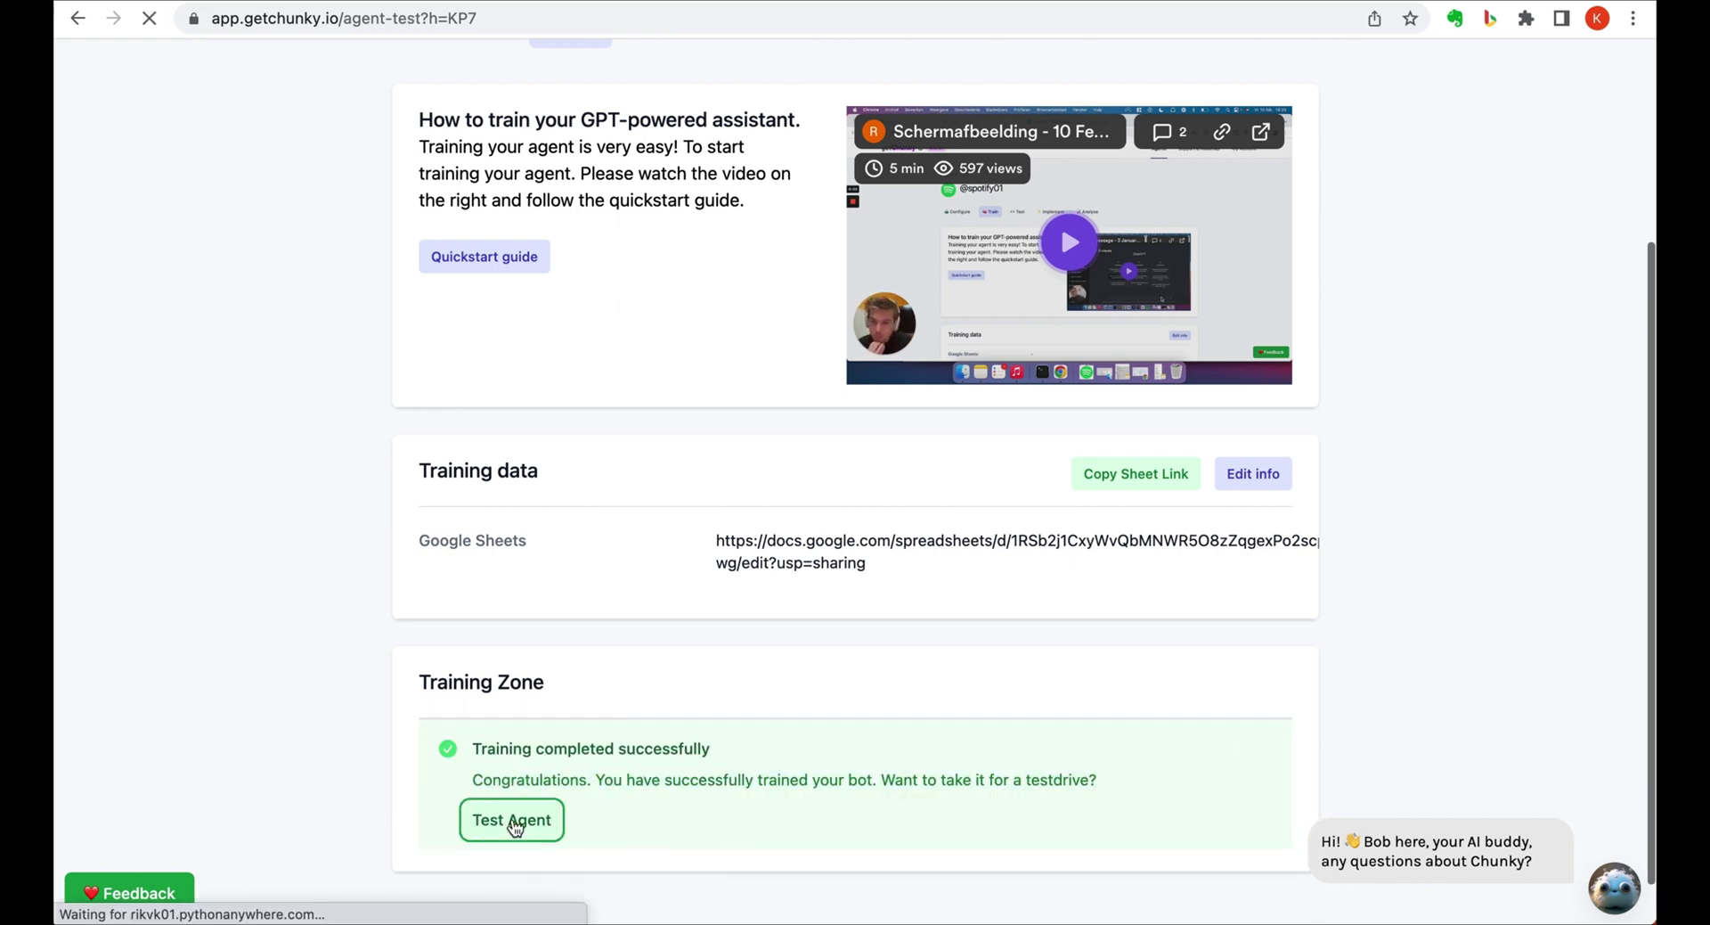
{"action": "type", "text": "what is a wildcard"}
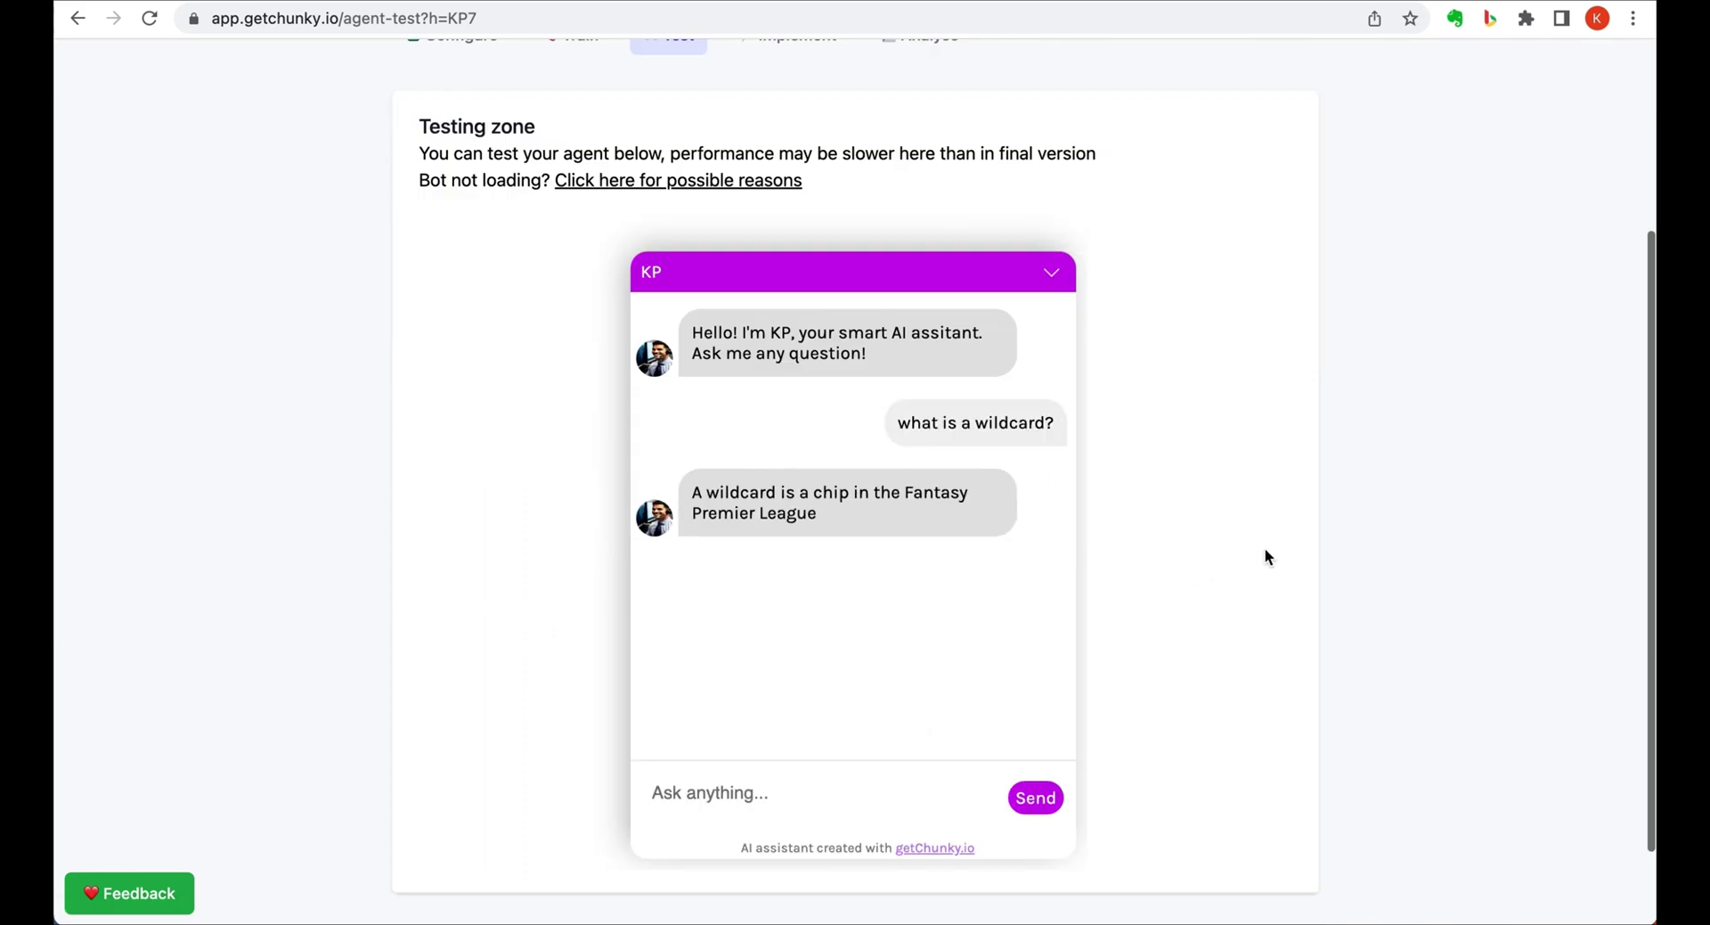
{"action": "scroll", "coordinate": [789, 376], "scroll_direction": "up", "scroll_amount": 3}
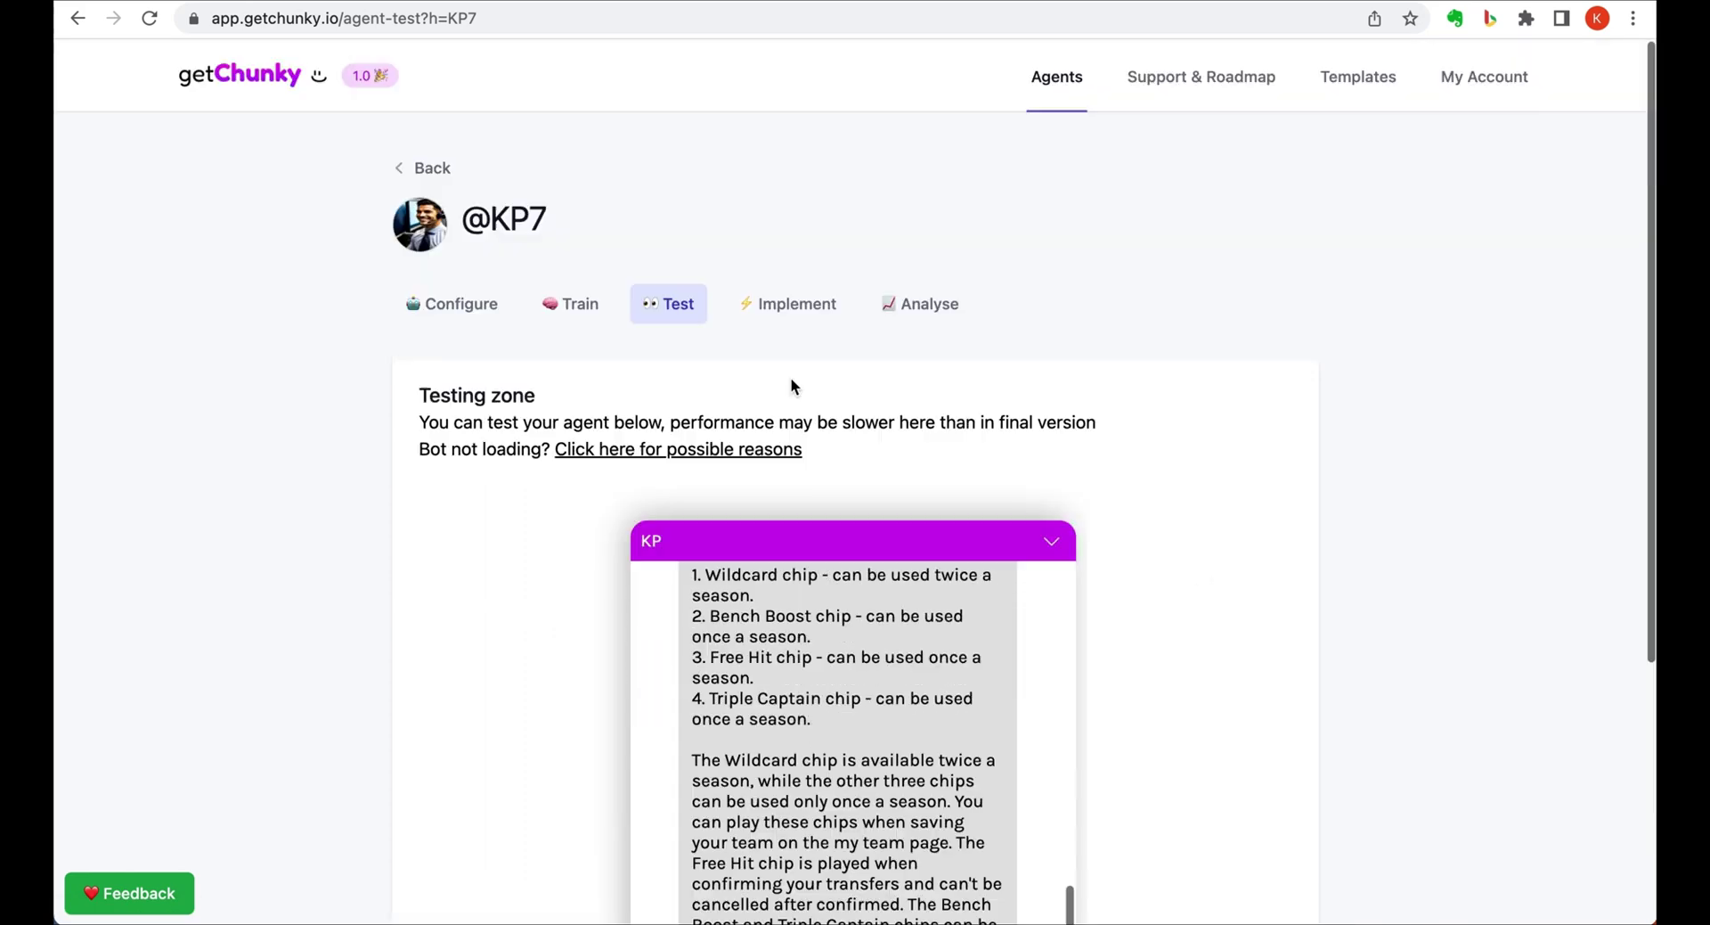
{"action": "left_click", "coordinate": [798, 306]}
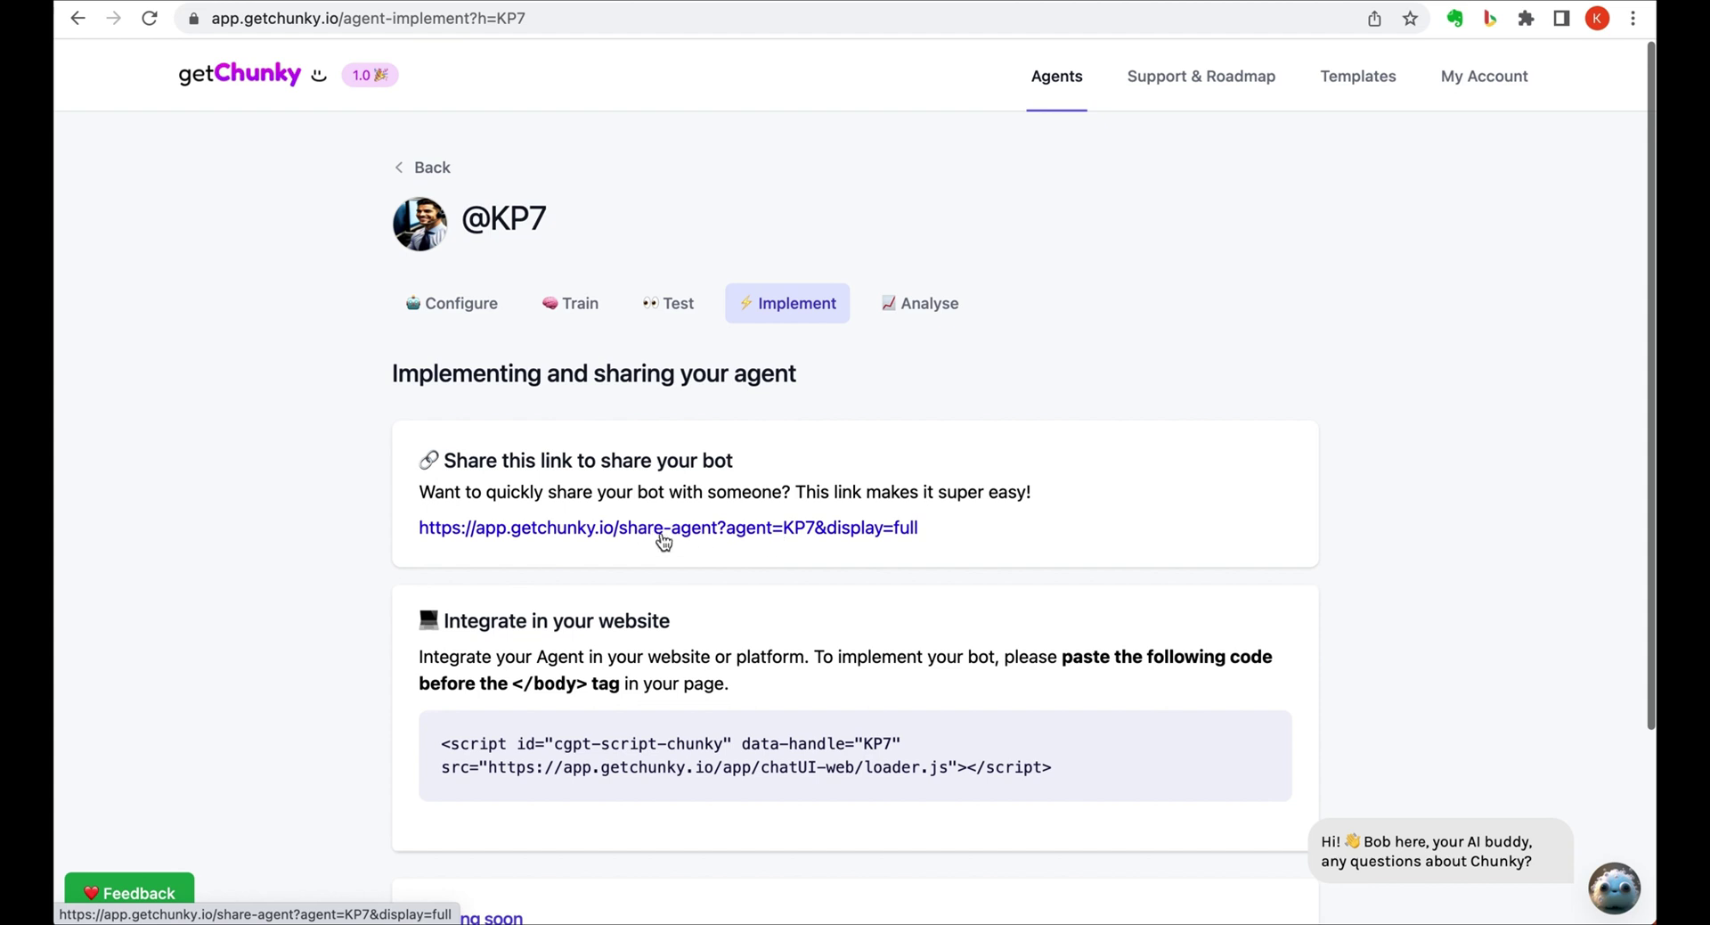
Scroll through the getChunky chatbot templates and open the LeadGen Chatbot template.
{"action": "scroll", "coordinate": [733, 539], "scroll_direction": "down", "scroll_amount": 2}
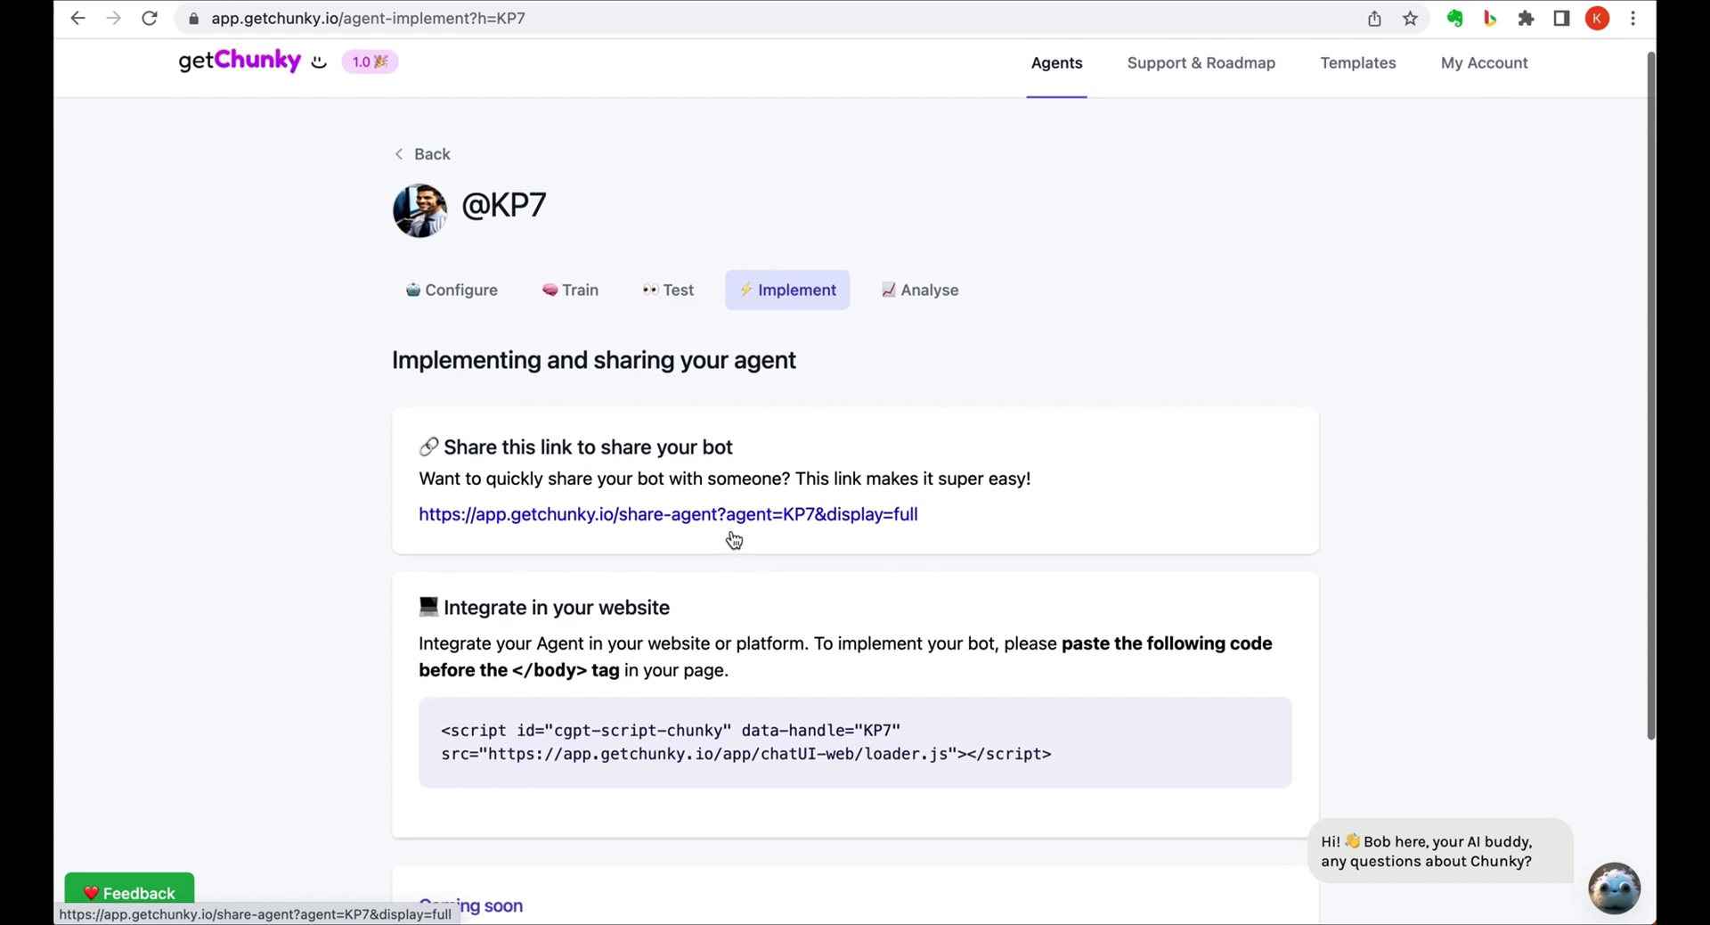
{"action": "scroll", "coordinate": [730, 538], "scroll_direction": "down", "scroll_amount": 2}
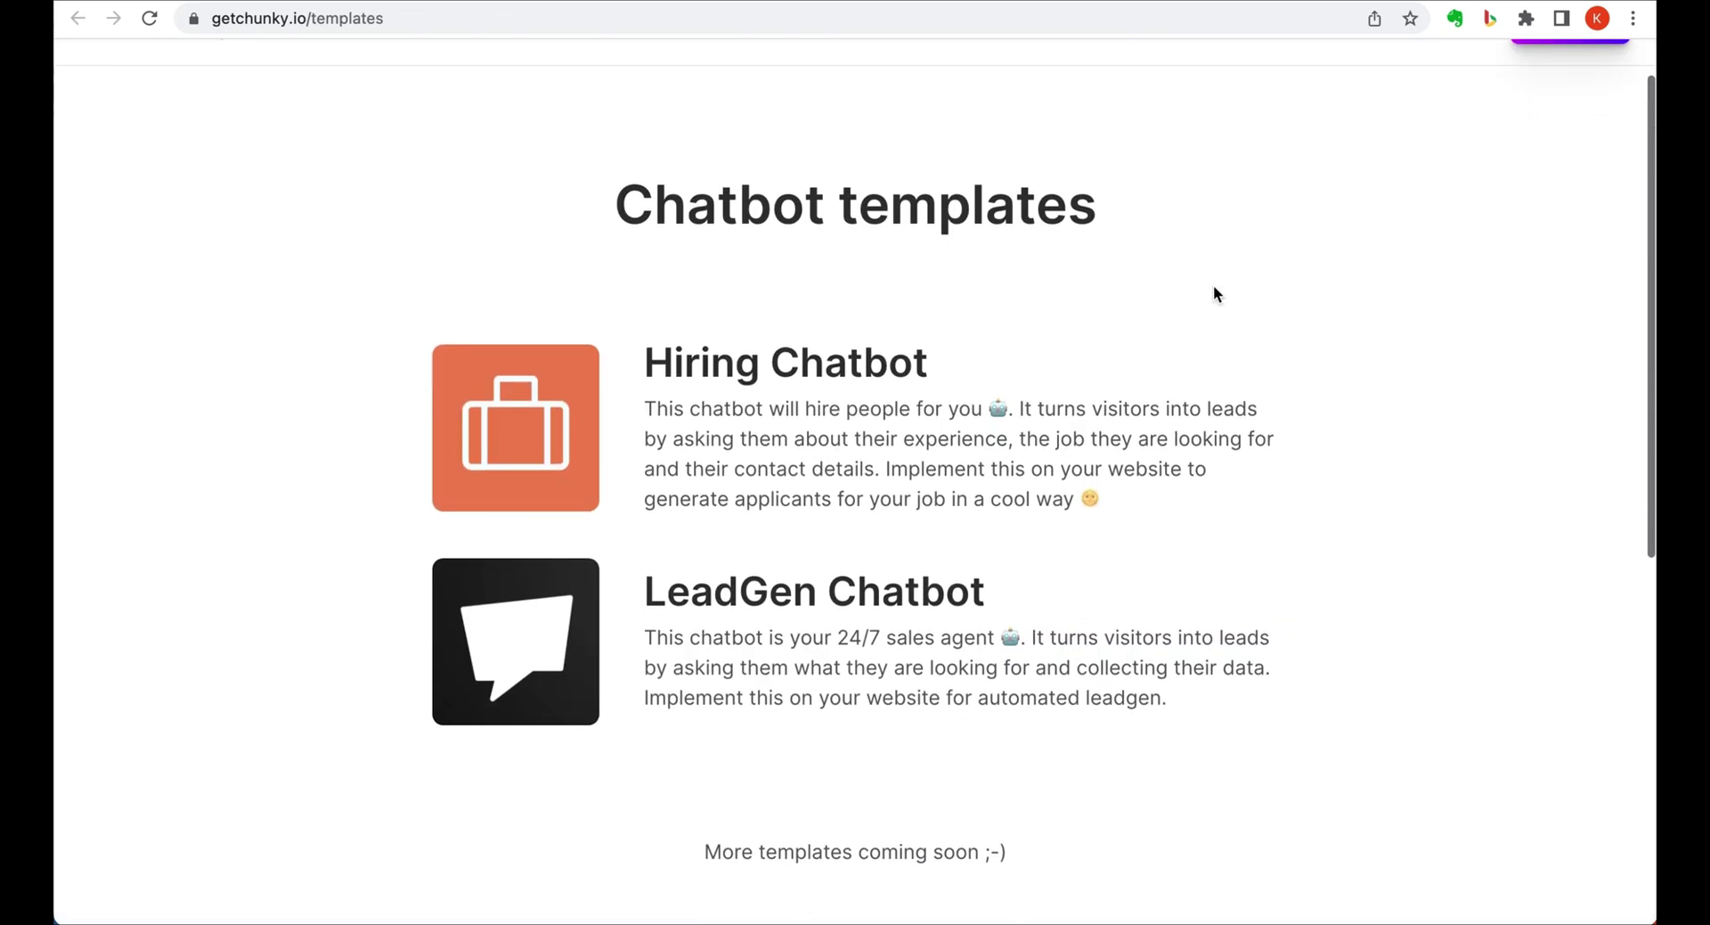
{"action": "scroll", "coordinate": [1214, 290], "scroll_direction": "down", "scroll_amount": 2}
{"action": "scroll", "coordinate": [1215, 306], "scroll_direction": "down", "scroll_amount": 2}
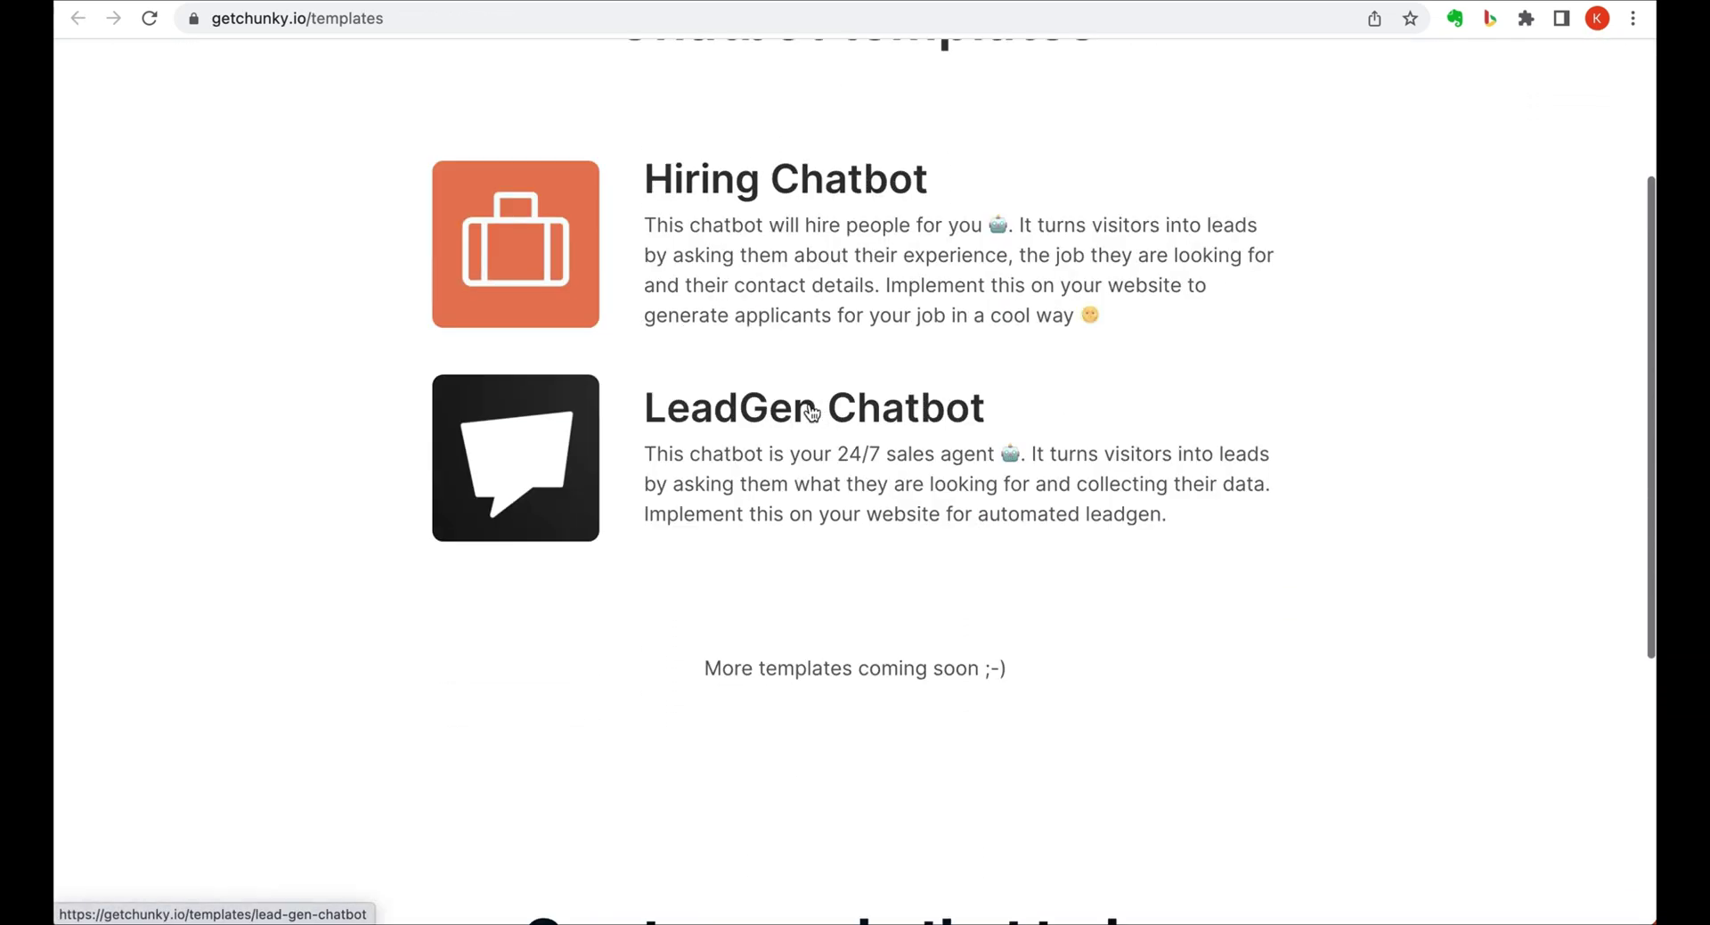
{"action": "left_click", "coordinate": [811, 412]}
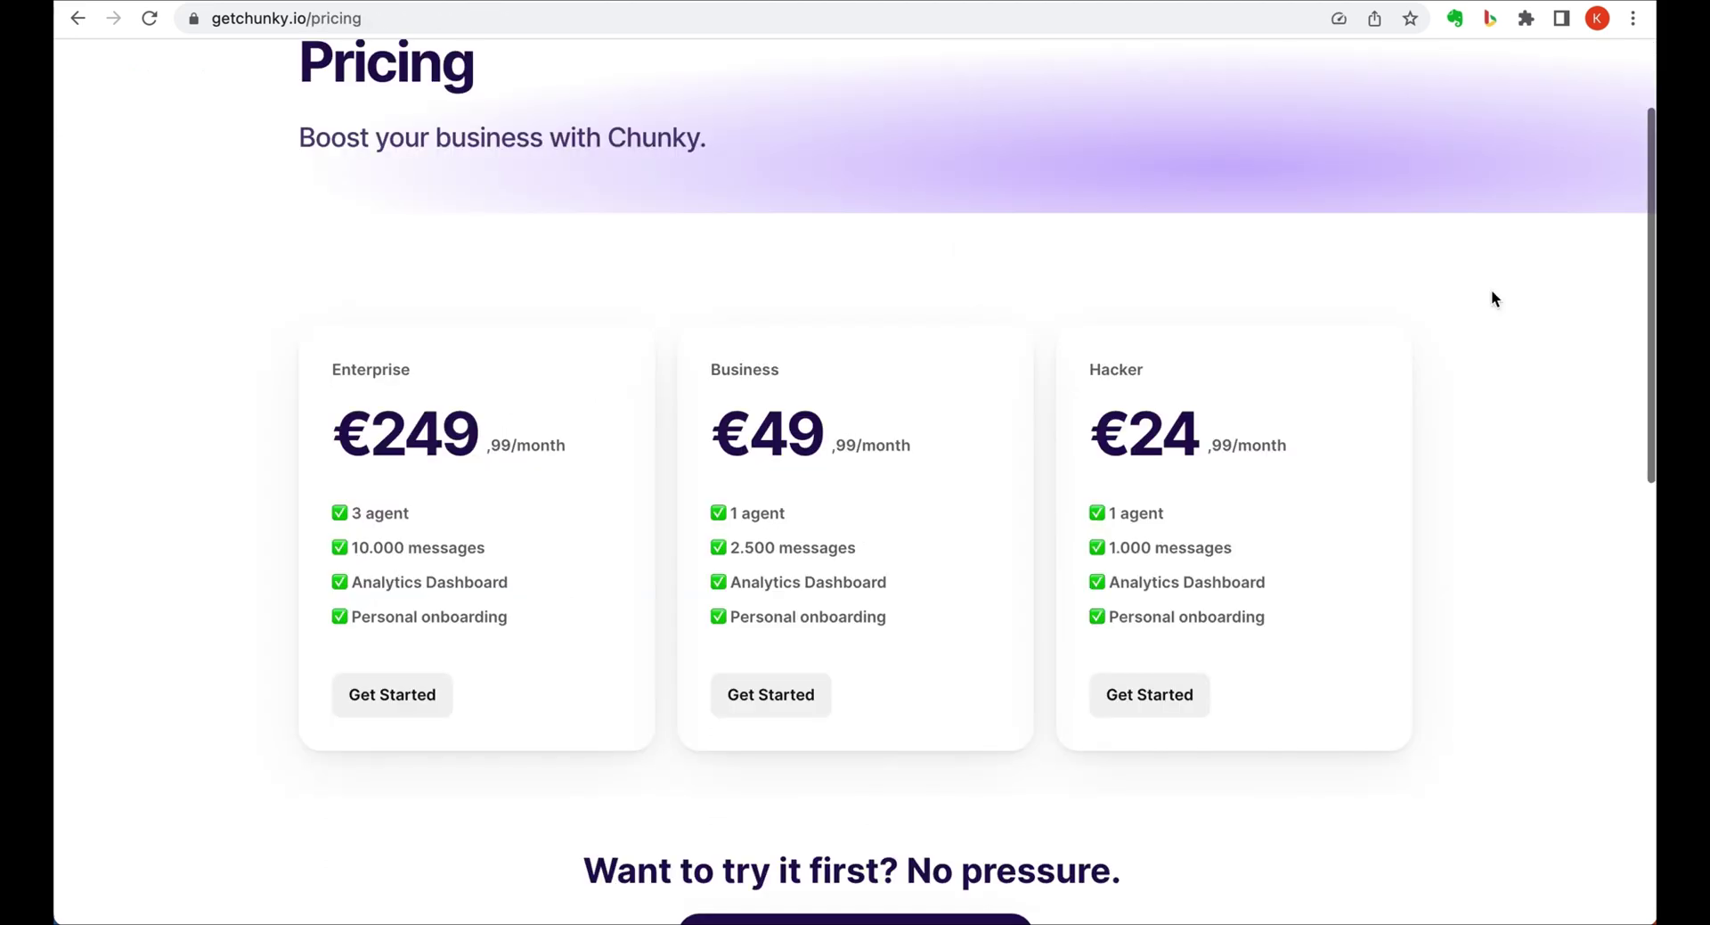
{"action": "scroll", "coordinate": [1492, 293], "scroll_direction": "down", "scroll_amount": 5}
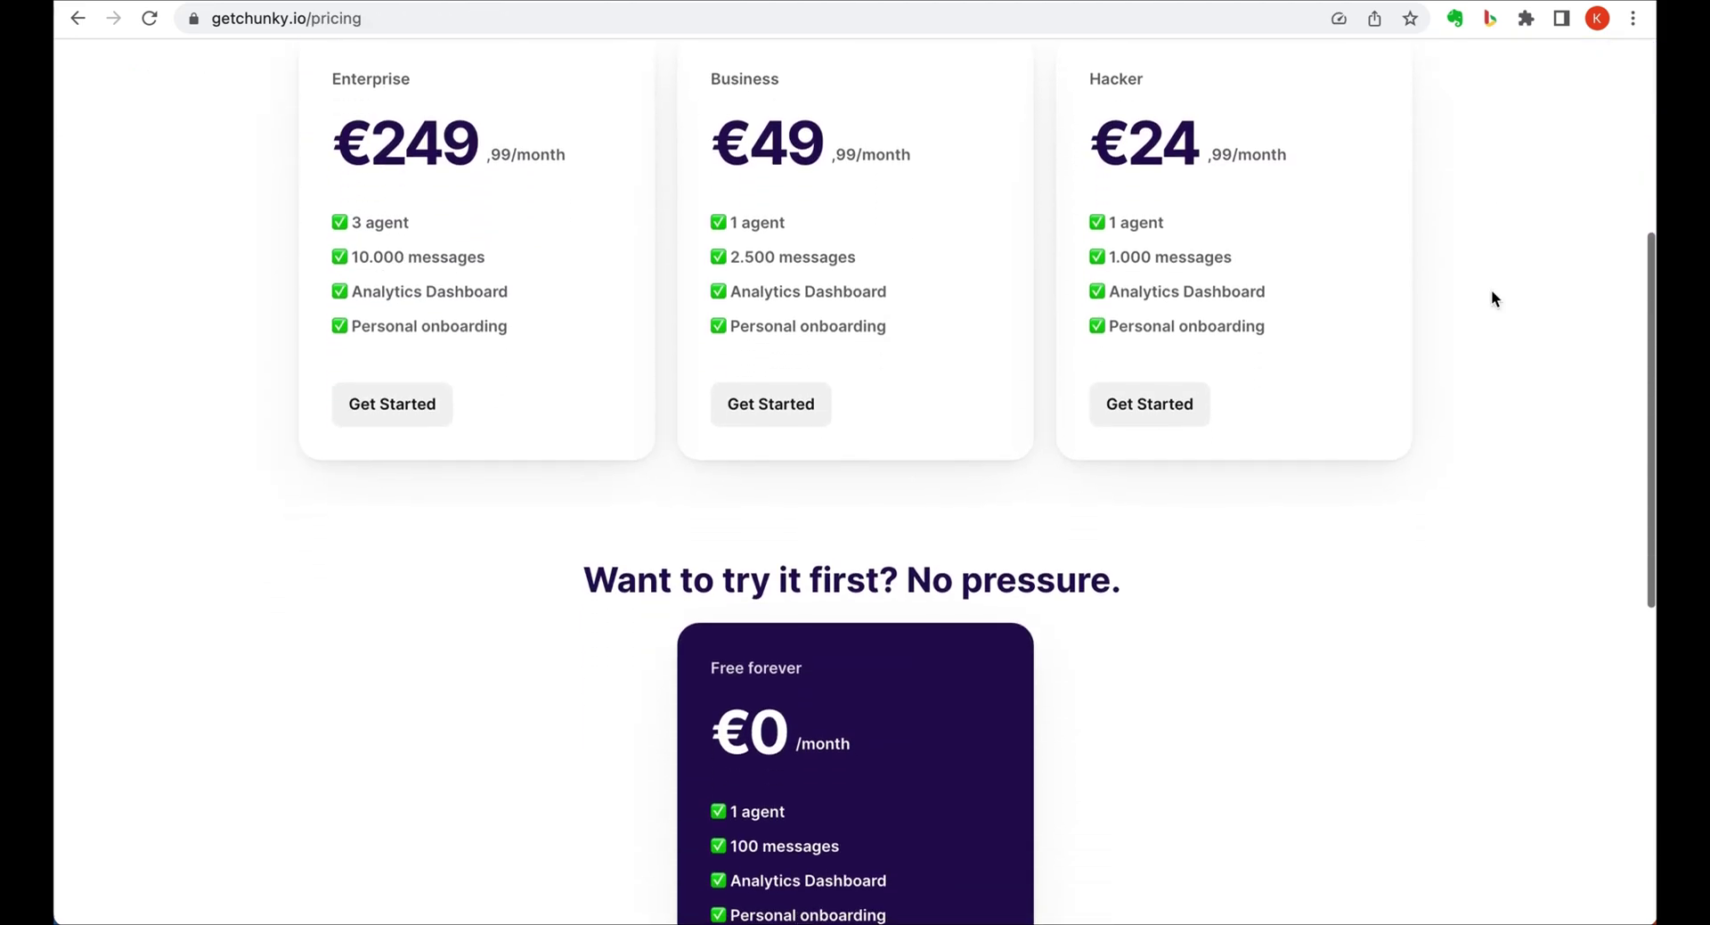
{"action": "scroll", "coordinate": [1492, 292], "scroll_direction": "down", "scroll_amount": 3}
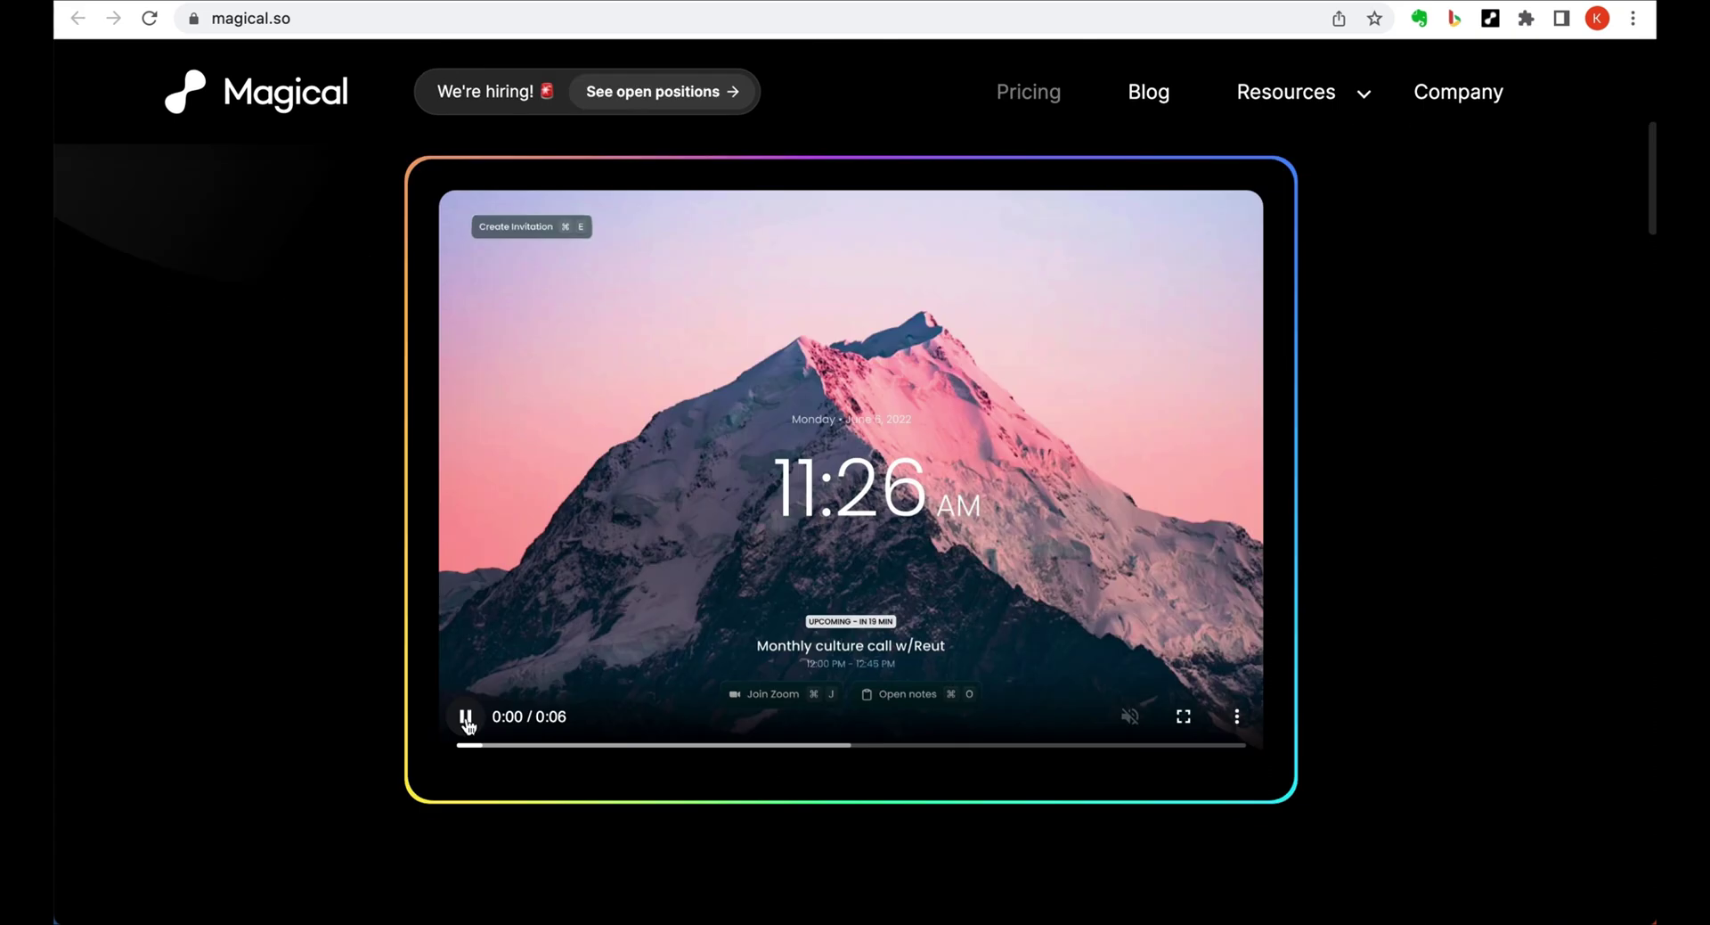
Play Magical's homepage demo video and scroll down to the Meeting invitations feature cards.
{"action": "left_click", "coordinate": [463, 717]}
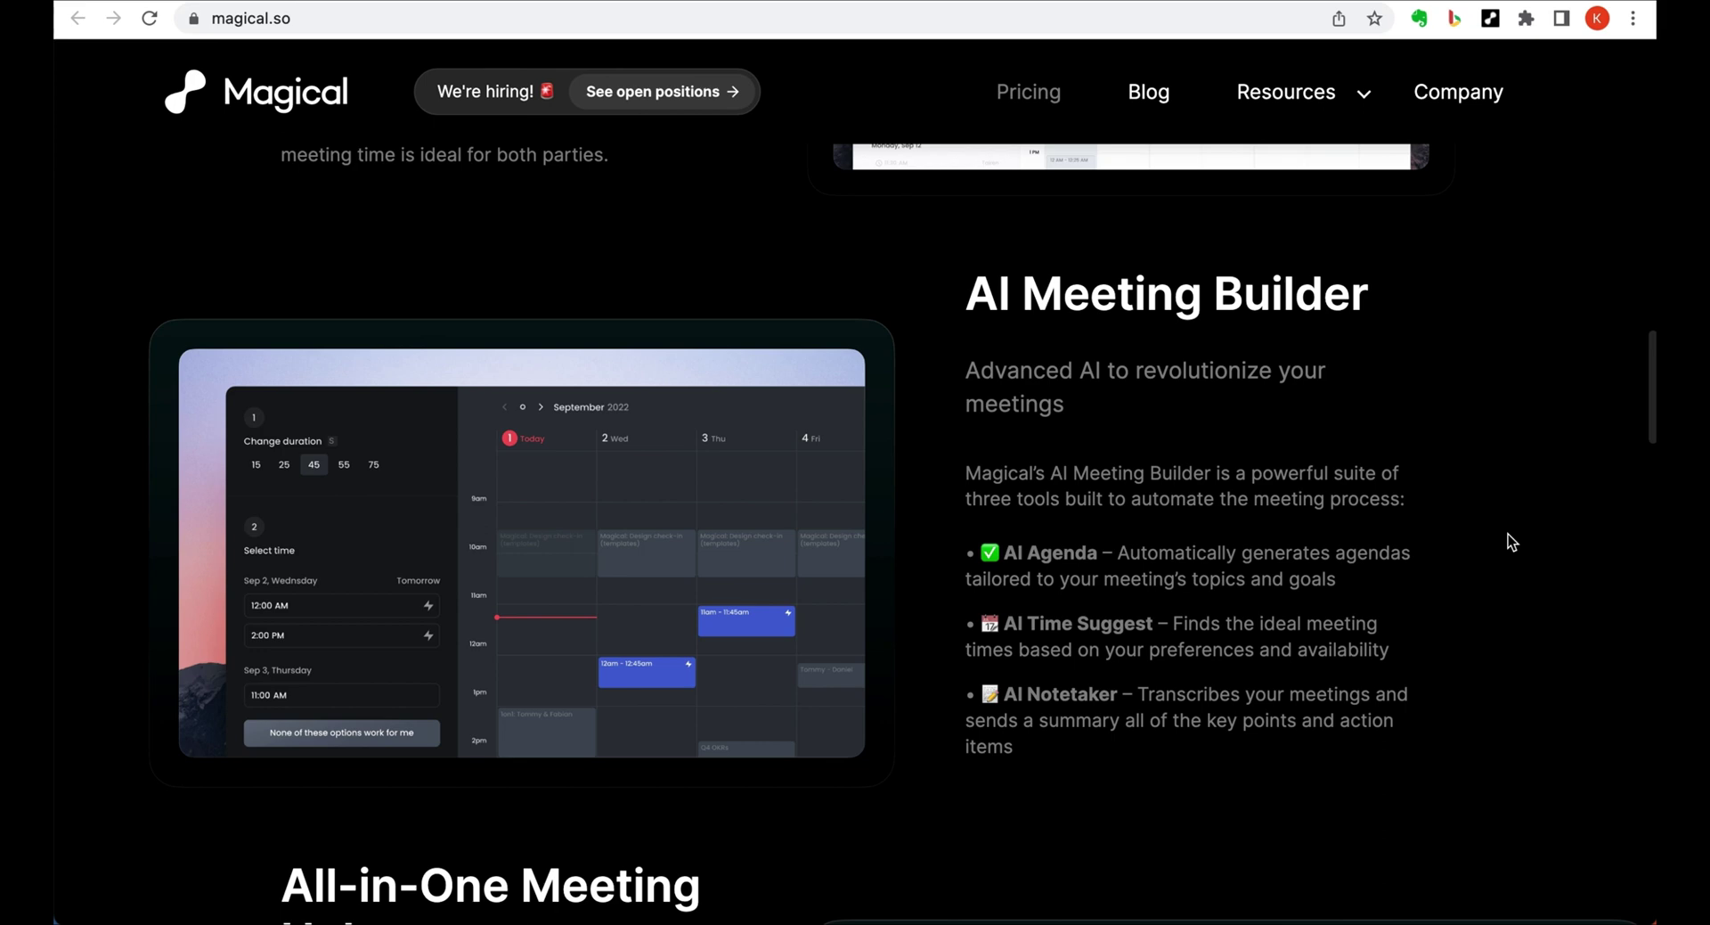
{"action": "scroll", "coordinate": [1509, 538], "scroll_direction": "down", "scroll_amount": 15}
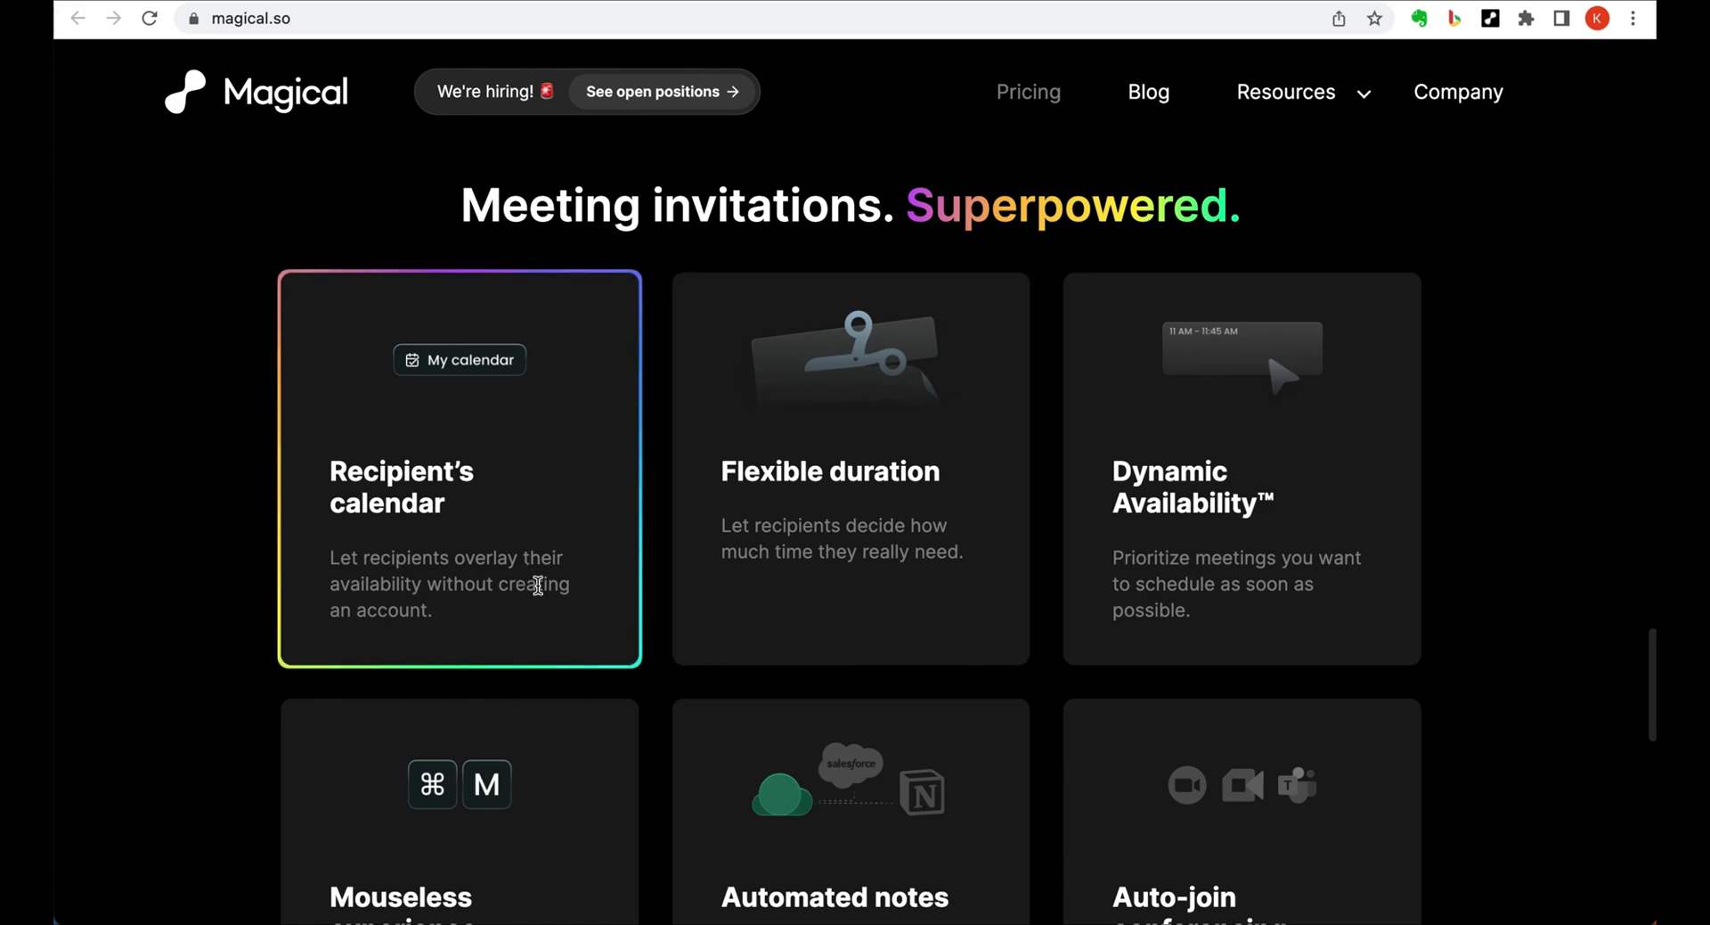
In a new tab, edit the first Share times template and view its Location choices.
{"action": "key", "text": "super+t"}
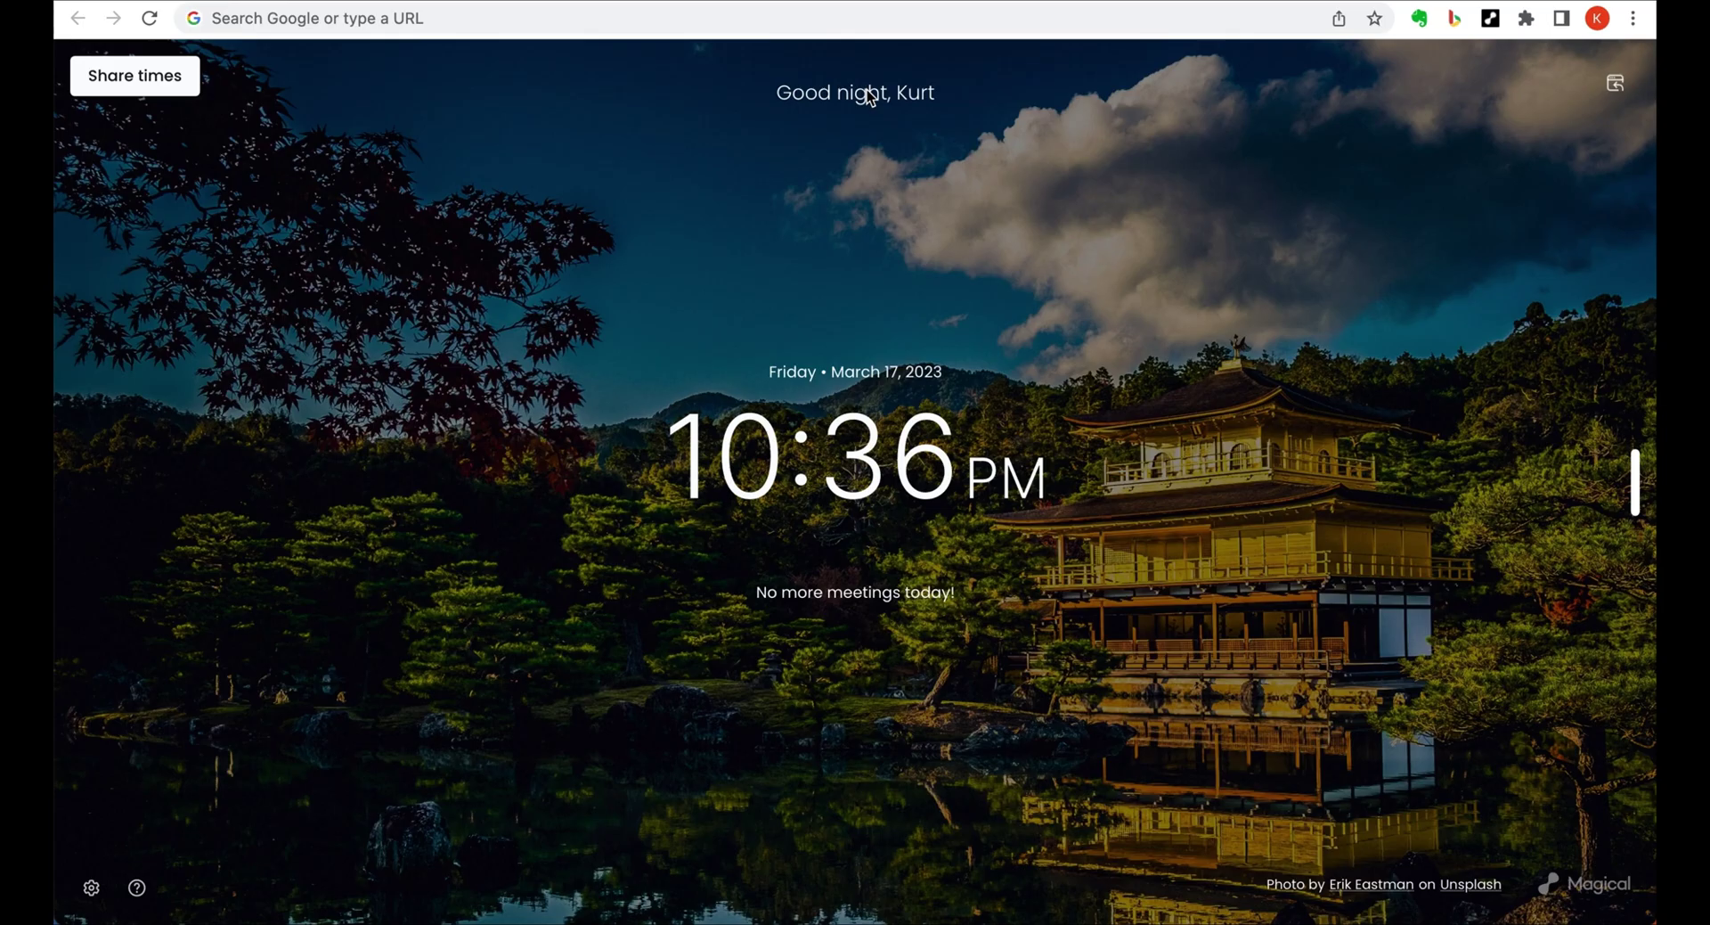
{"action": "left_click", "coordinate": [153, 95]}
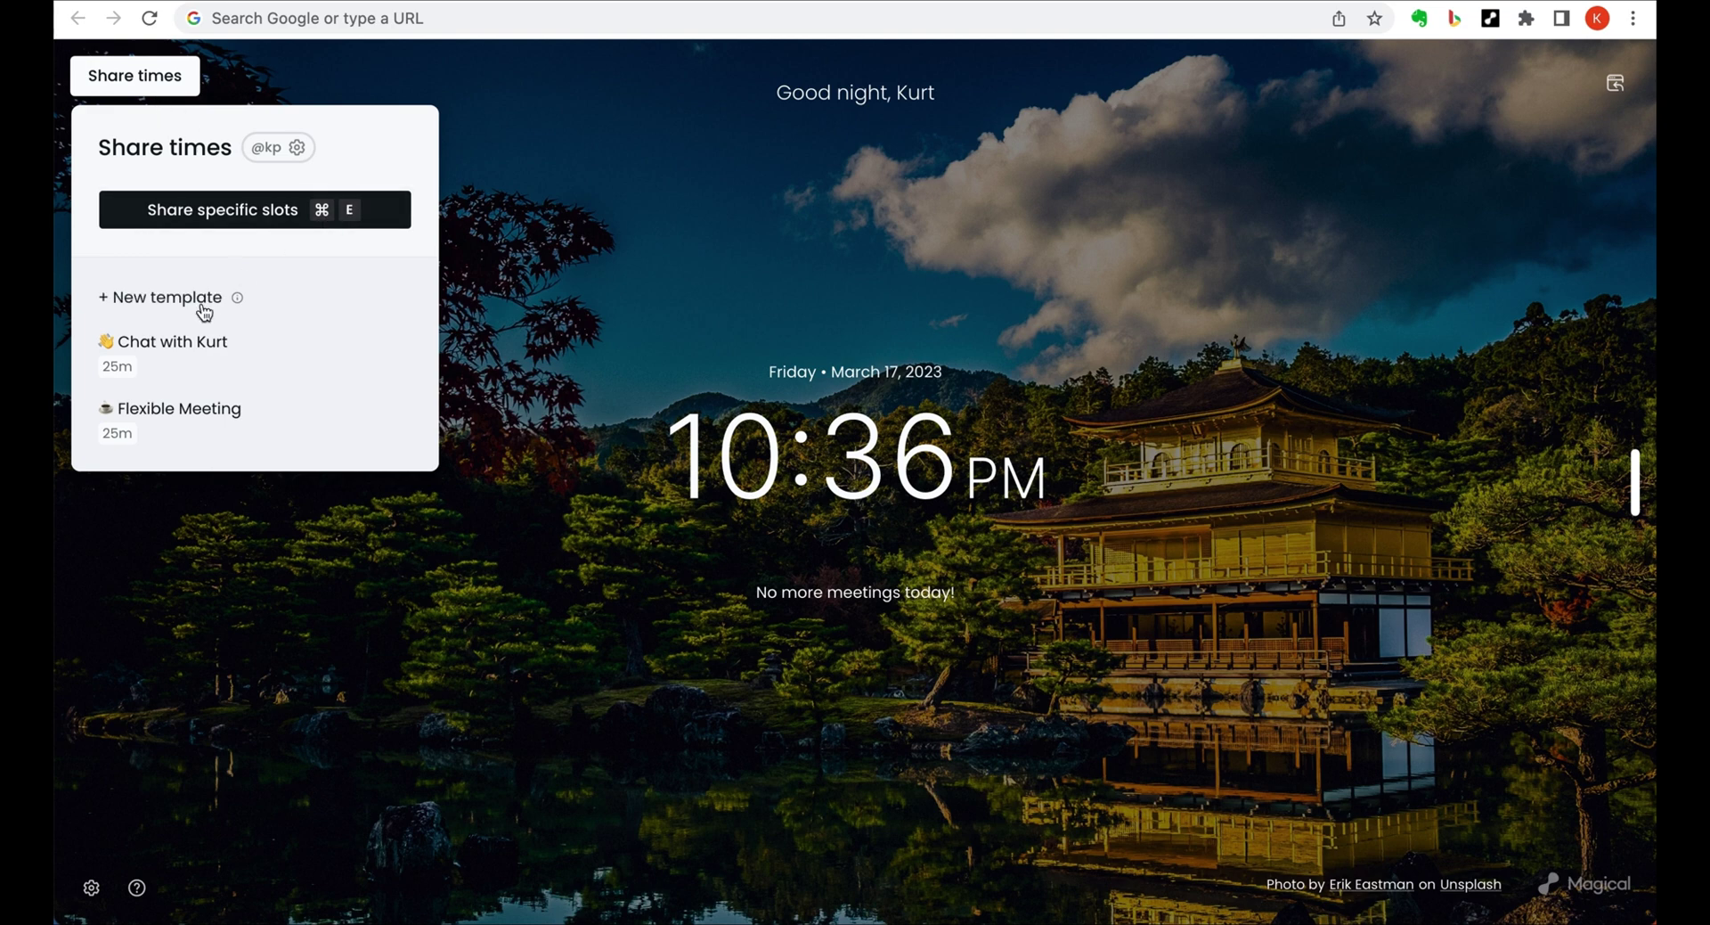
{"action": "left_click", "coordinate": [395, 354]}
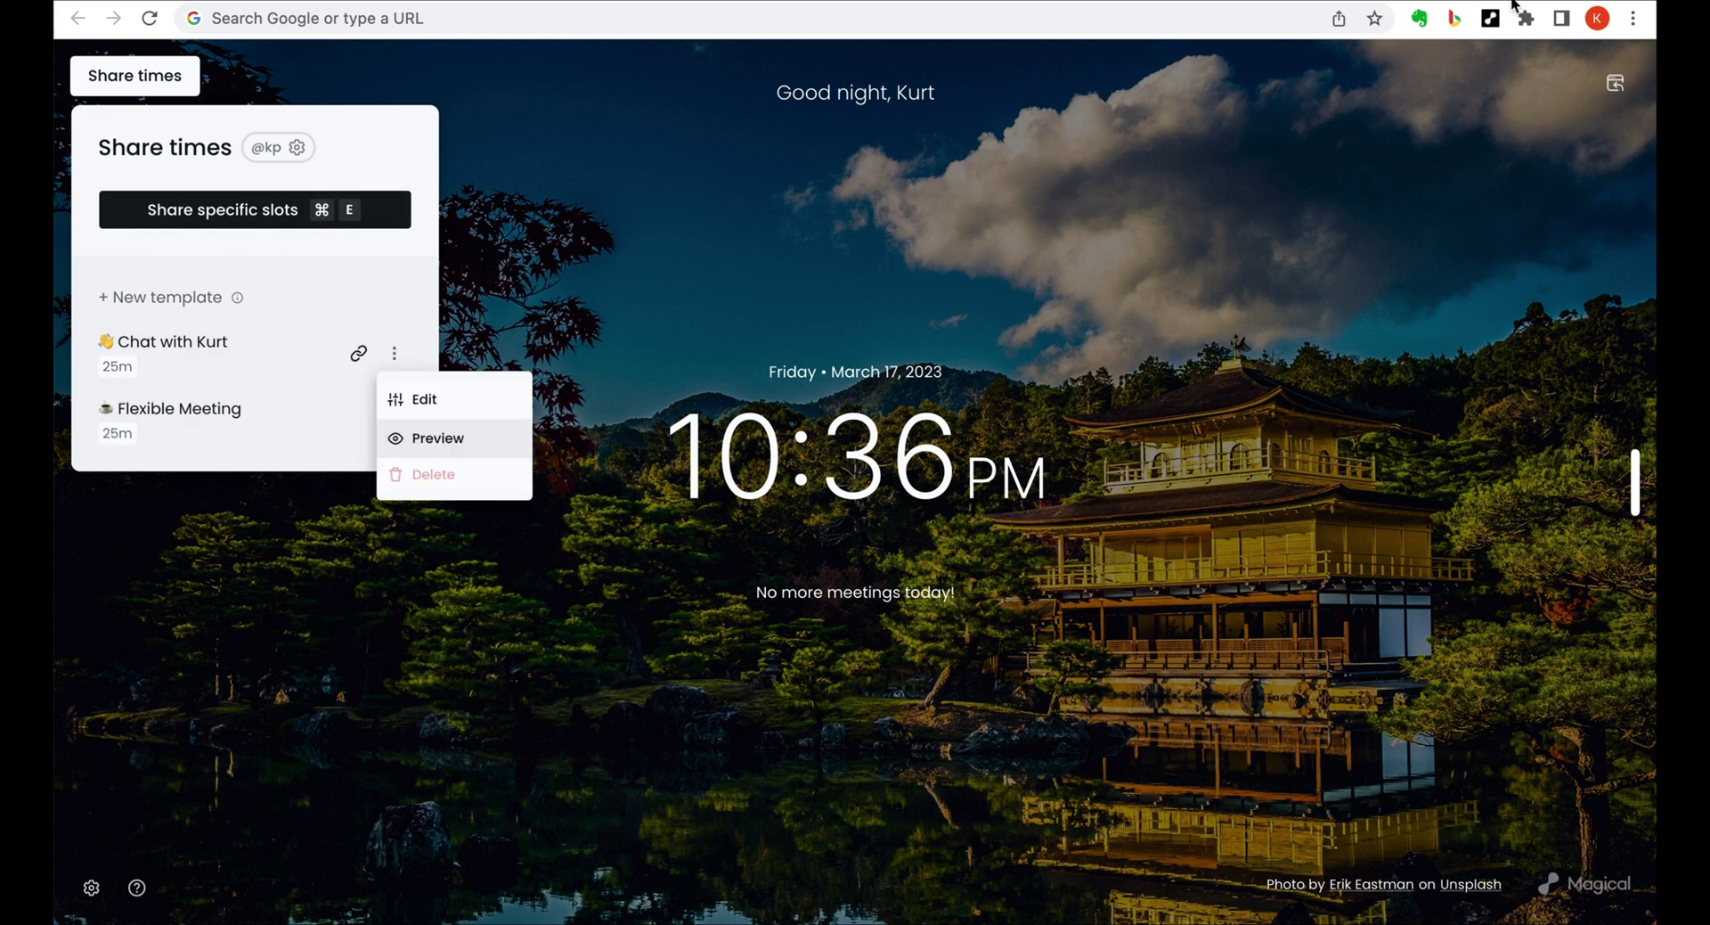
{"action": "left_click", "coordinate": [456, 403]}
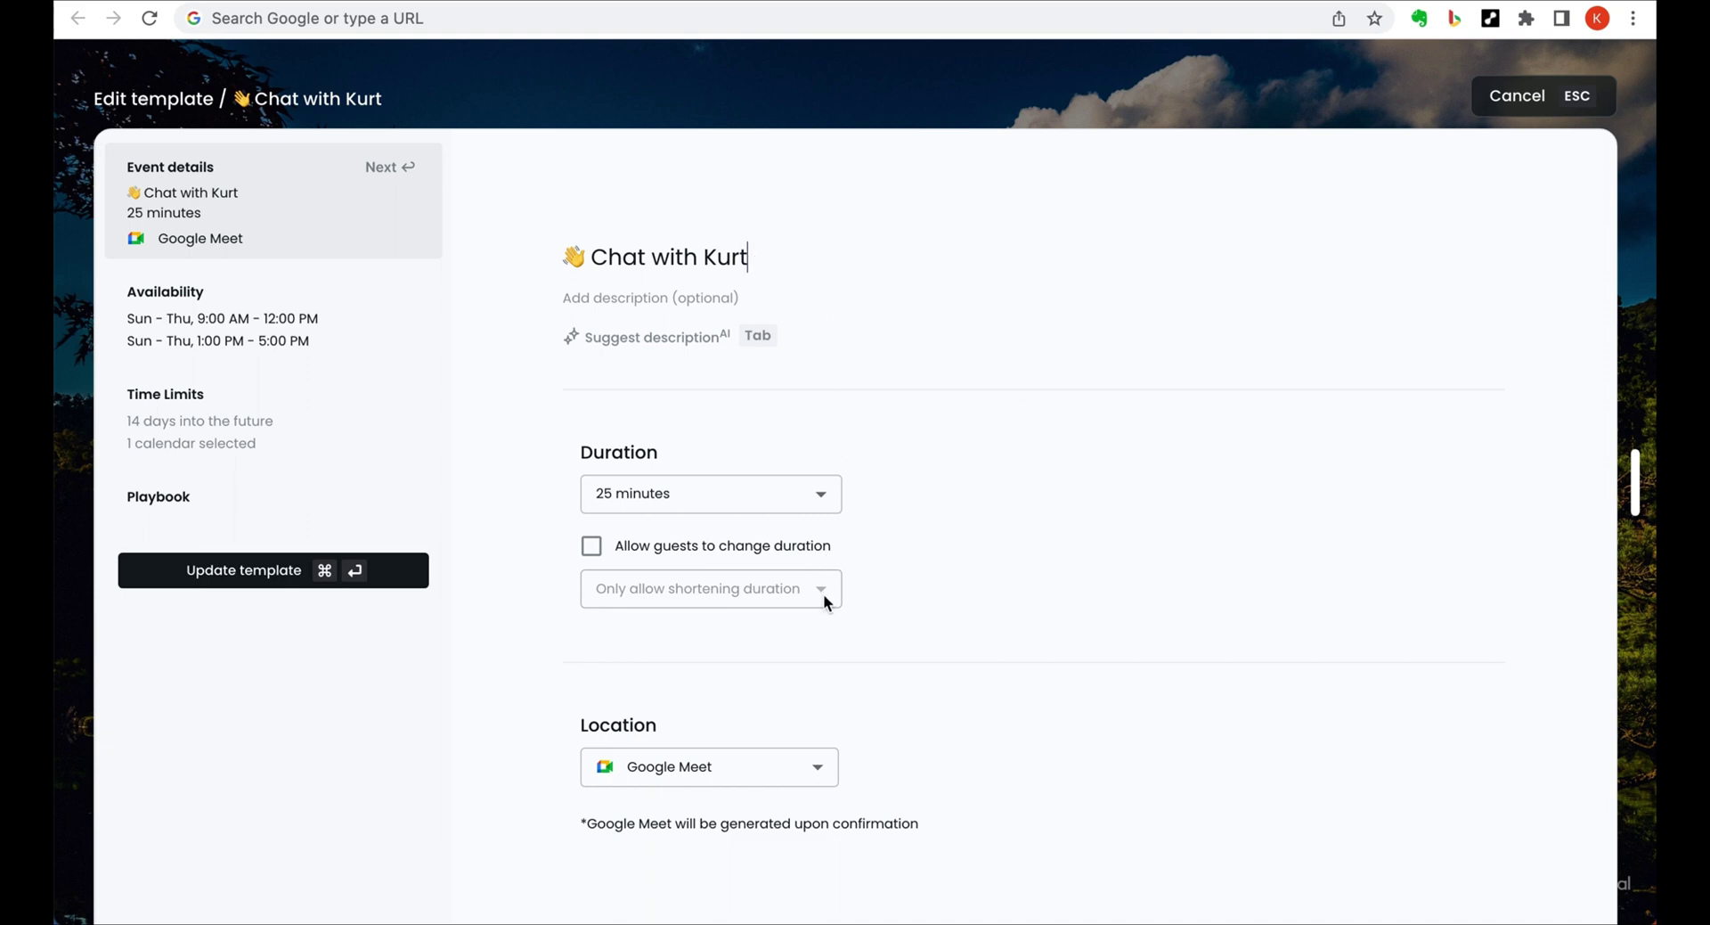
{"action": "left_click", "coordinate": [820, 766]}
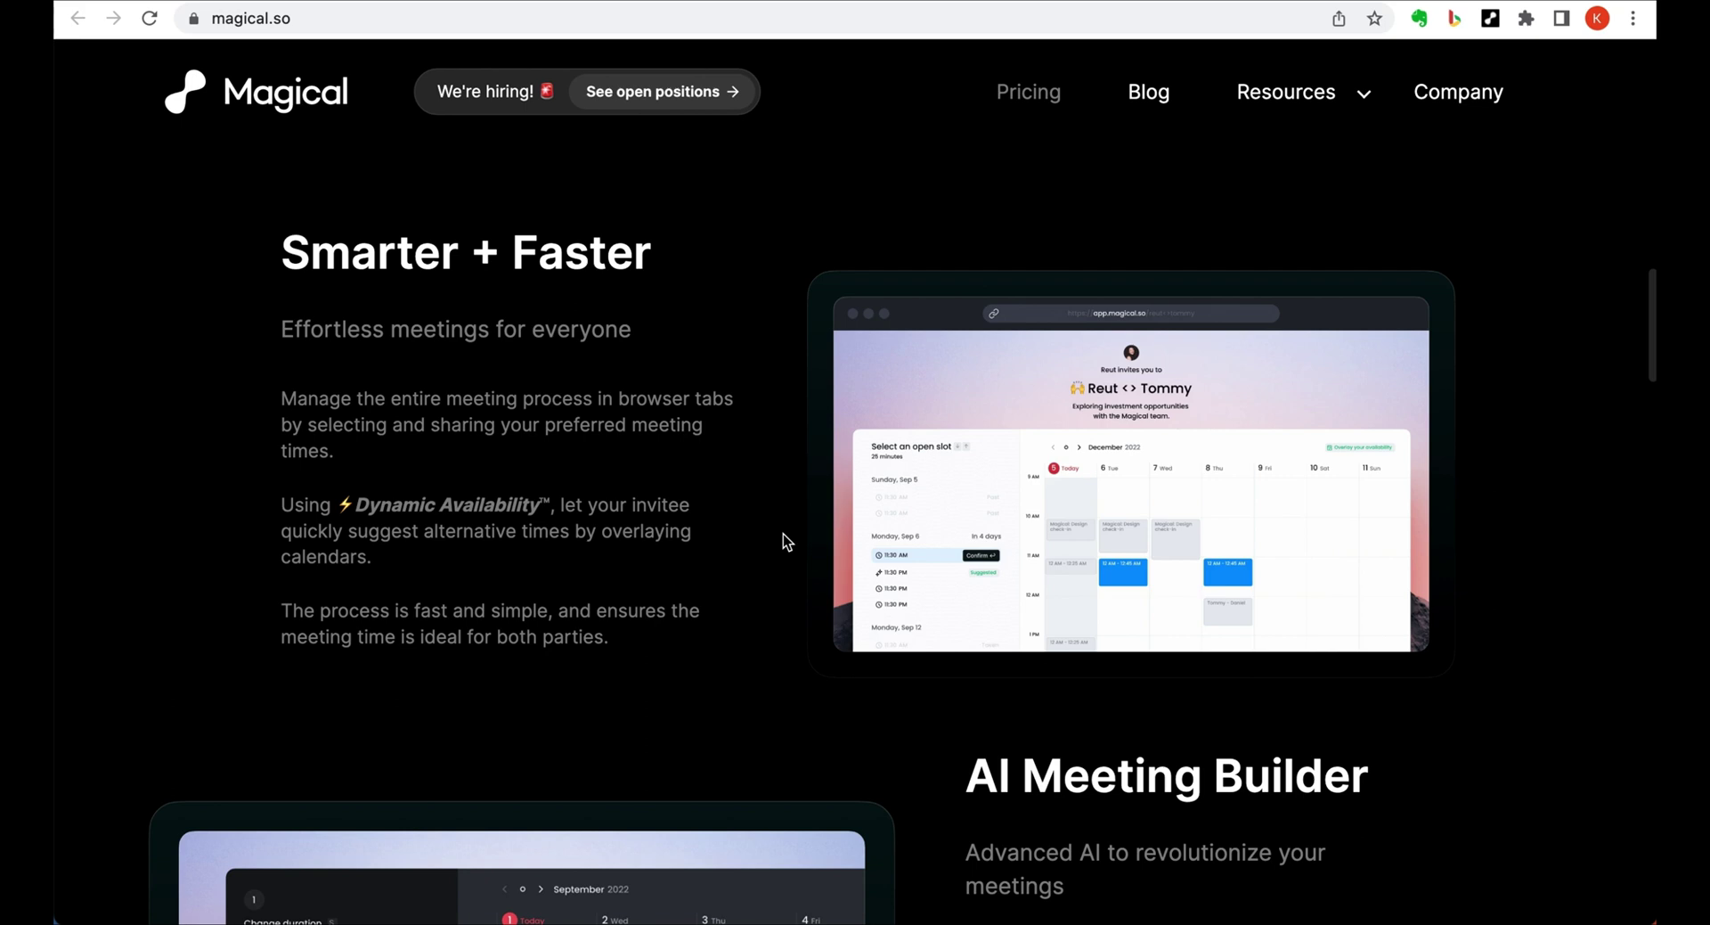
{"action": "scroll", "coordinate": [783, 532], "scroll_direction": "down", "scroll_amount": 7}
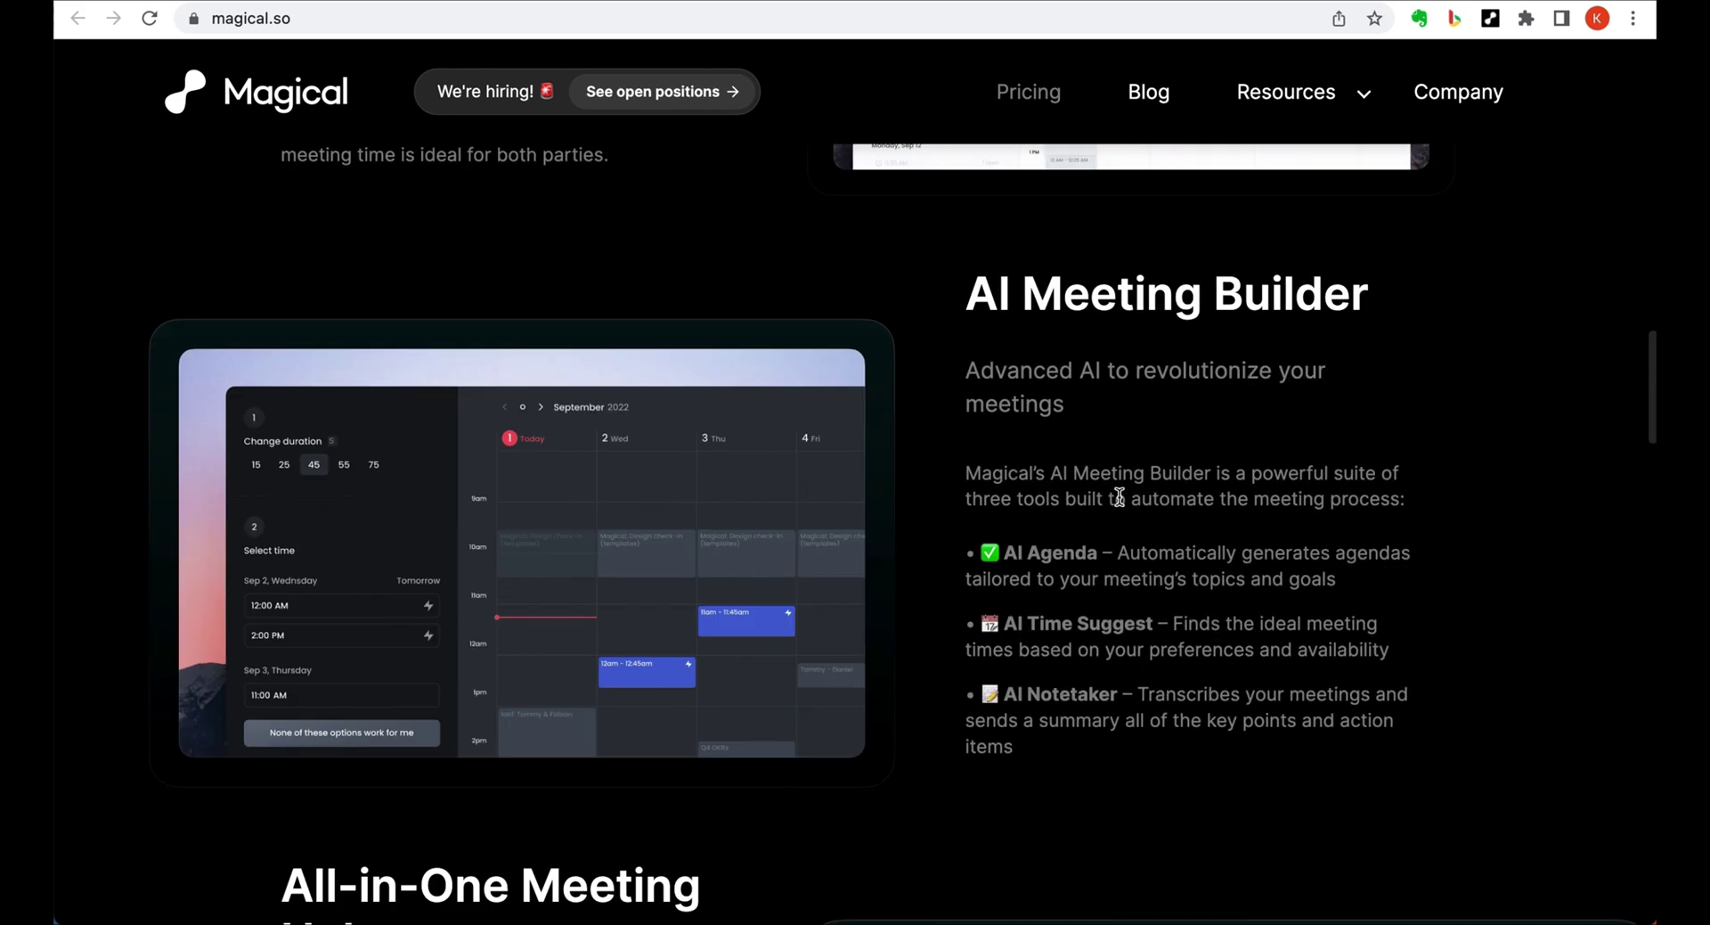
{"action": "scroll", "coordinate": [1509, 542], "scroll_direction": "down", "scroll_amount": 5}
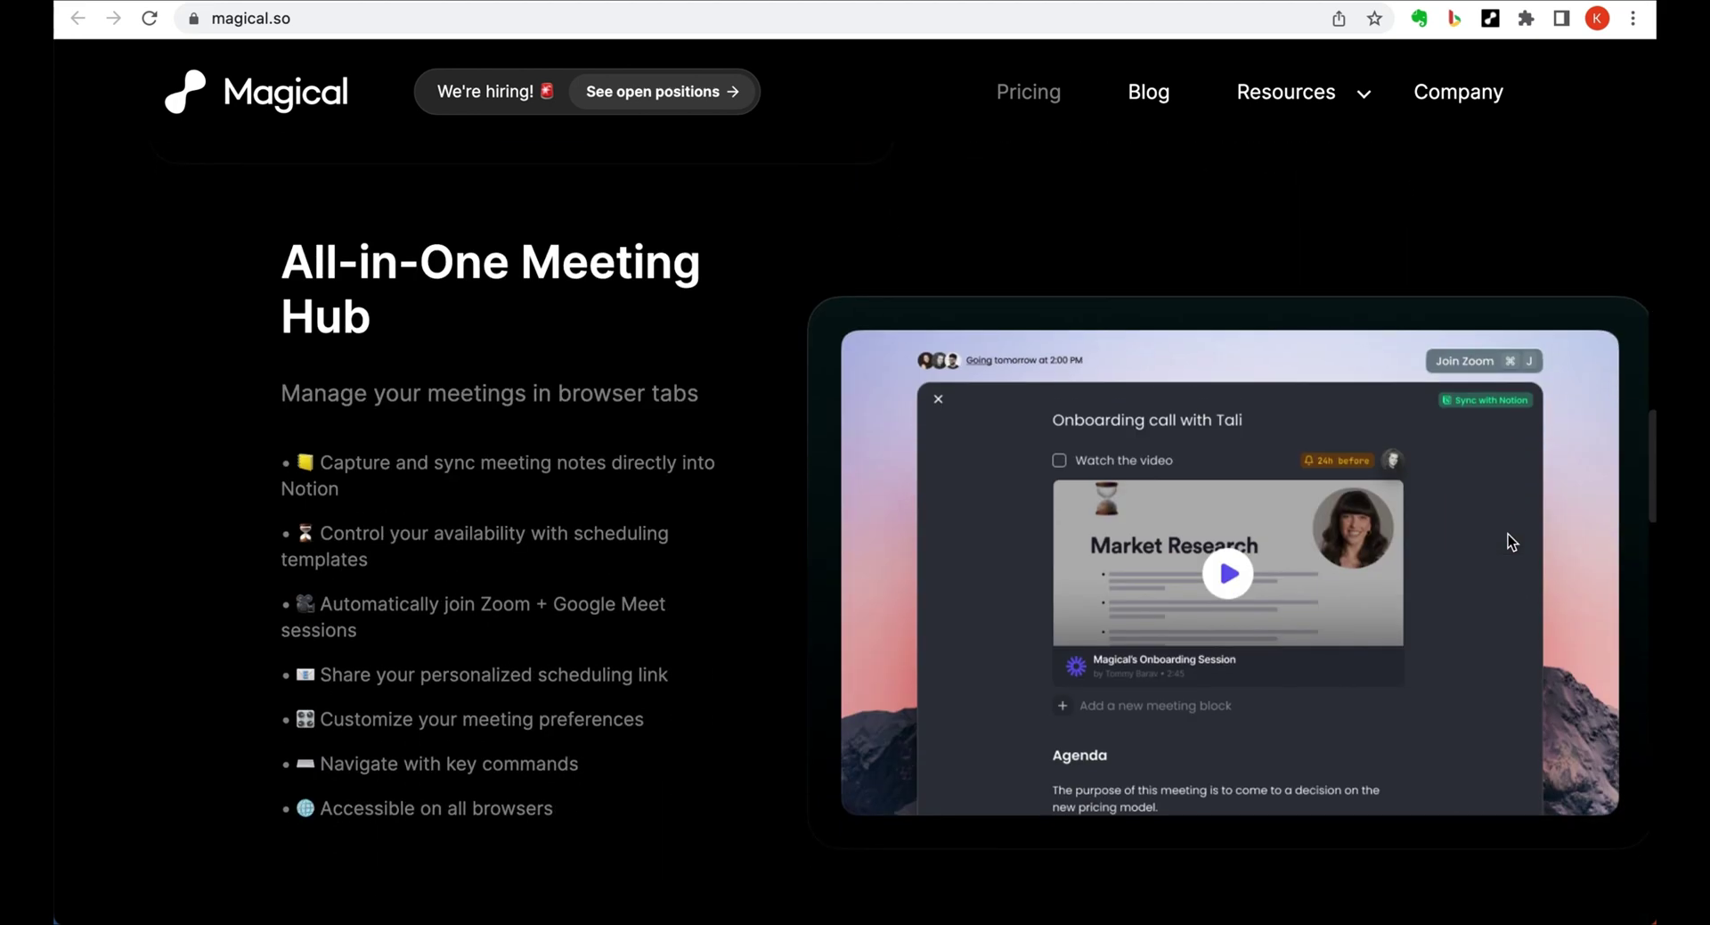
{"action": "scroll", "coordinate": [1507, 533], "scroll_direction": "down", "scroll_amount": 1}
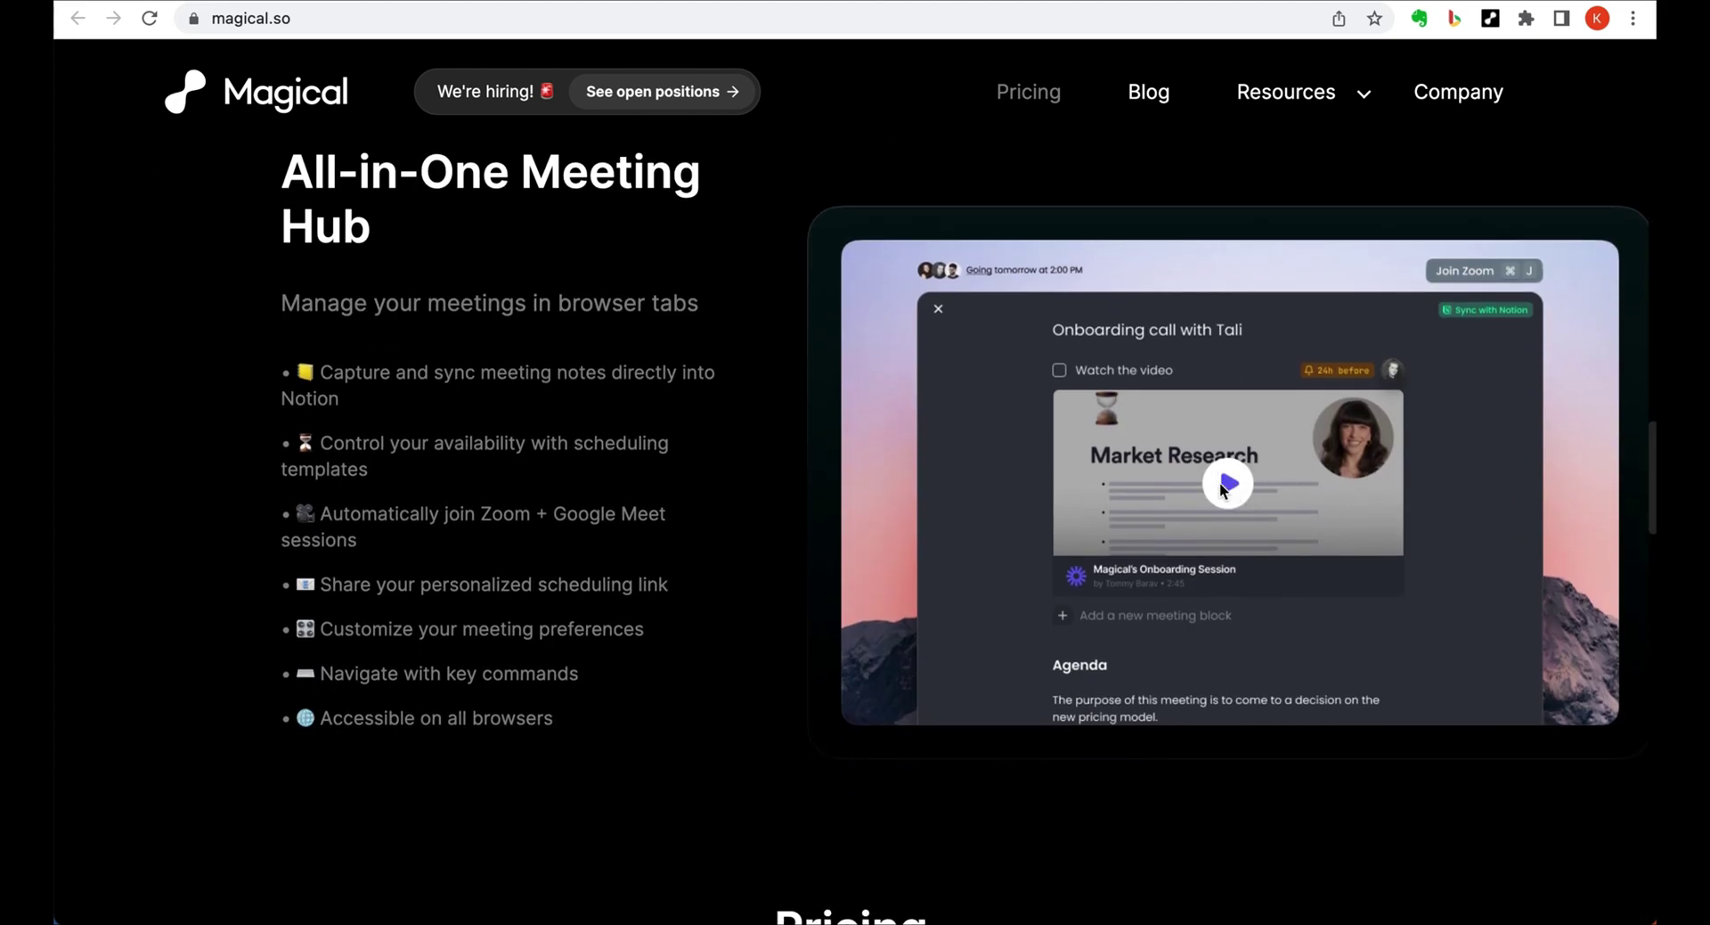
{"action": "scroll", "coordinate": [756, 534], "scroll_direction": "down", "scroll_amount": 8}
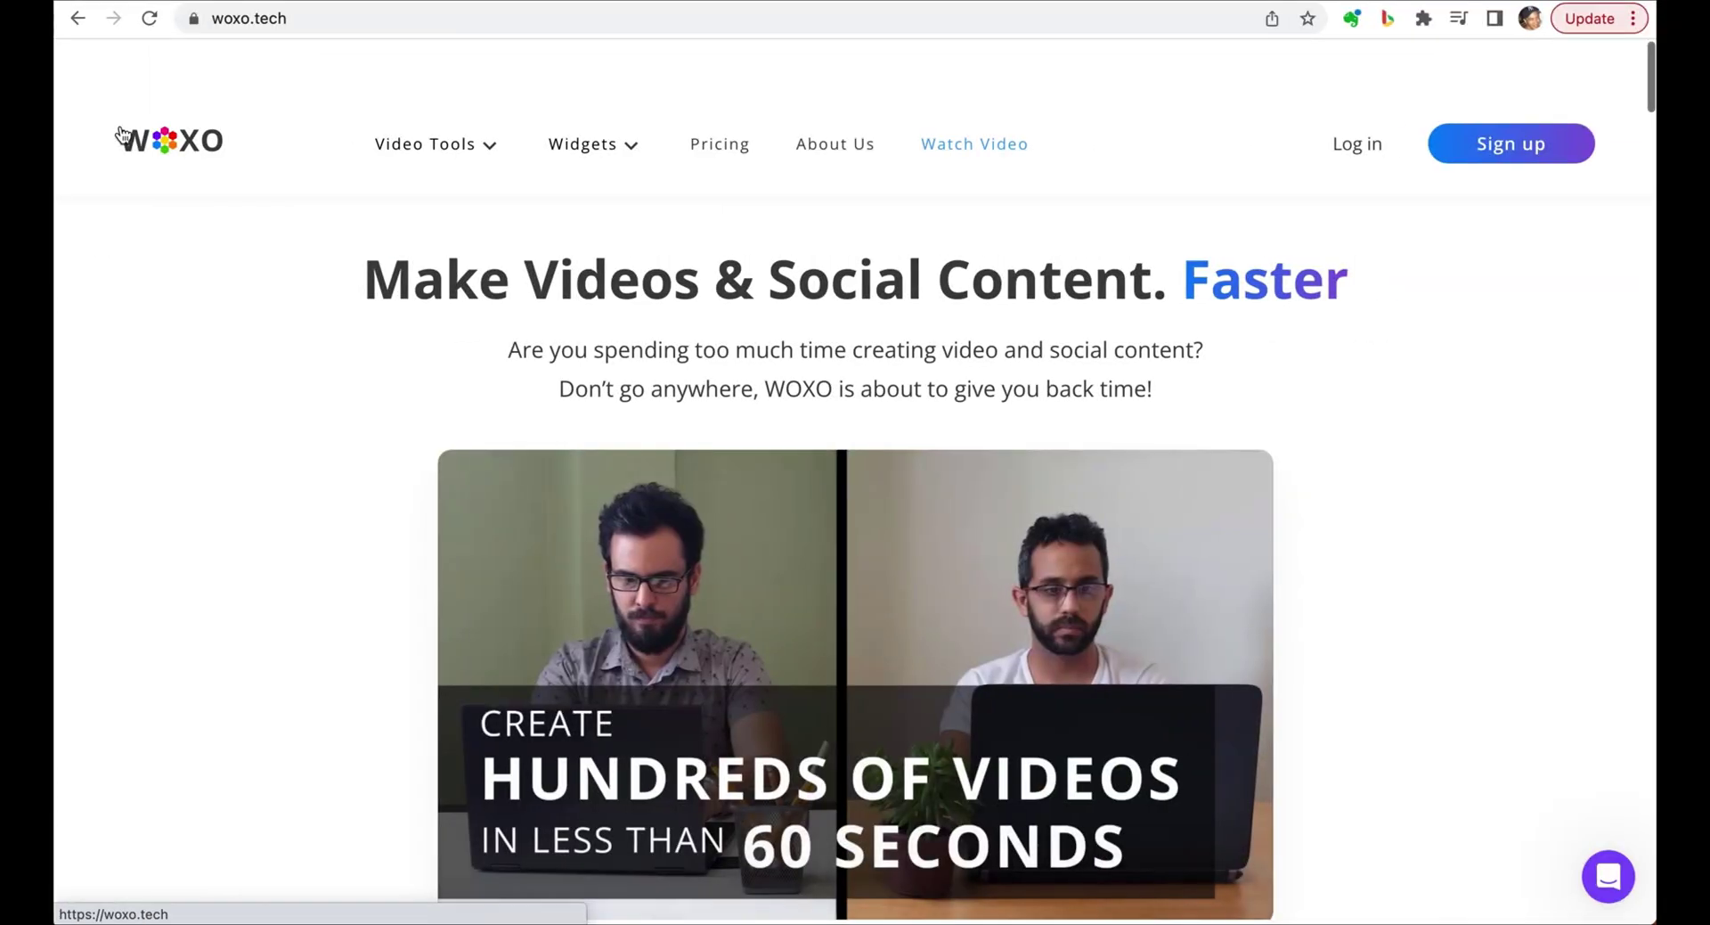
Browse WOXO's Widgets and Video Tools menus and scroll down the homepage.
{"action": "left_click", "coordinate": [630, 156]}
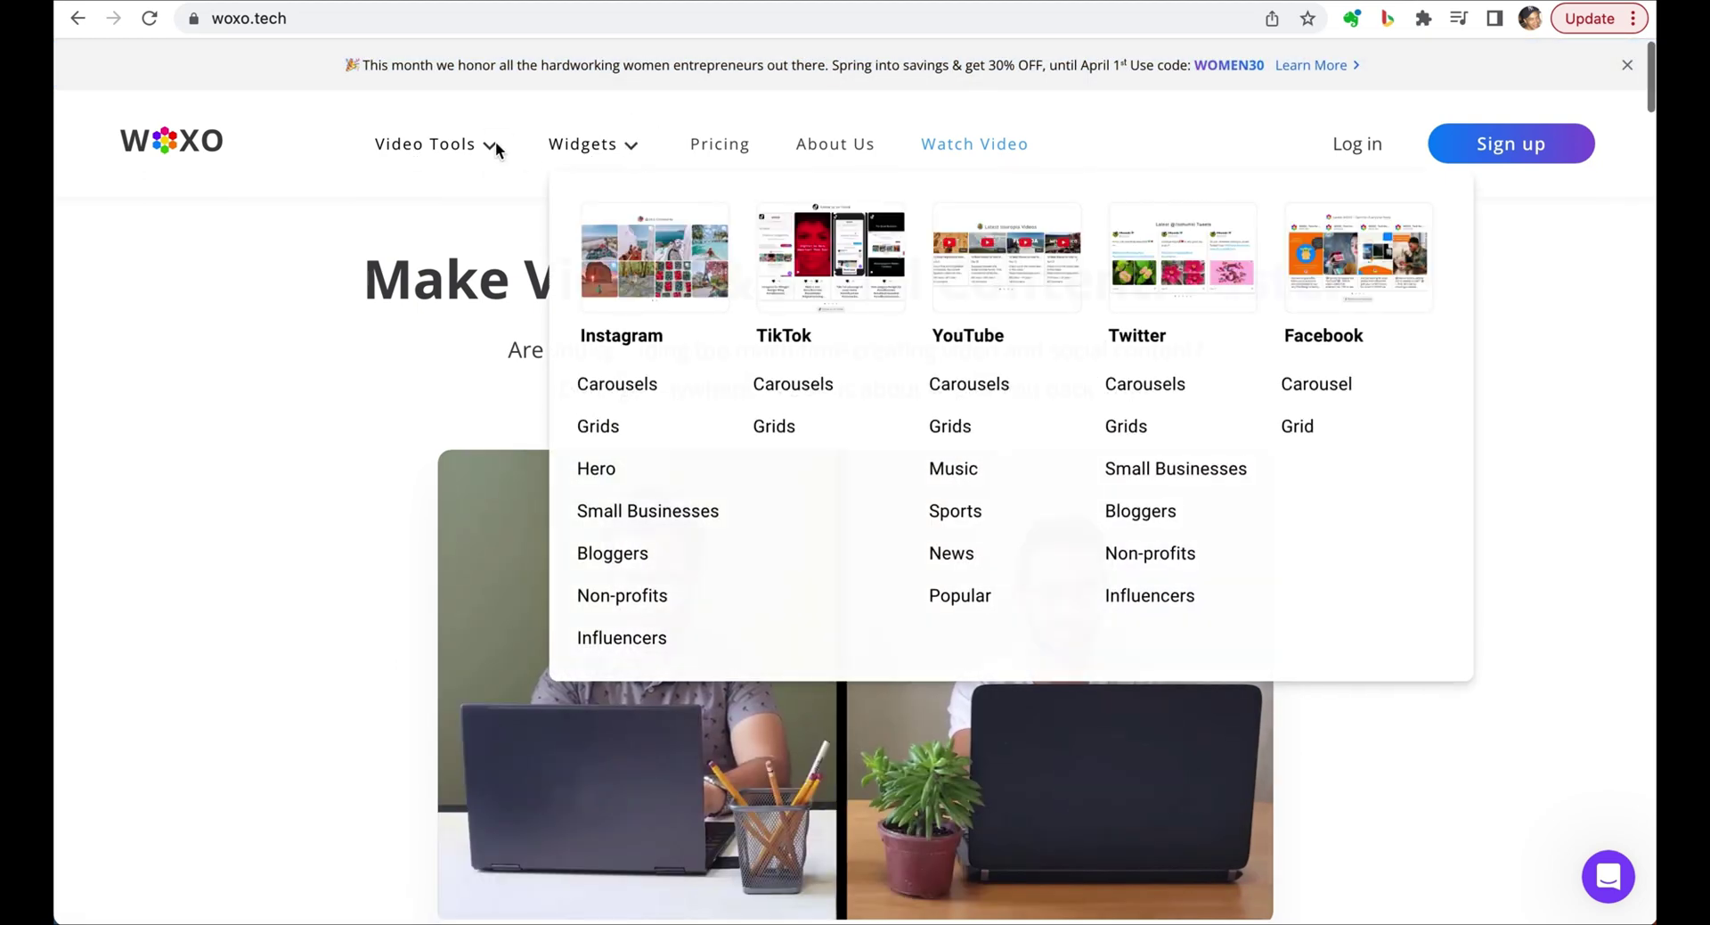
{"action": "left_click", "coordinate": [490, 142]}
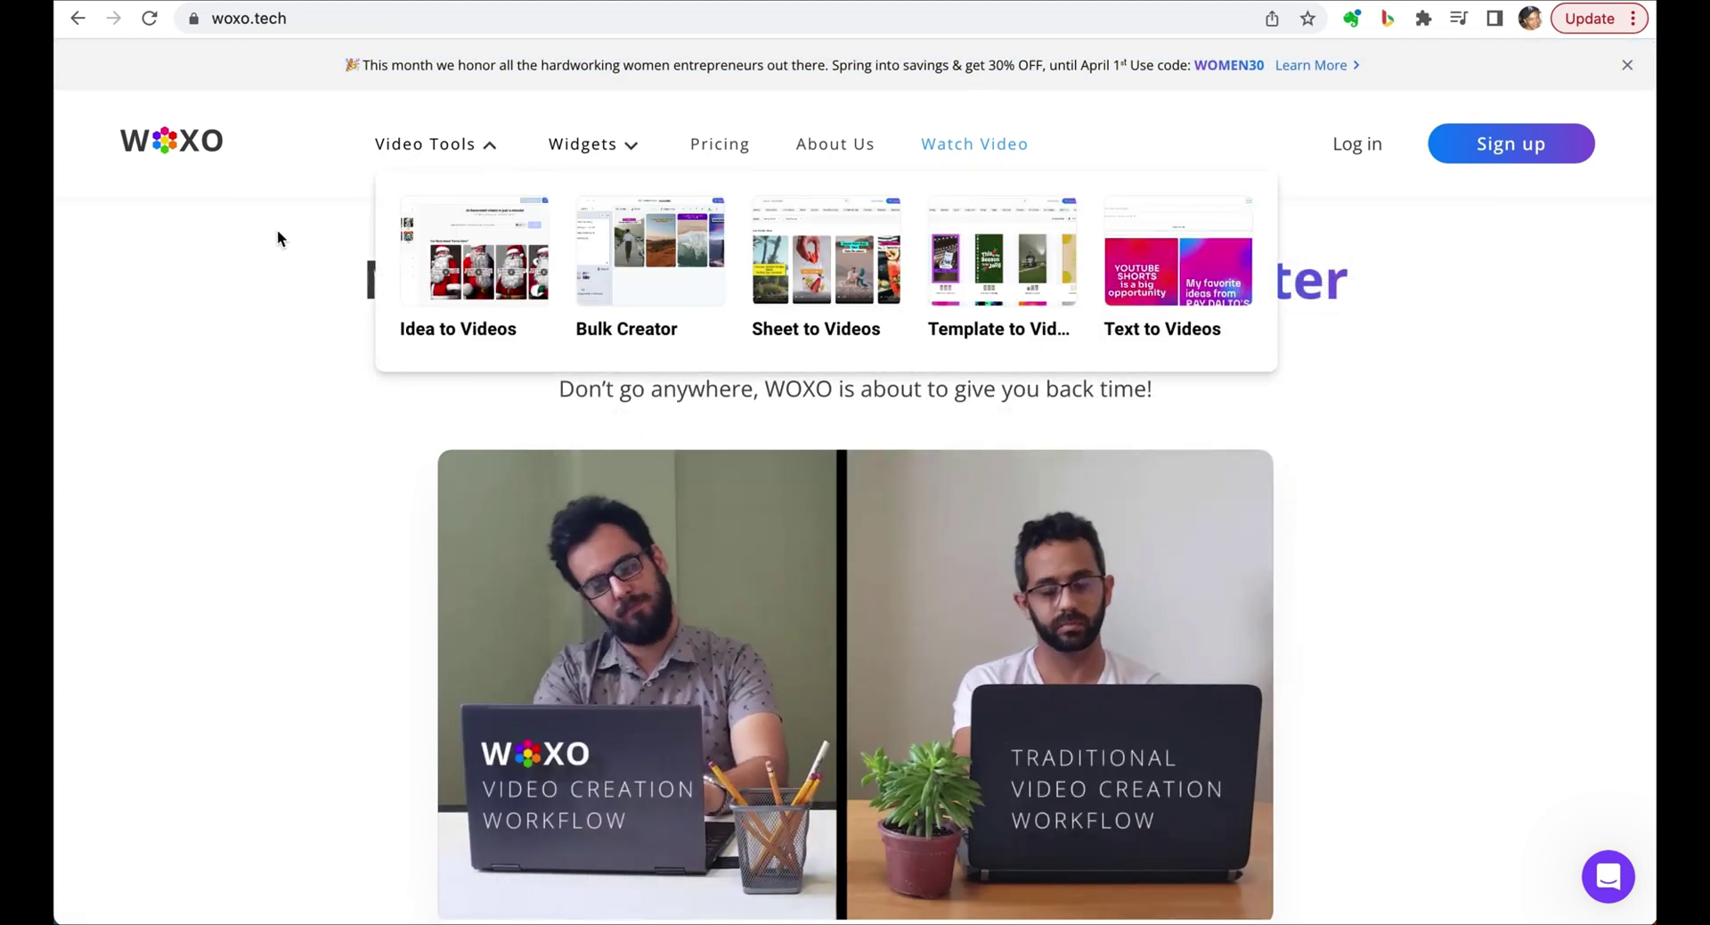
{"action": "scroll", "coordinate": [275, 236], "scroll_direction": "down", "scroll_amount": 10}
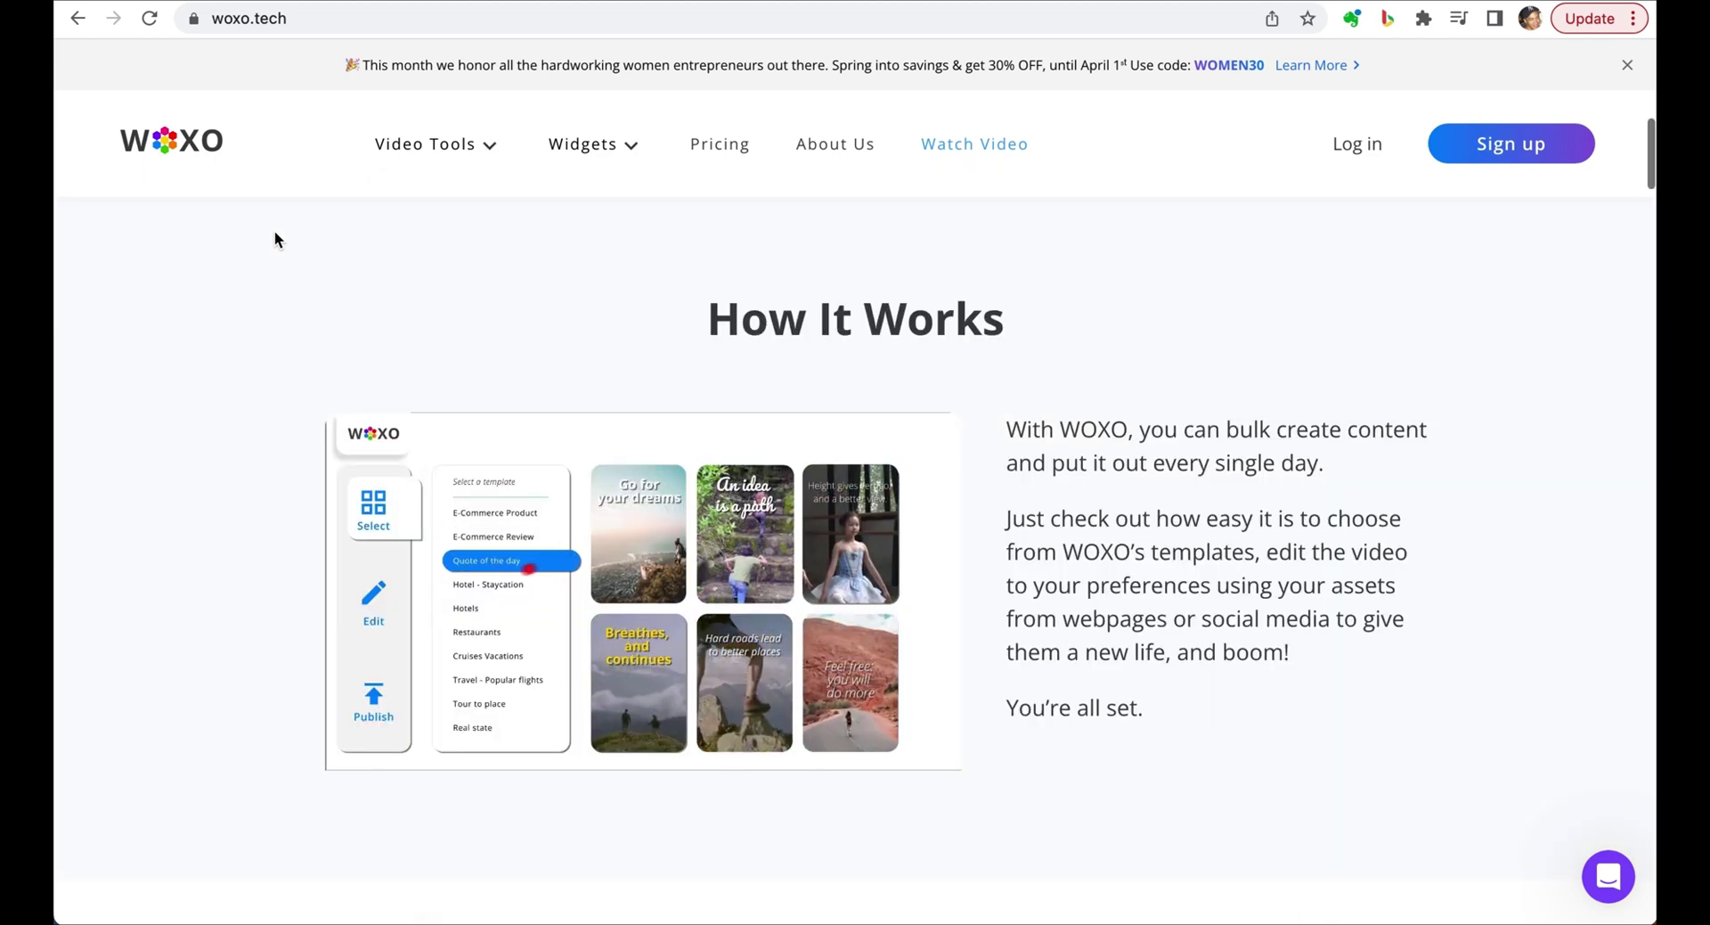
{"action": "scroll", "coordinate": [274, 239], "scroll_direction": "down", "scroll_amount": 5}
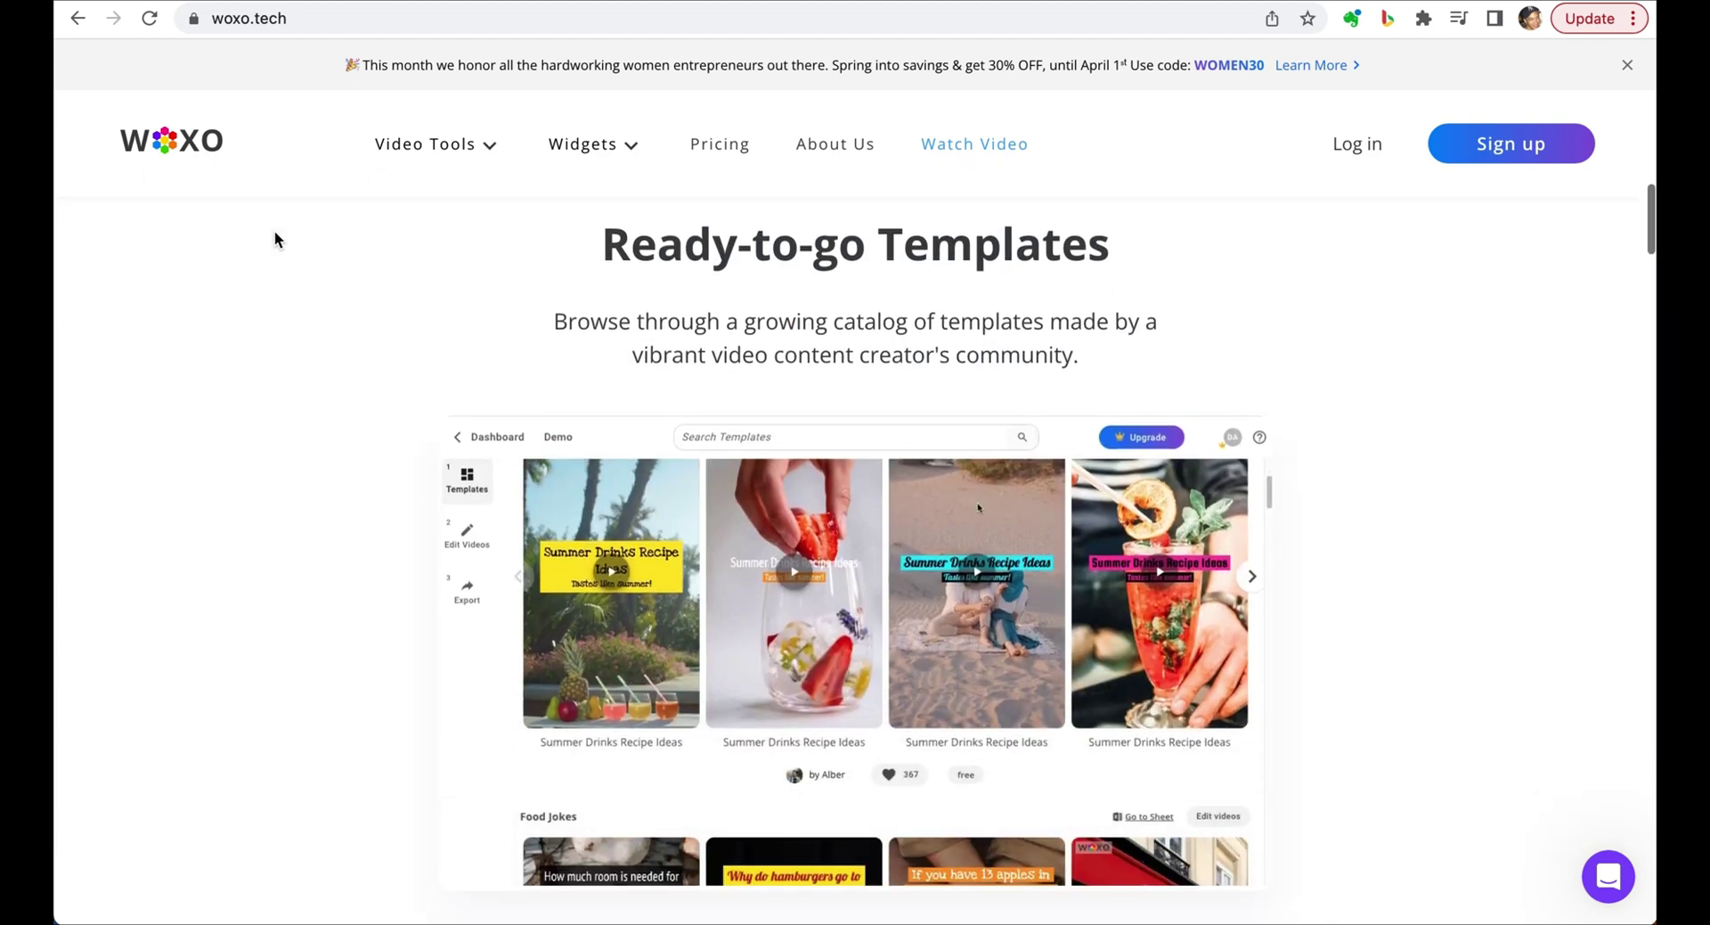
{"action": "scroll", "coordinate": [274, 239], "scroll_direction": "down", "scroll_amount": 8}
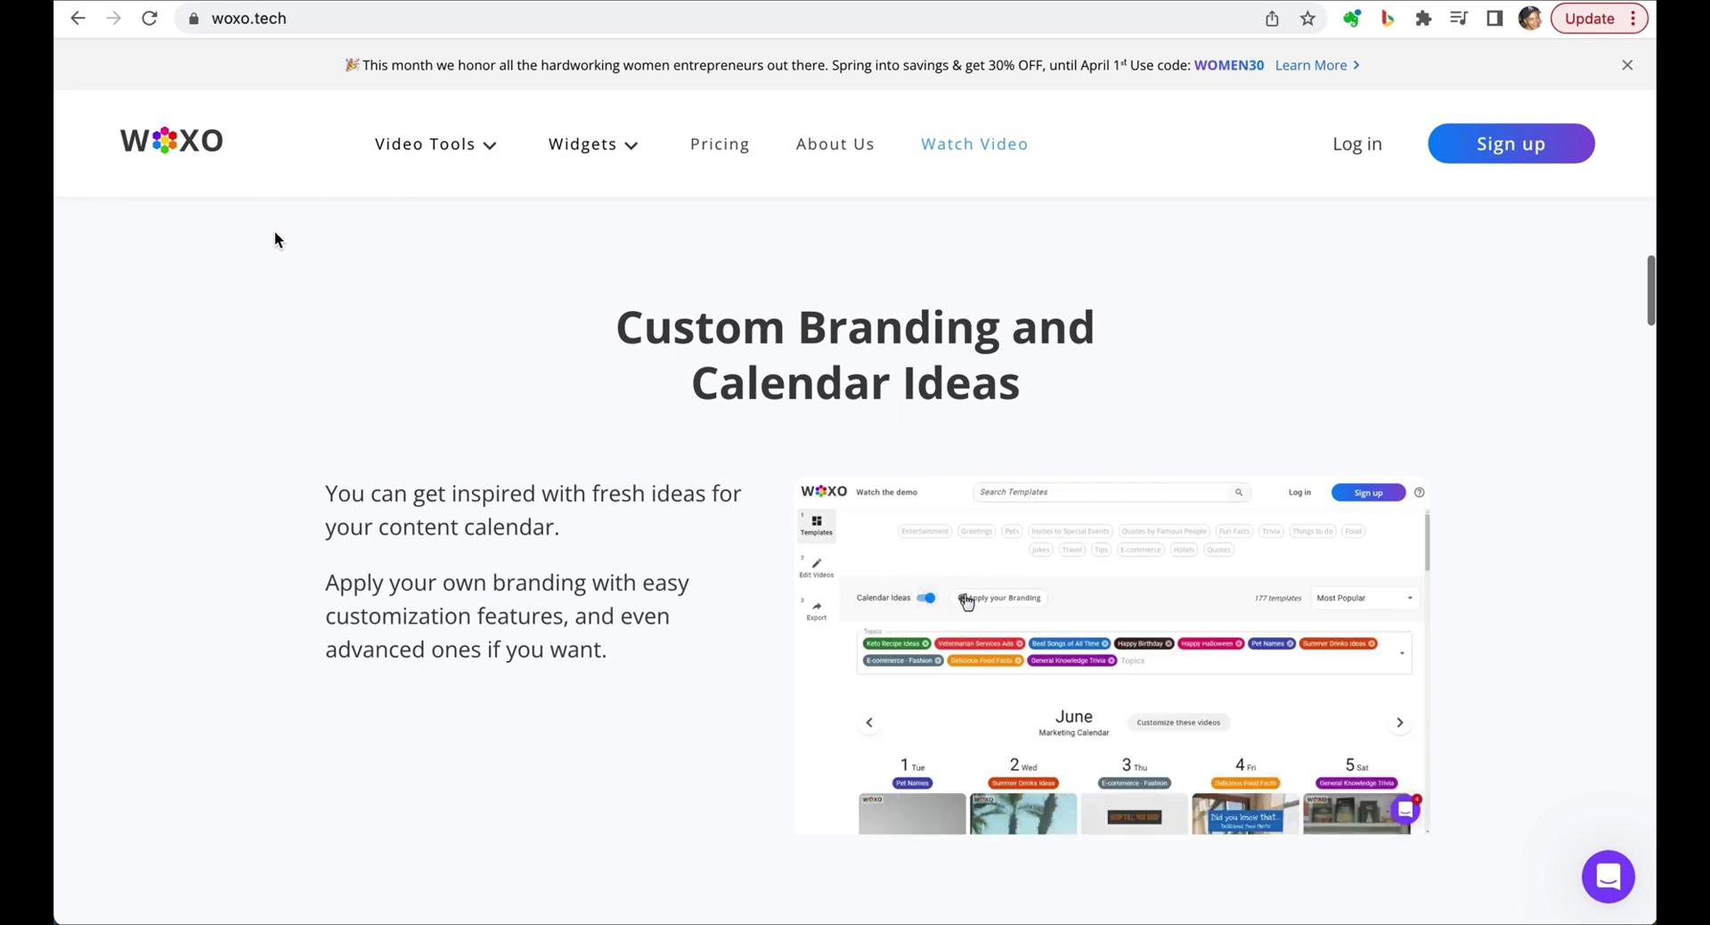
{"action": "scroll", "coordinate": [274, 239], "scroll_direction": "down", "scroll_amount": 8}
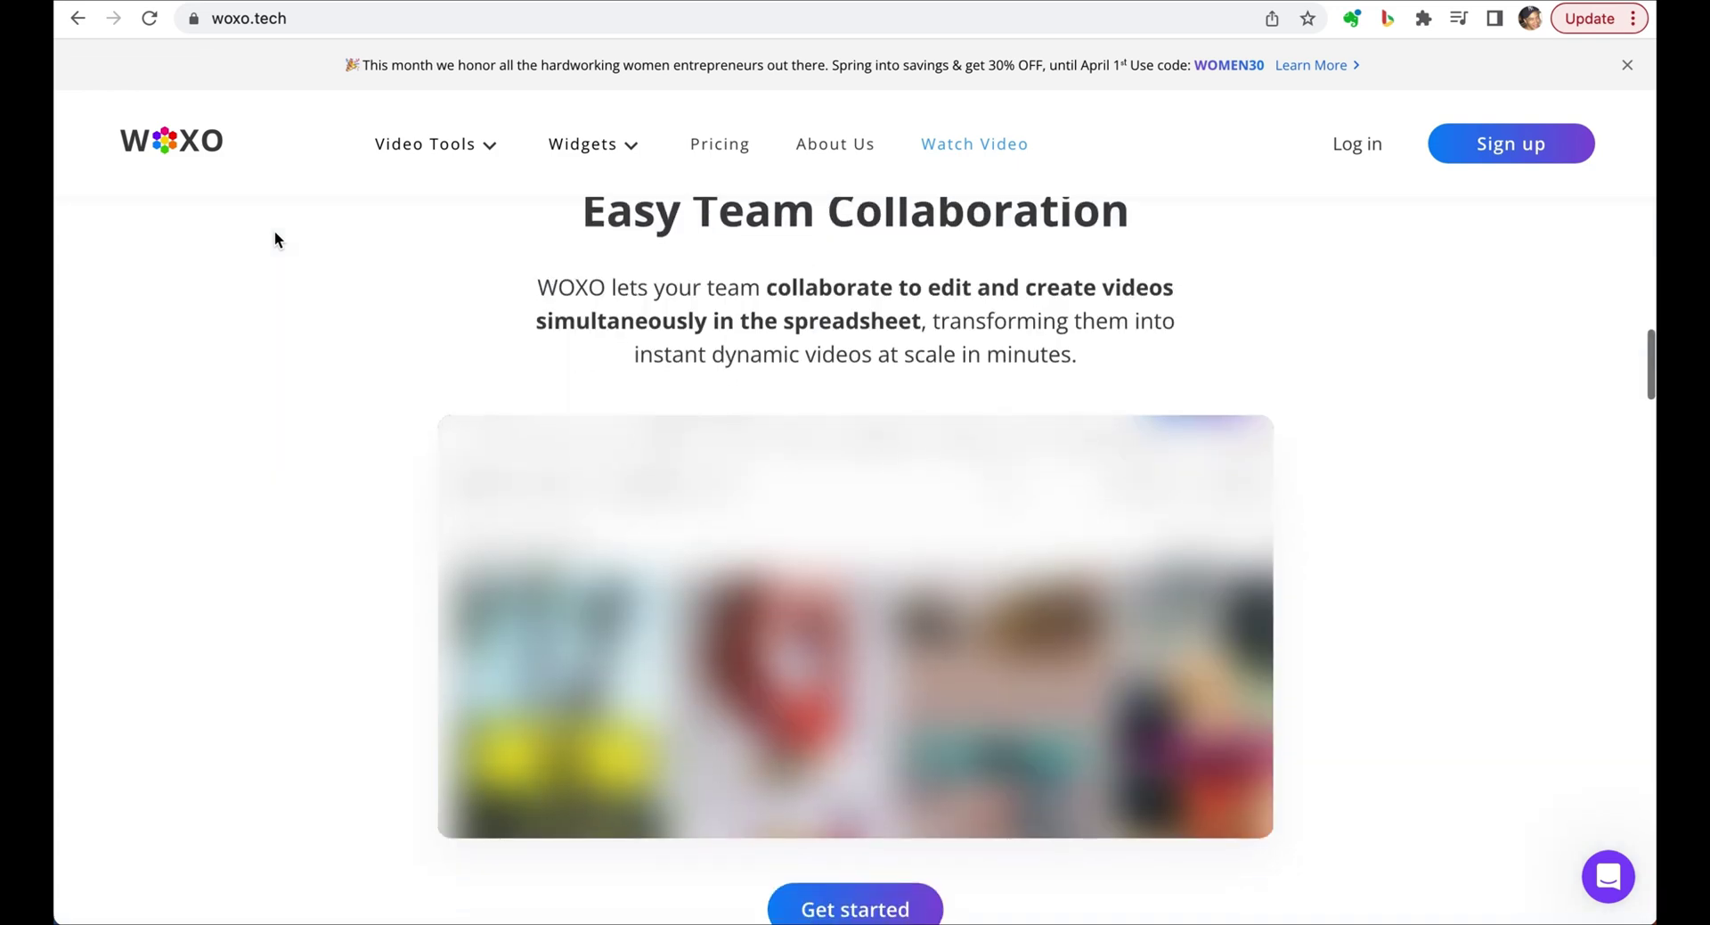
{"action": "scroll", "coordinate": [274, 239], "scroll_direction": "down", "scroll_amount": 6}
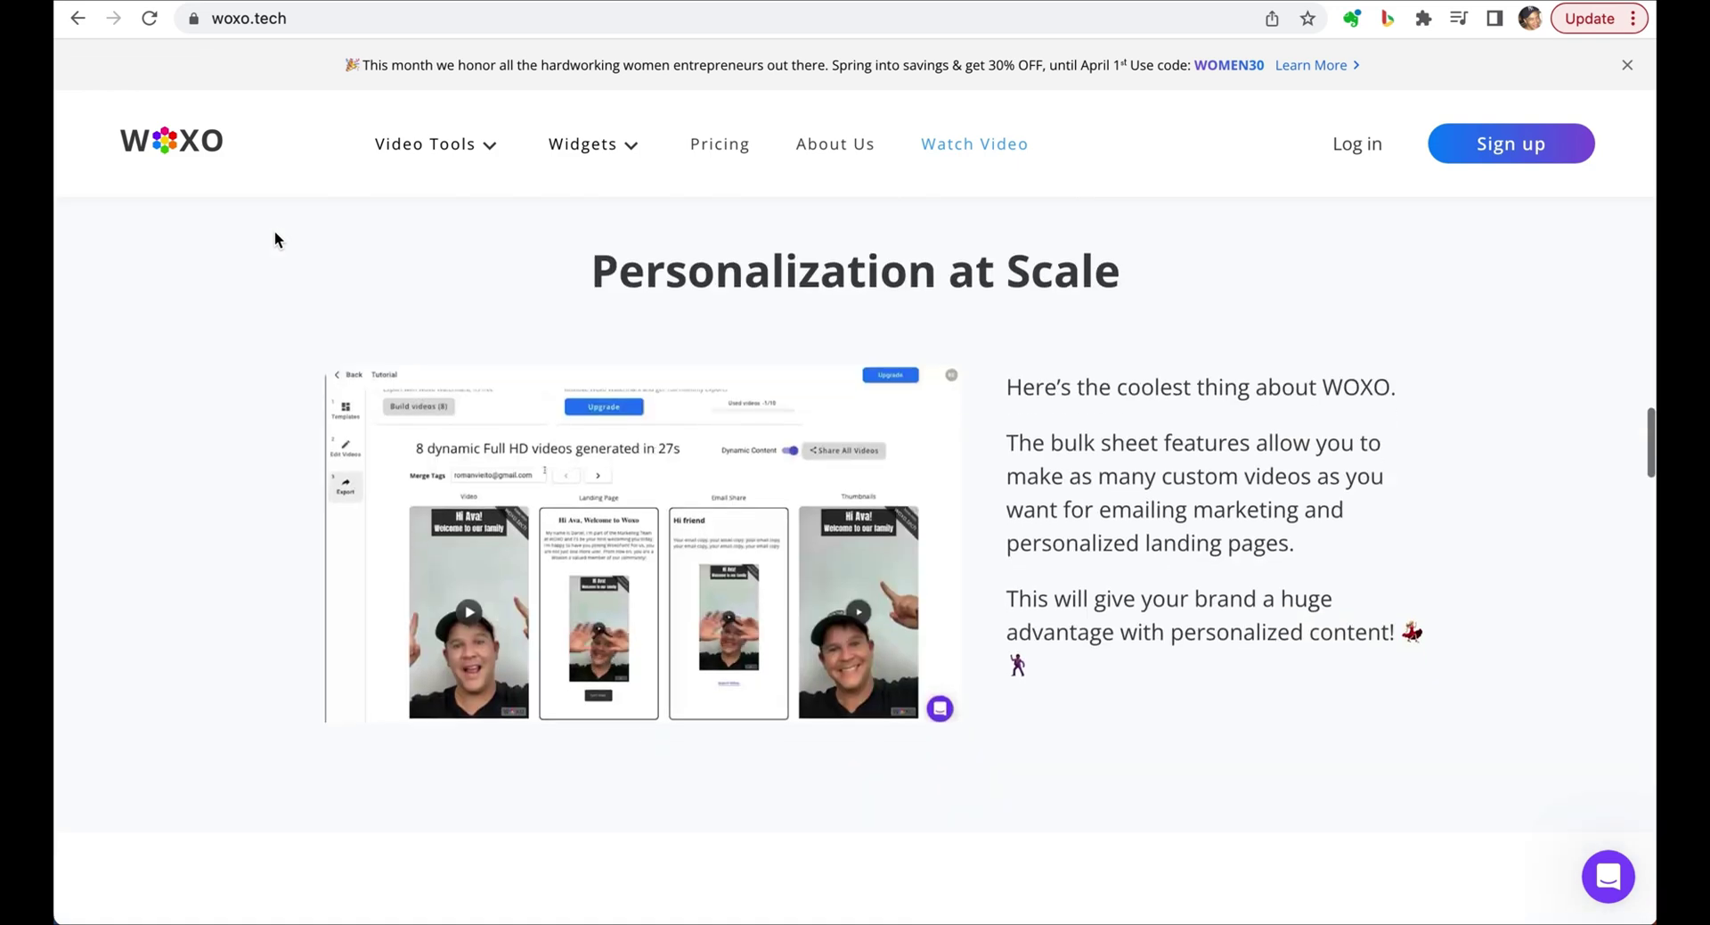
{"action": "scroll", "coordinate": [274, 239], "scroll_direction": "down", "scroll_amount": 5}
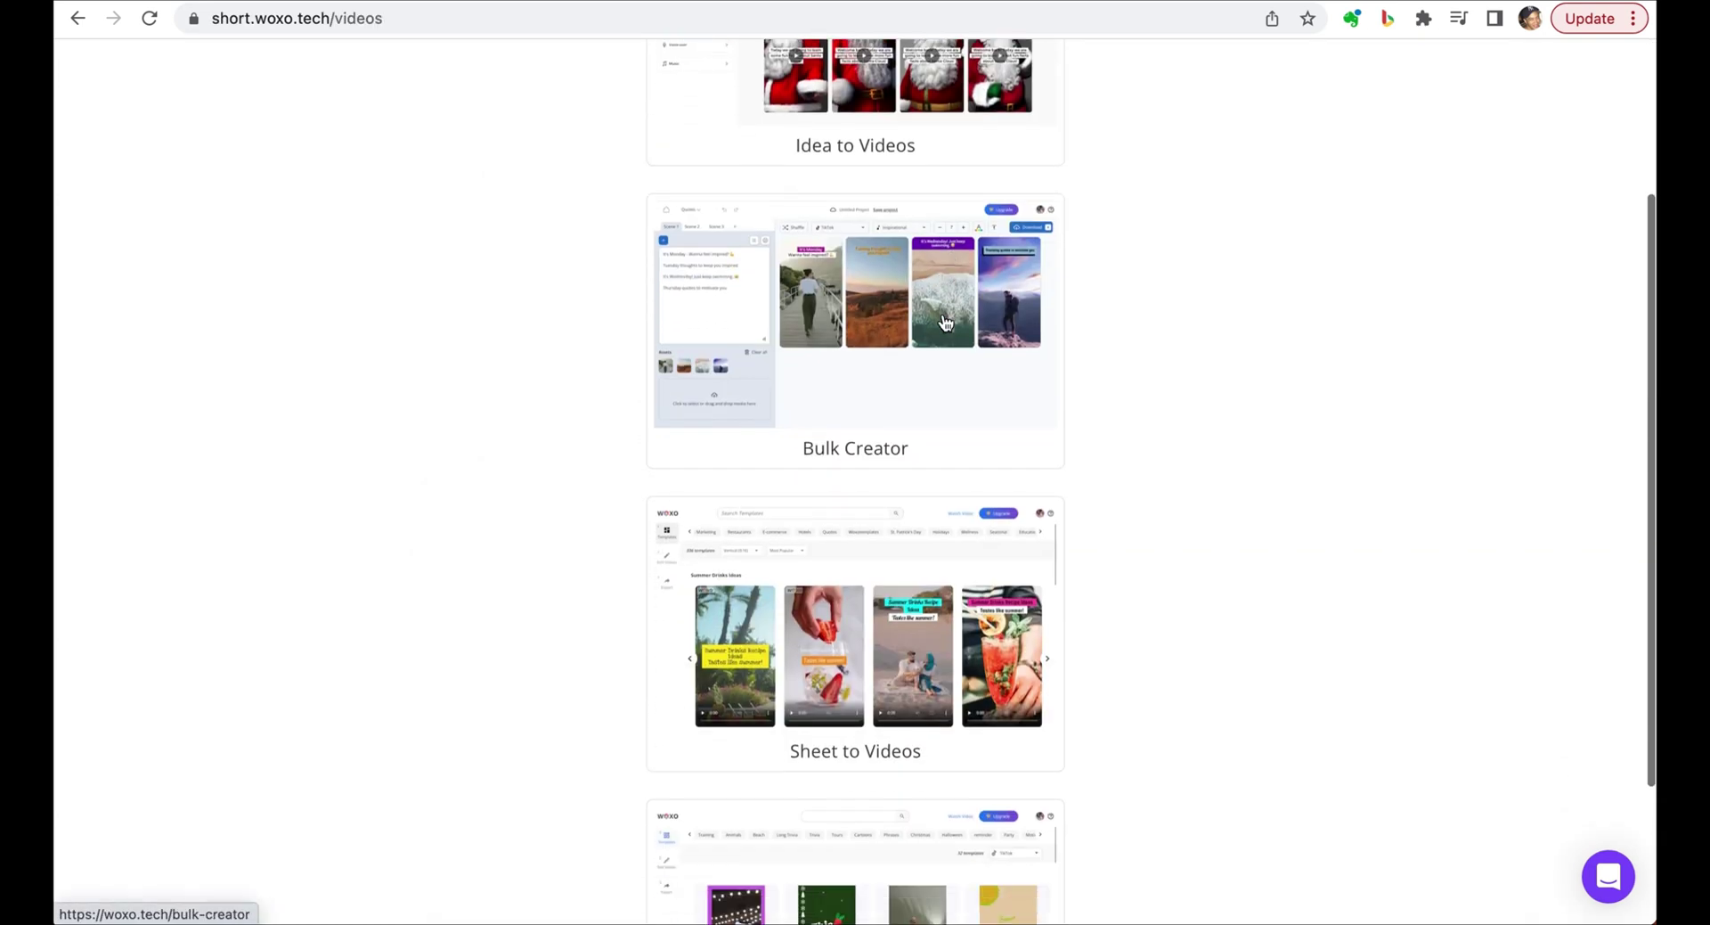
Open the Bulk Creator editor, then check the Sheet to Videos TikTok platform and size options.
{"action": "scroll", "coordinate": [946, 322], "scroll_direction": "down", "scroll_amount": 2}
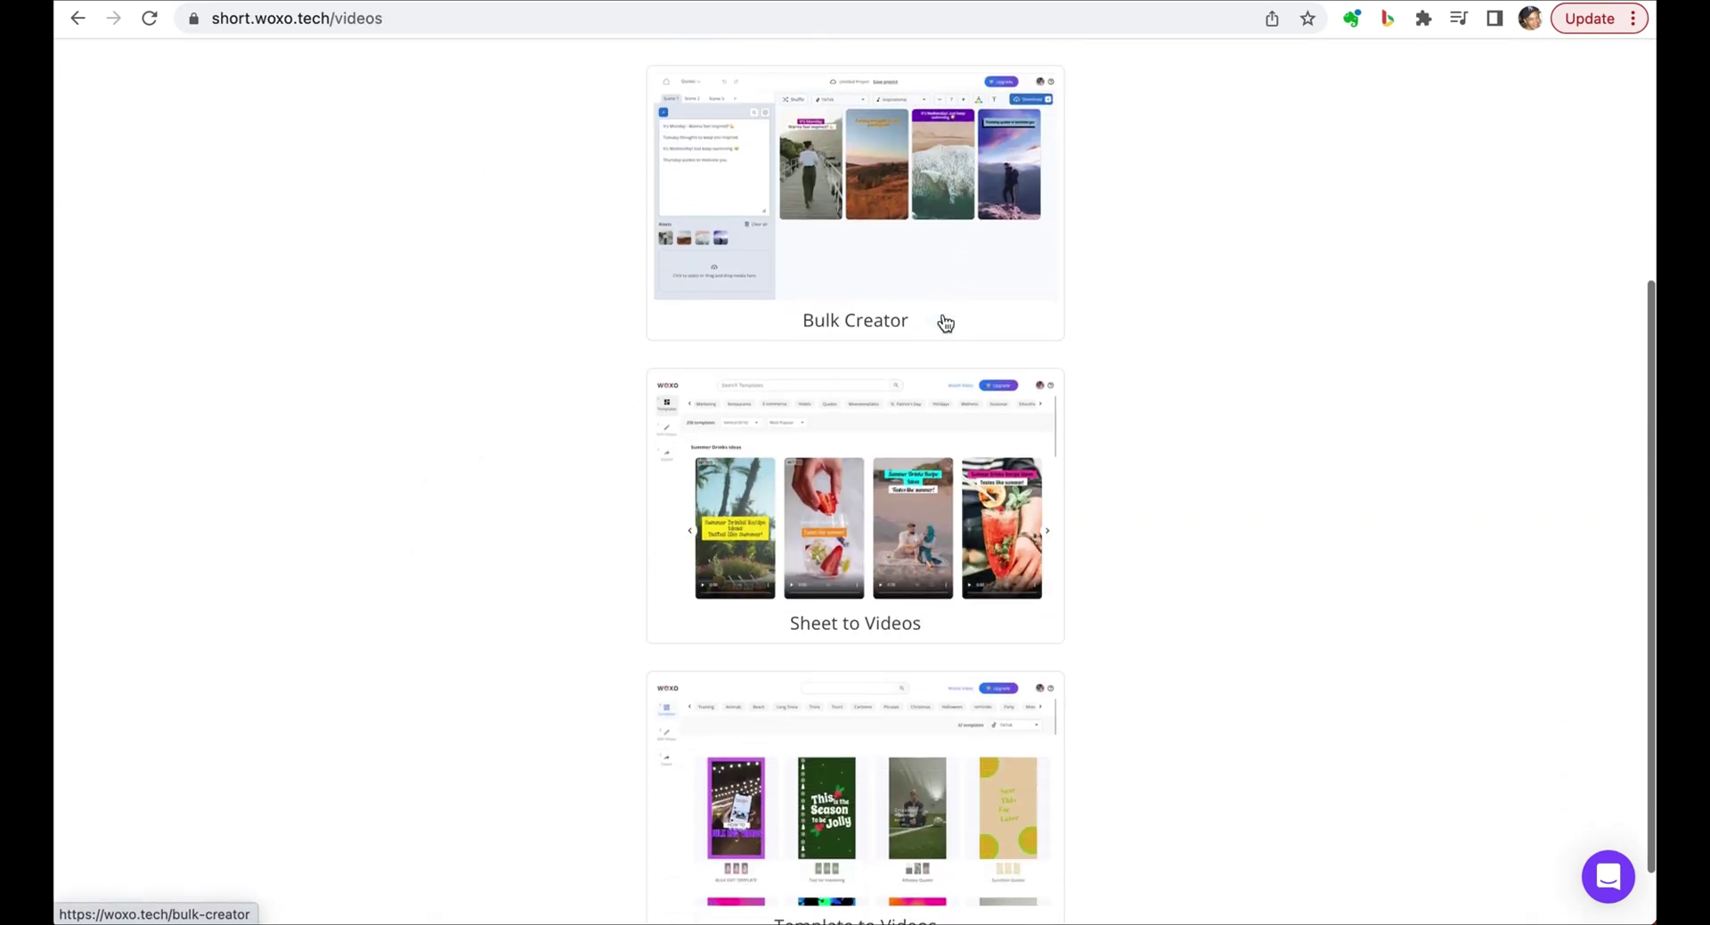
{"action": "left_click", "coordinate": [933, 254]}
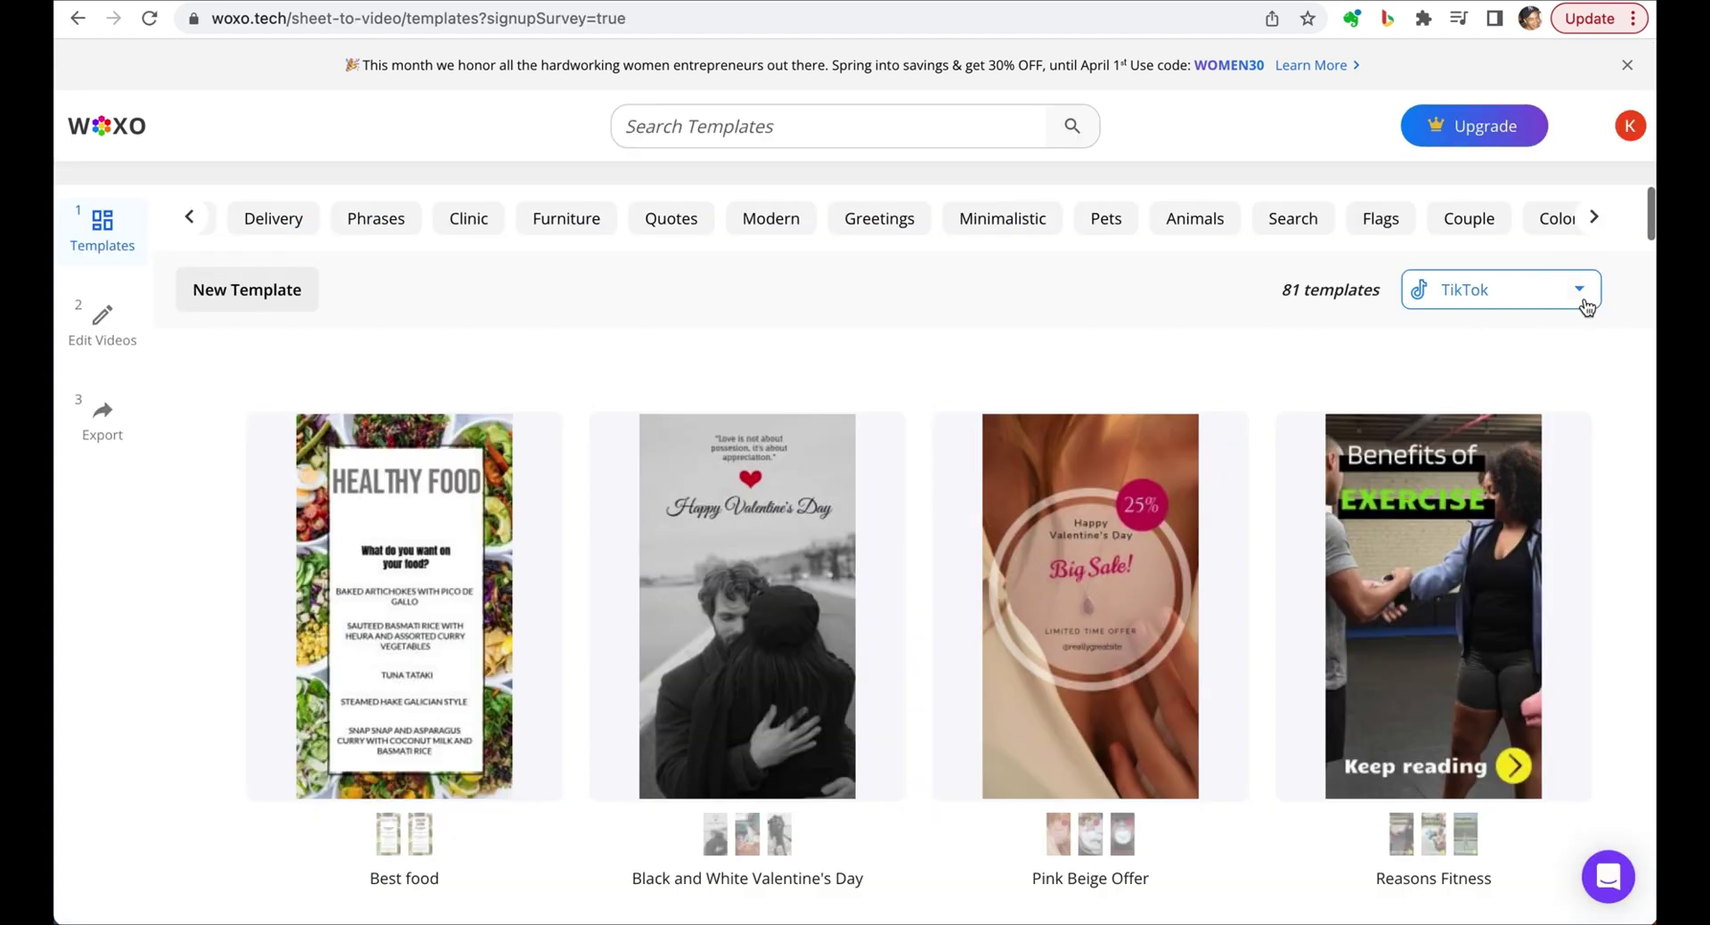
{"action": "left_click", "coordinate": [1586, 303]}
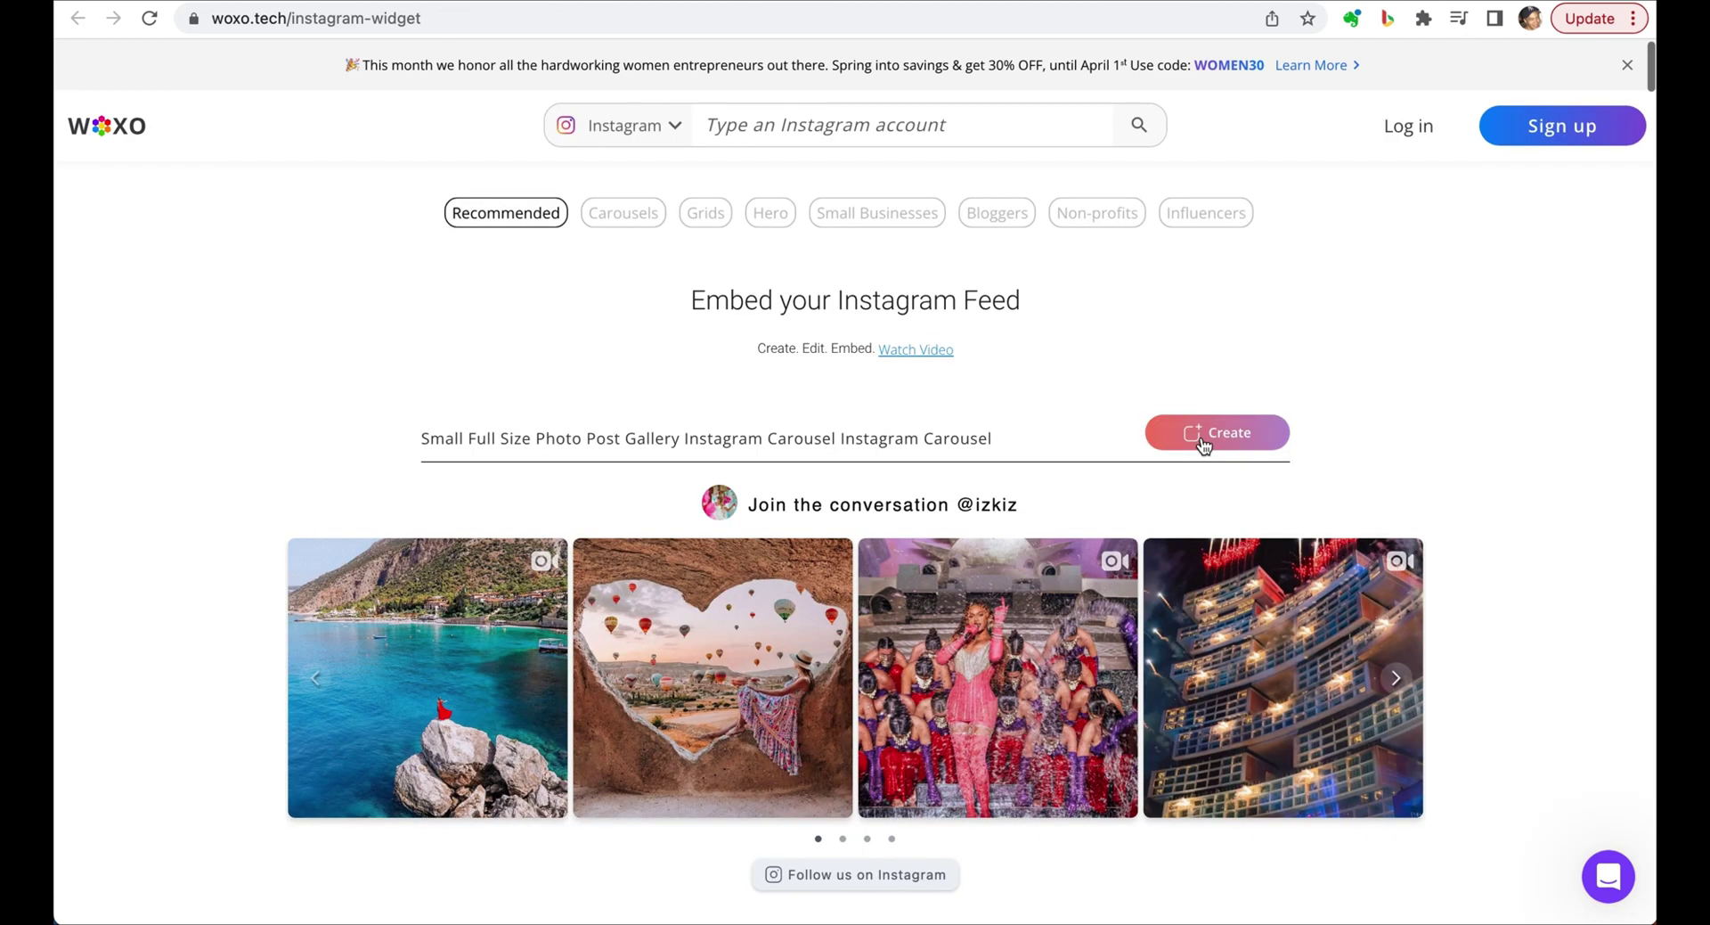
Create an Instagram carousel widget and let its feed preview load.
{"action": "left_click", "coordinate": [1202, 443]}
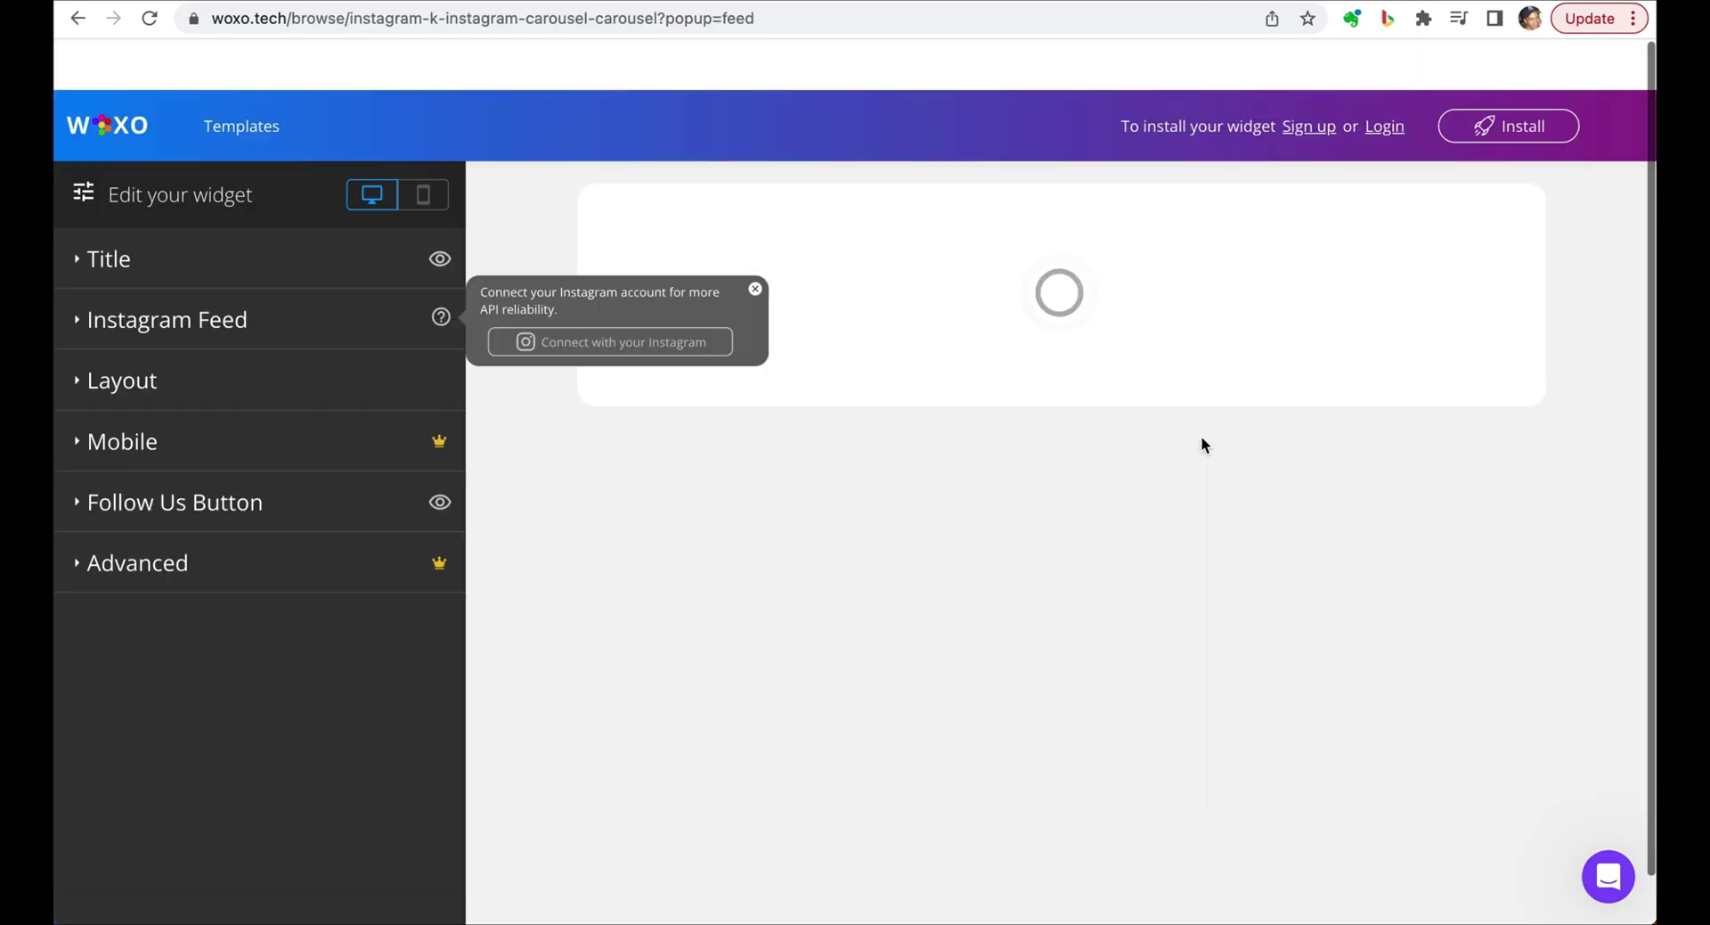